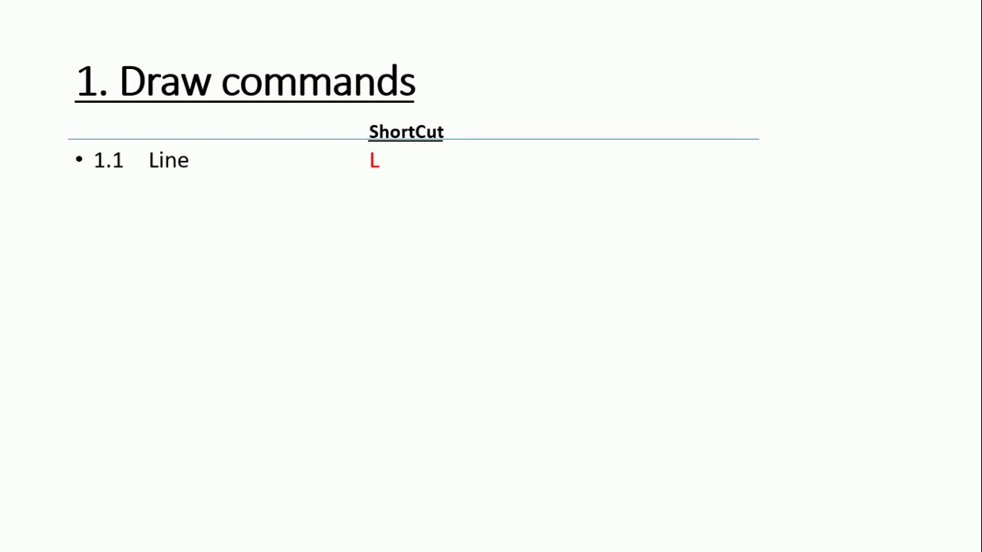
Step: Draw a single horizontal line in the AutoCAD drawing
key(alt+Tab)
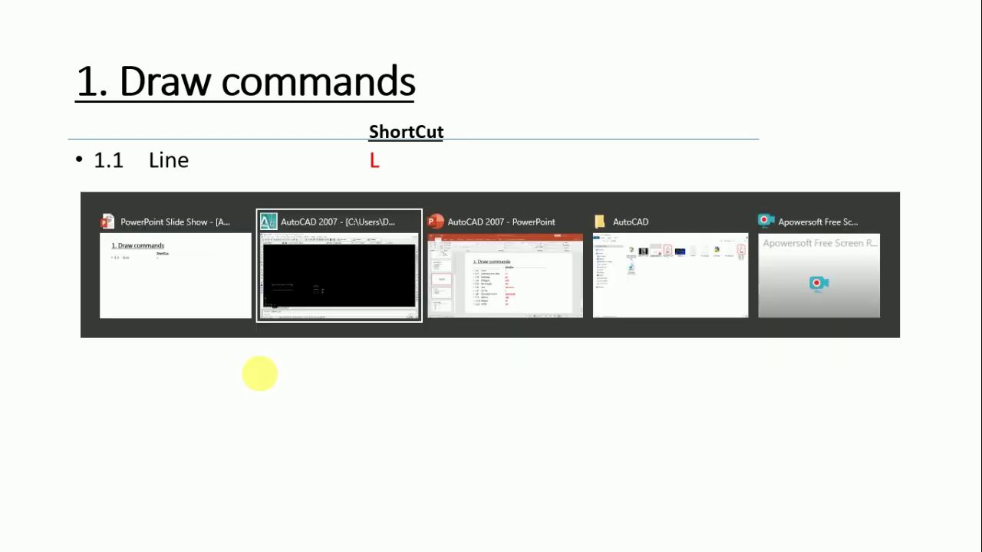
middle_drag(526, 351, 410, 351)
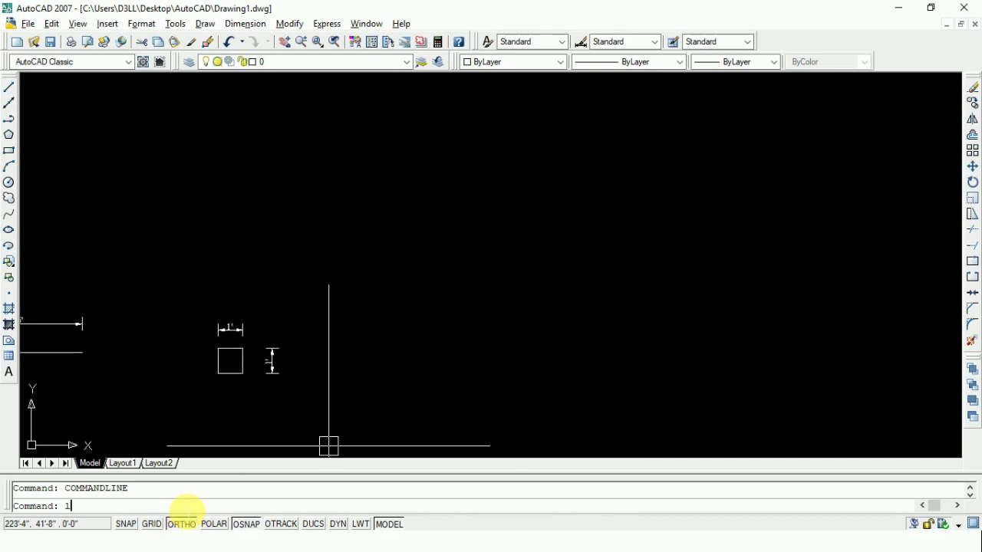
key(Return)
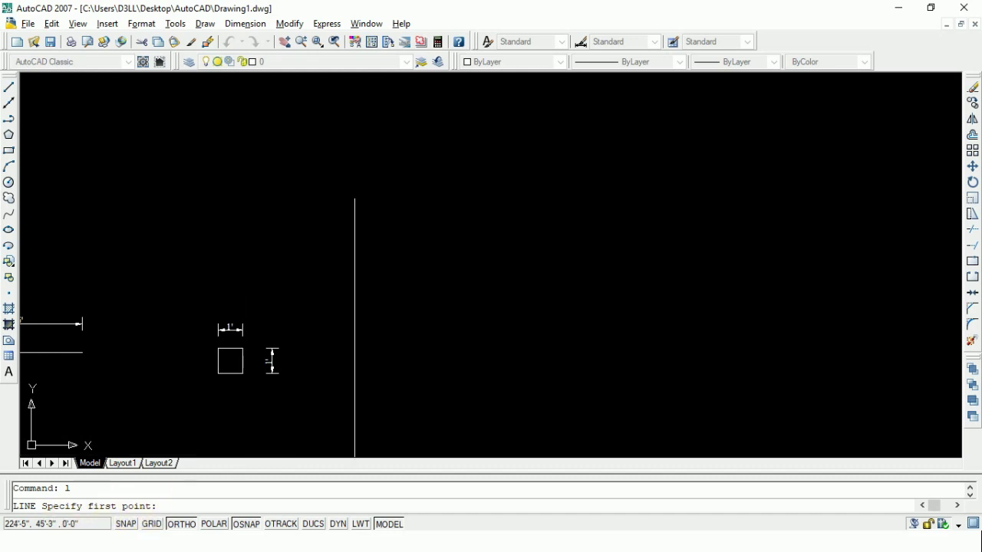
click(385, 331)
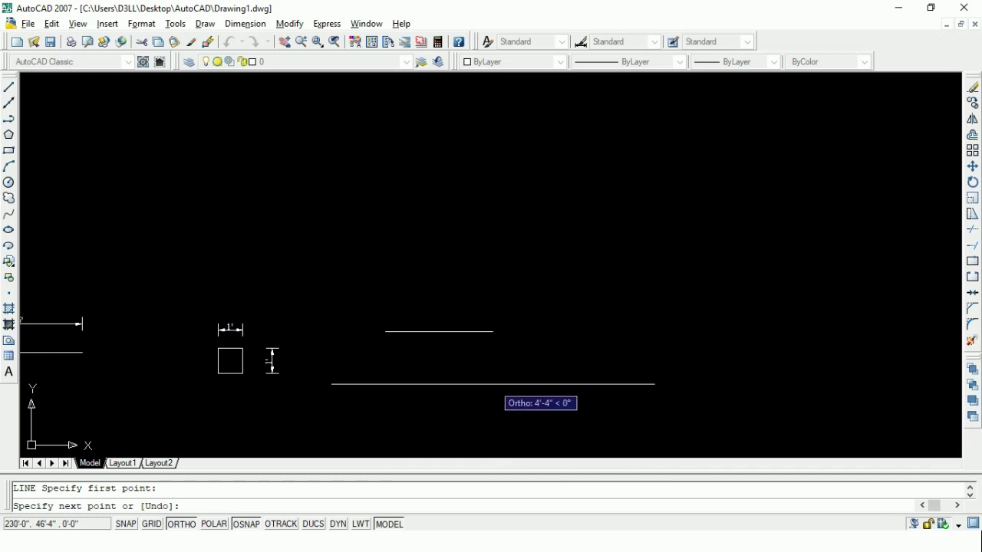
click(517, 333)
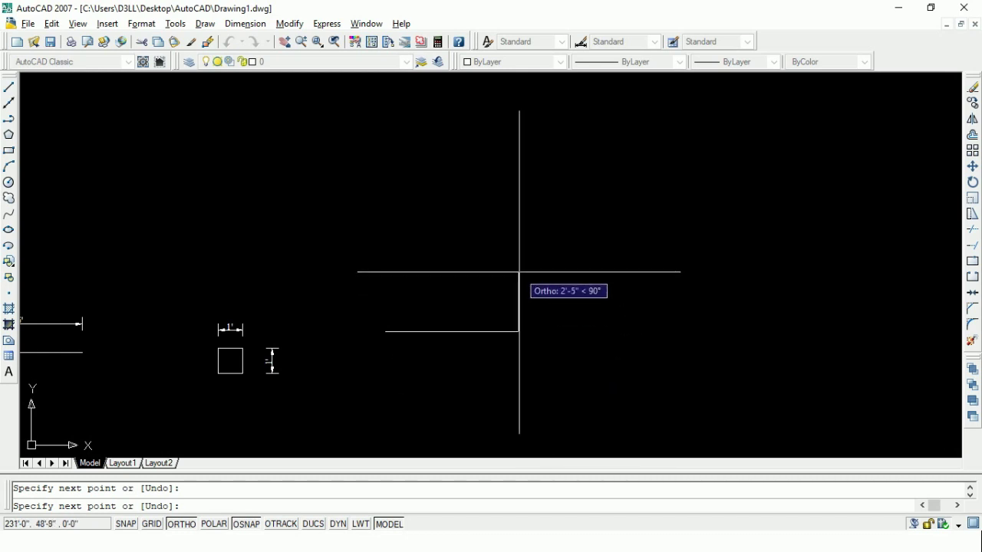
key(Return)
middle_drag(498, 347, 432, 372)
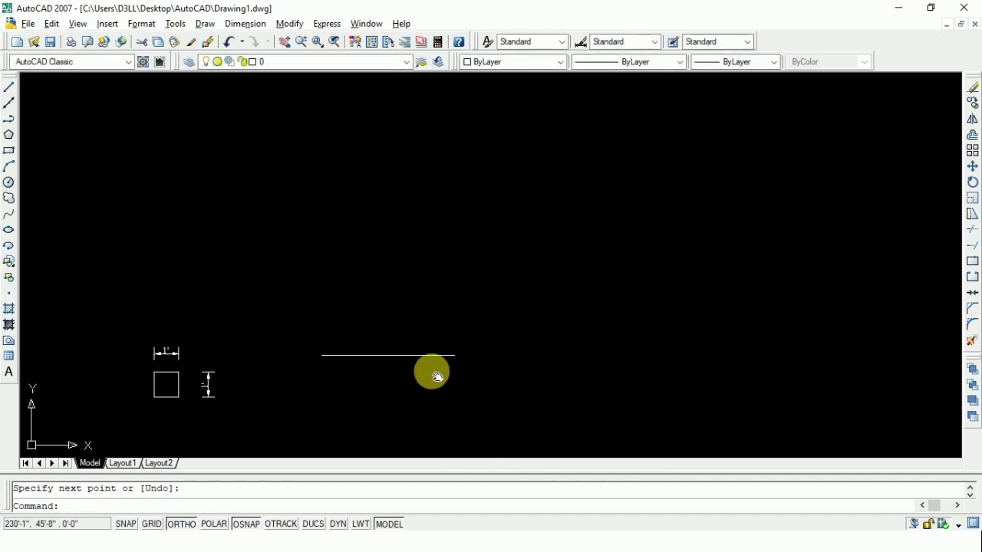
key(Escape)
Step: Start a new line chain with horizontal and vertical segments under Ortho
text(l)
key(Return)
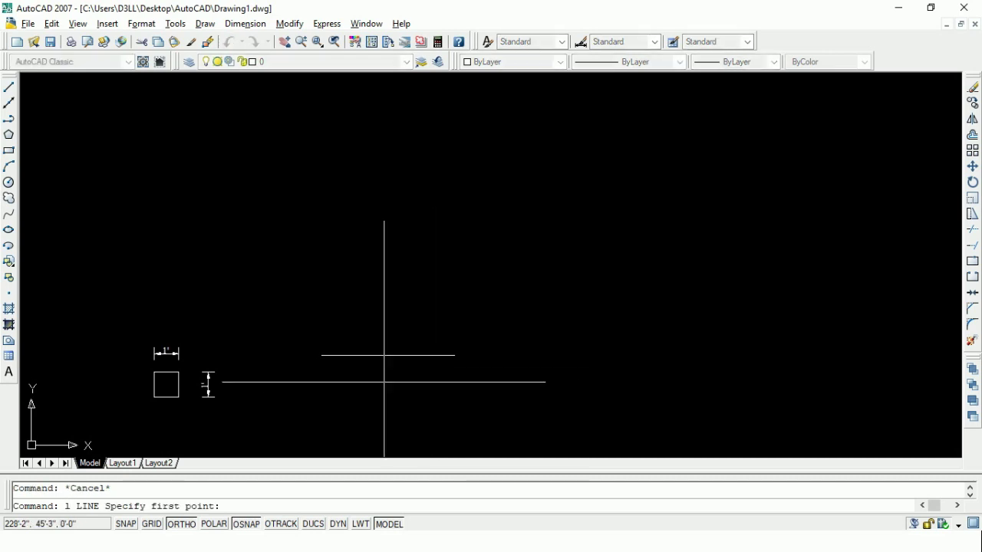
click(441, 386)
click(506, 338)
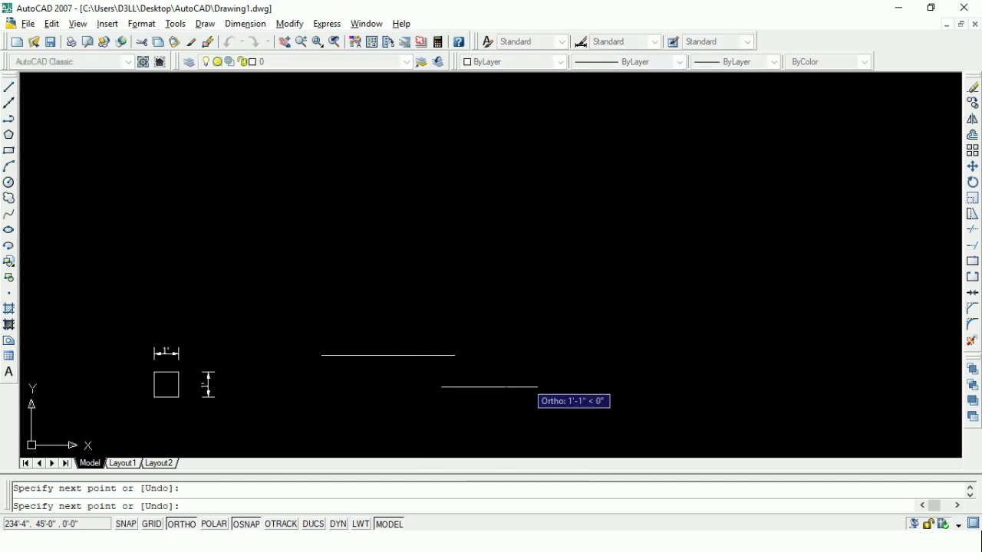
click(500, 328)
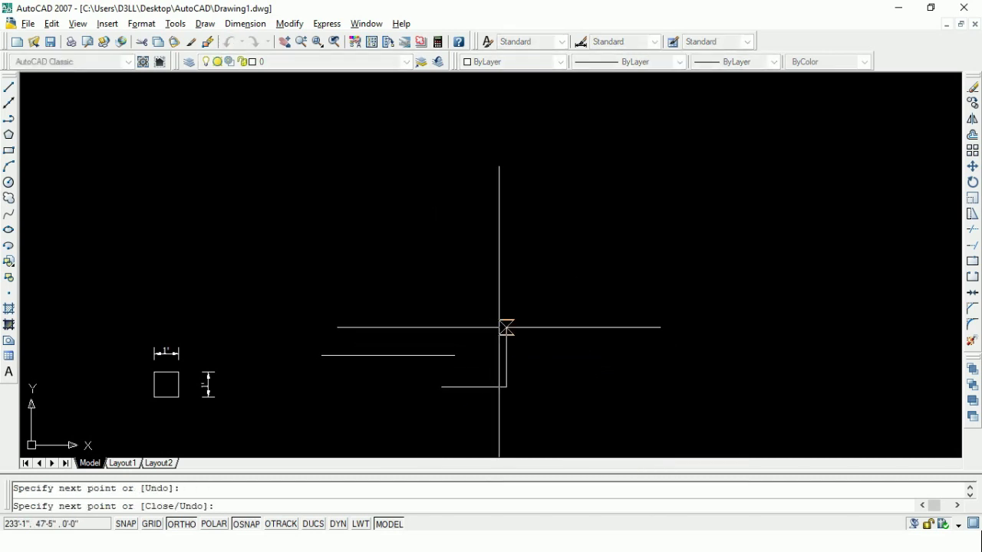
click(453, 296)
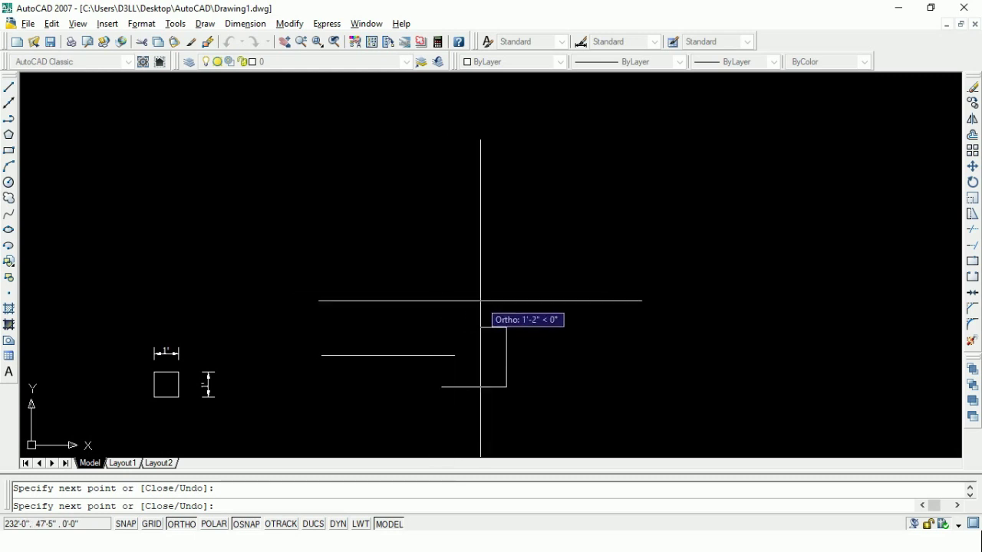
Step: With Ortho off, add slanted segments completing the irregular outline, then pan away
key(F8)
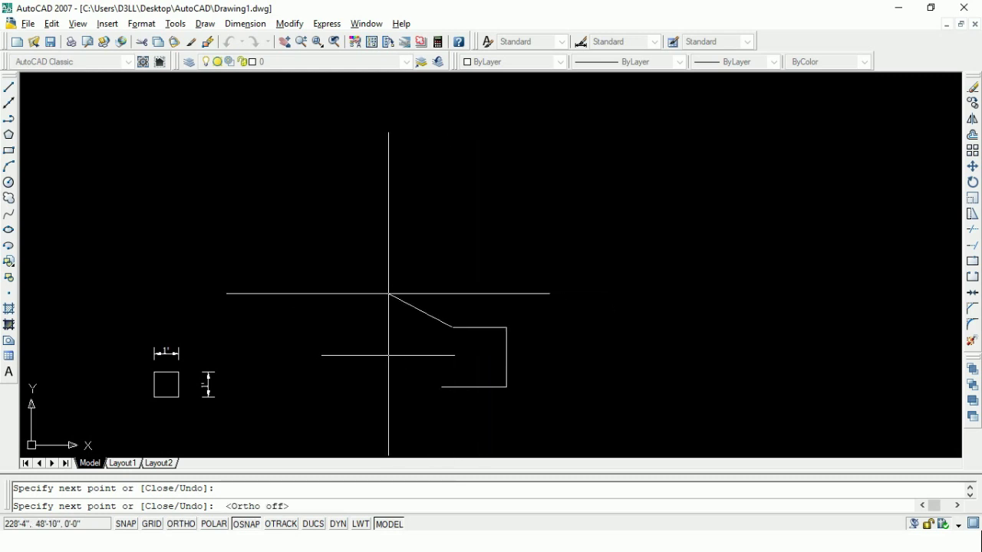
click(388, 294)
click(323, 334)
click(289, 263)
click(380, 219)
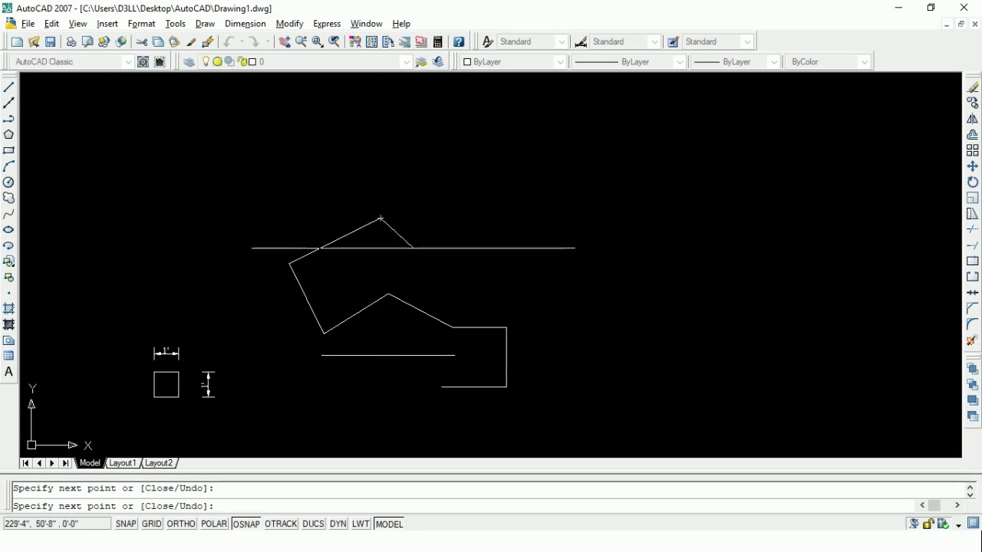
click(414, 247)
click(451, 327)
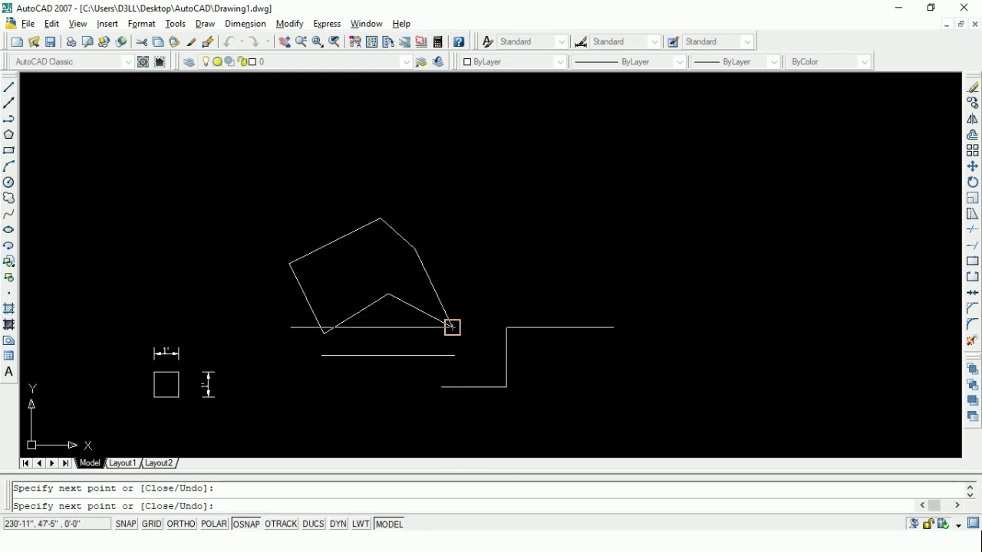
key(Escape)
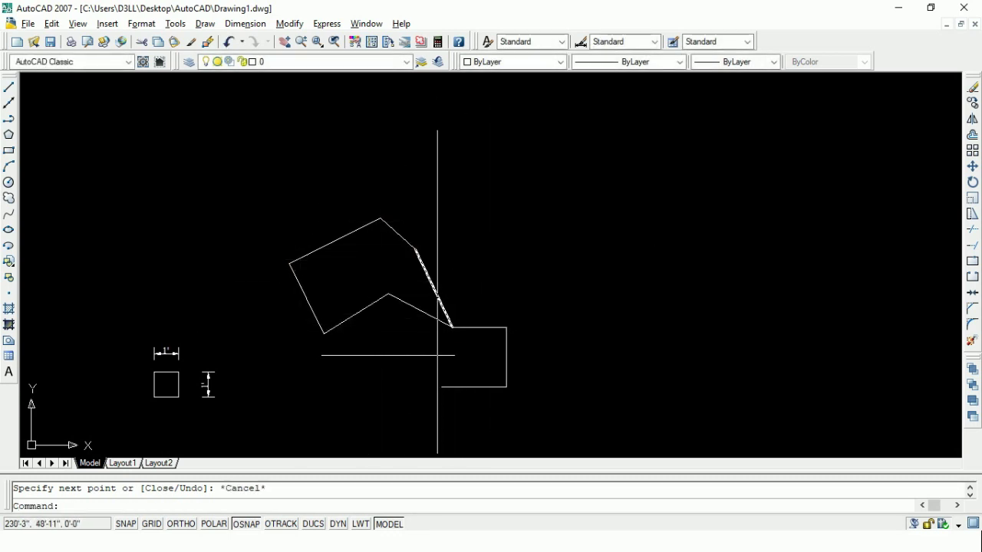
middle_drag(482, 315, 267, 320)
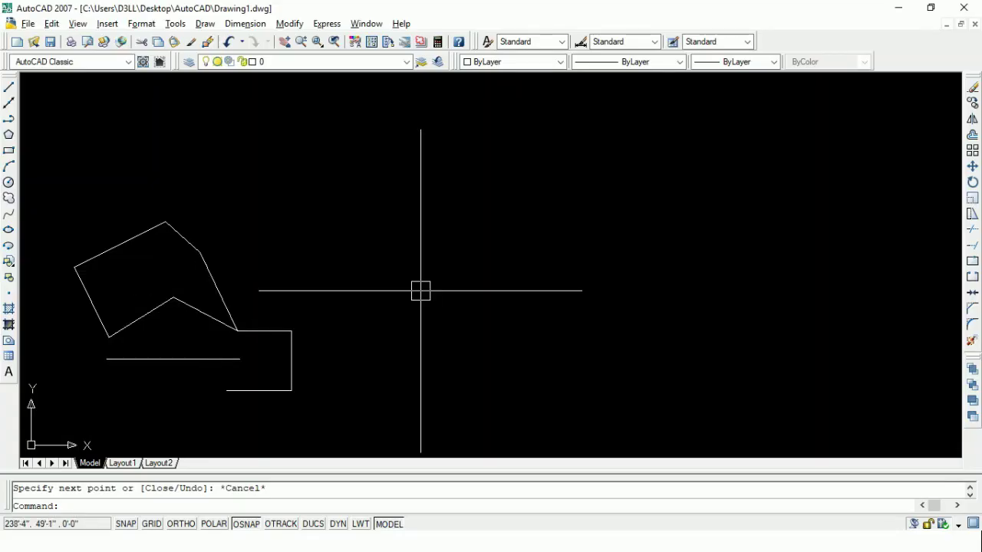
mouse_move(422, 289)
middle_down()
mouse_move(248, 316)
mouse_move(178, 314)
middle_up()
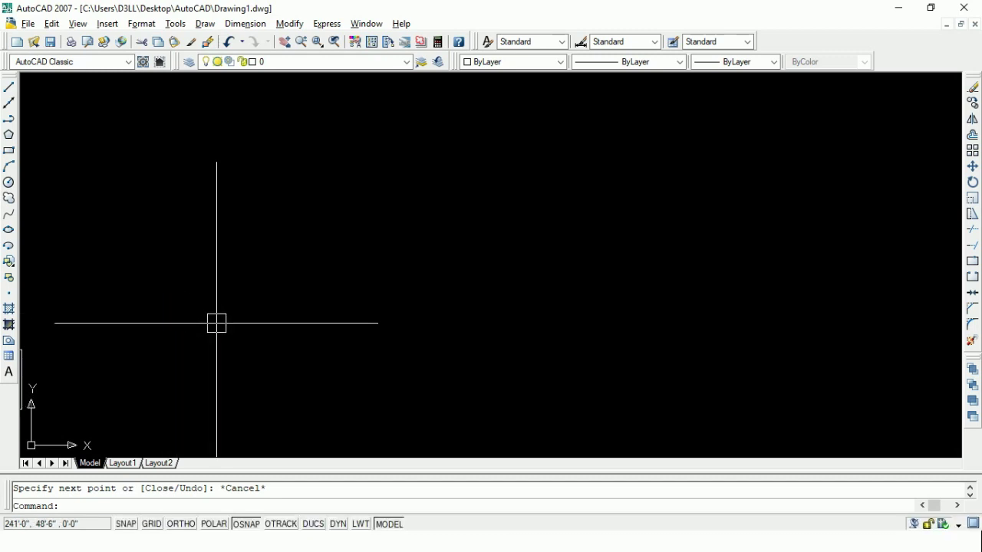
text(xl)
Step: Place two construction lines through one base point, one descending and one ascending
key(Return)
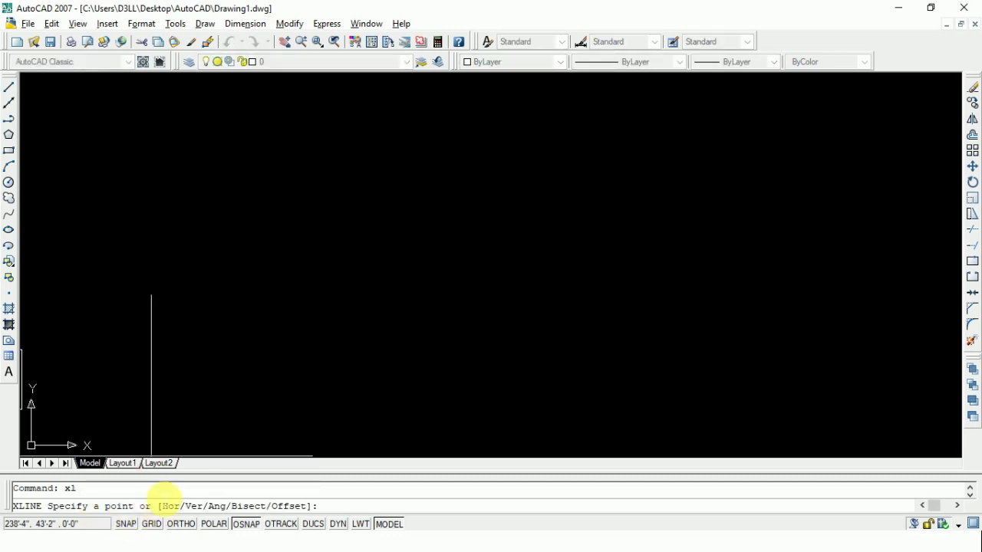
click(281, 300)
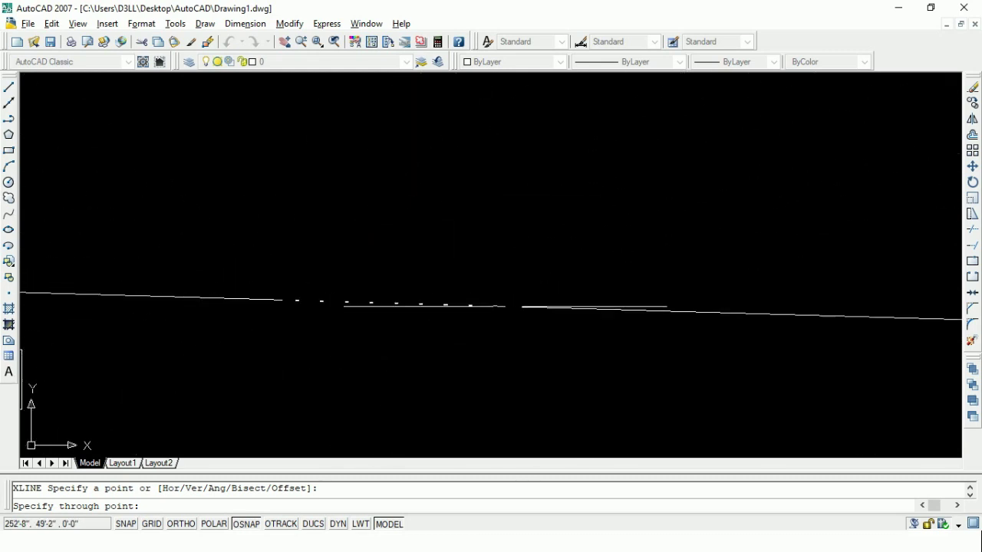
click(512, 358)
click(576, 279)
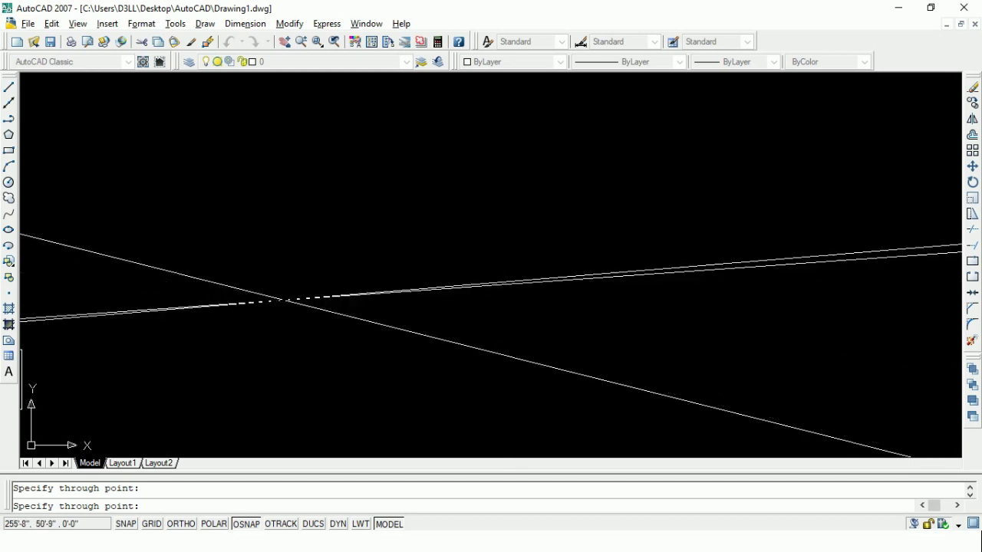
key(Escape)
Step: Pan the view and restart the XLINE command
mouse_move(538, 242)
middle_down()
mouse_move(462, 349)
mouse_move(460, 336)
middle_up()
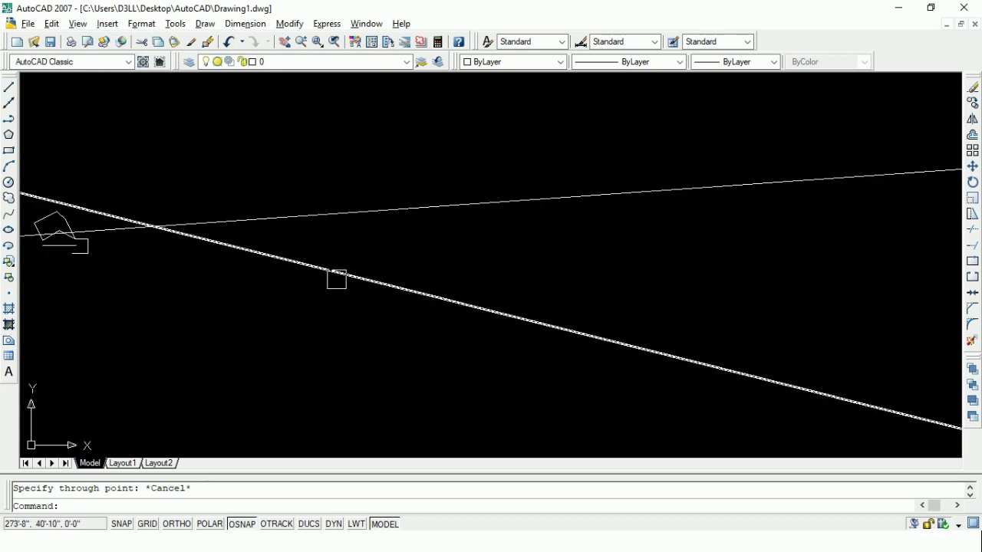
mouse_move(335, 279)
middle_down()
mouse_move(307, 329)
mouse_move(323, 320)
mouse_move(324, 368)
middle_up()
key(Escape)
text(xl)
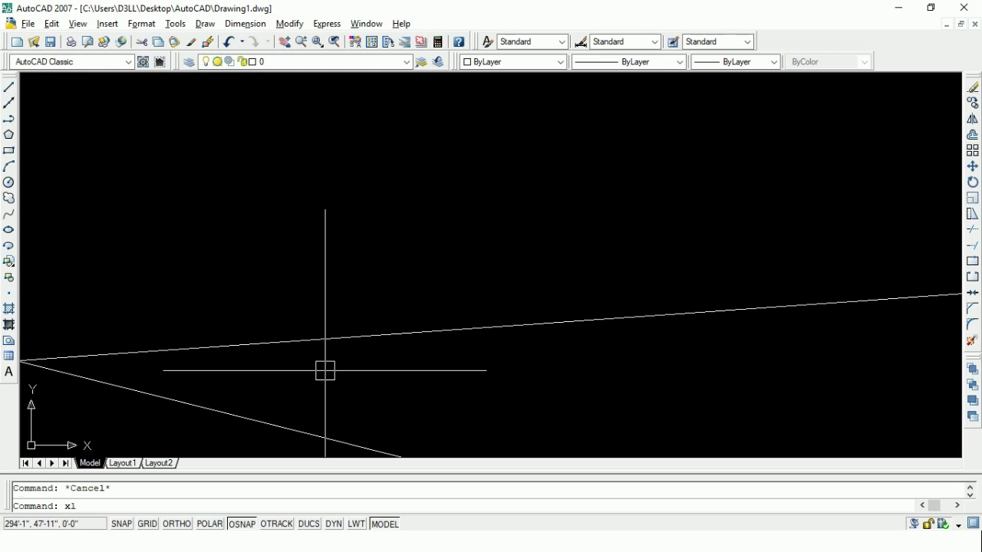
key(Return)
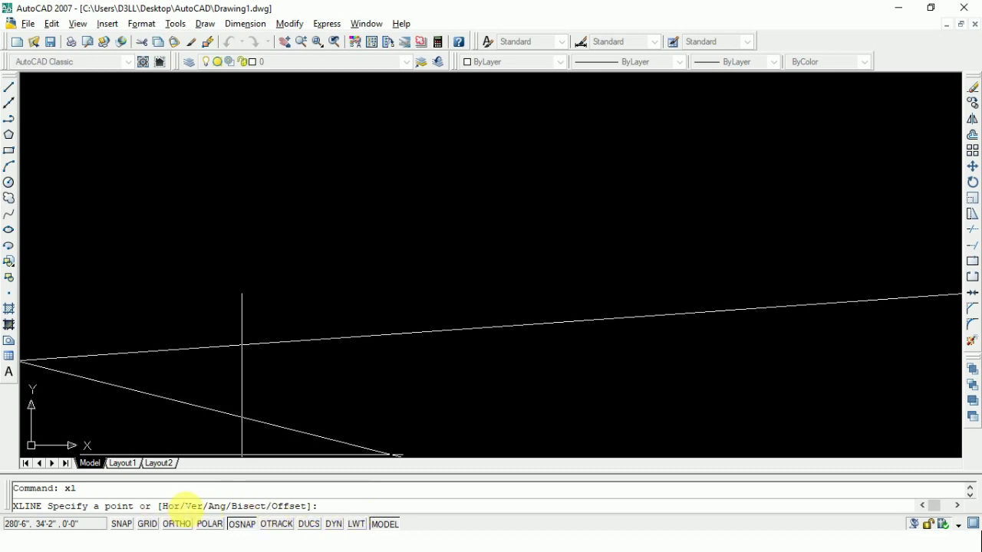
Step: Place six horizontal construction lines at different heights
text(h)
key(Return)
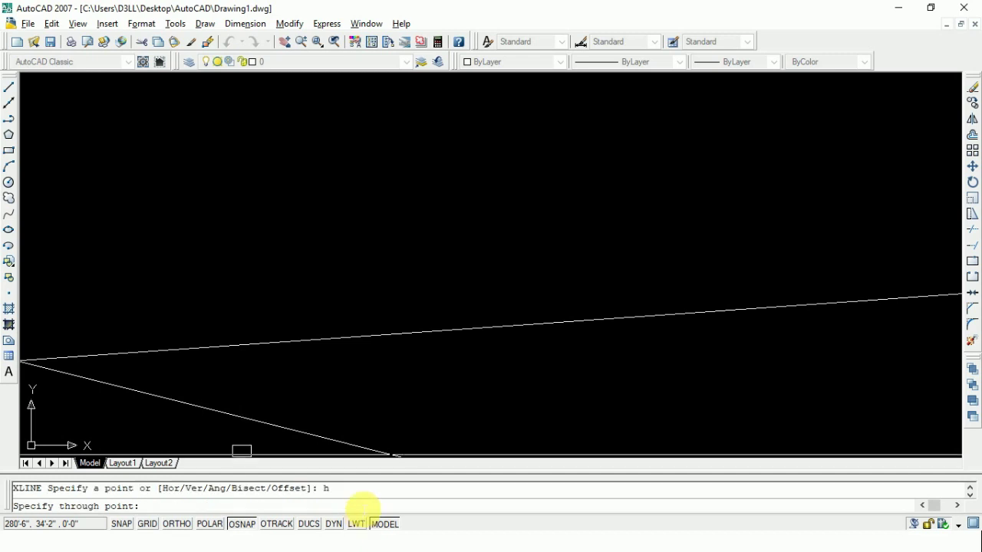
click(333, 244)
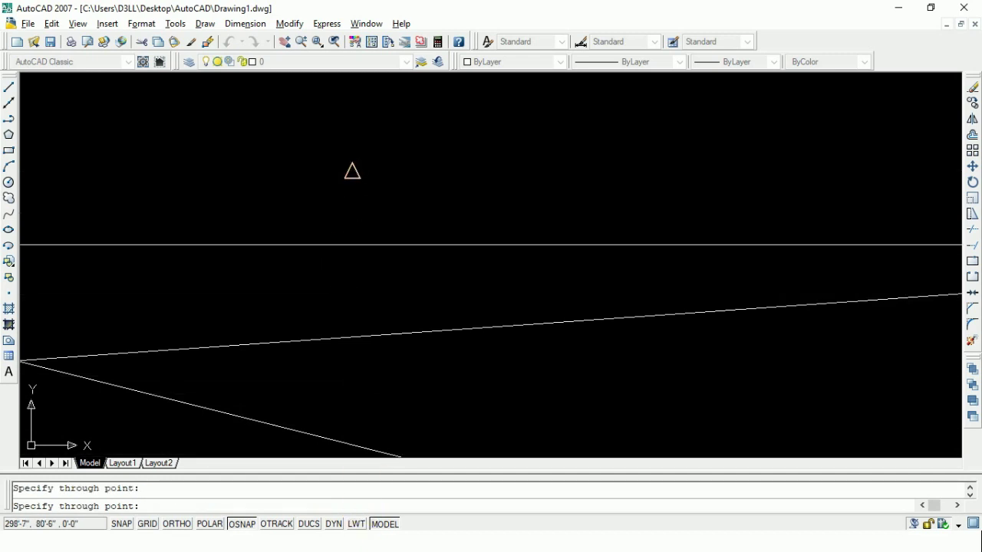
click(353, 171)
click(386, 126)
click(392, 199)
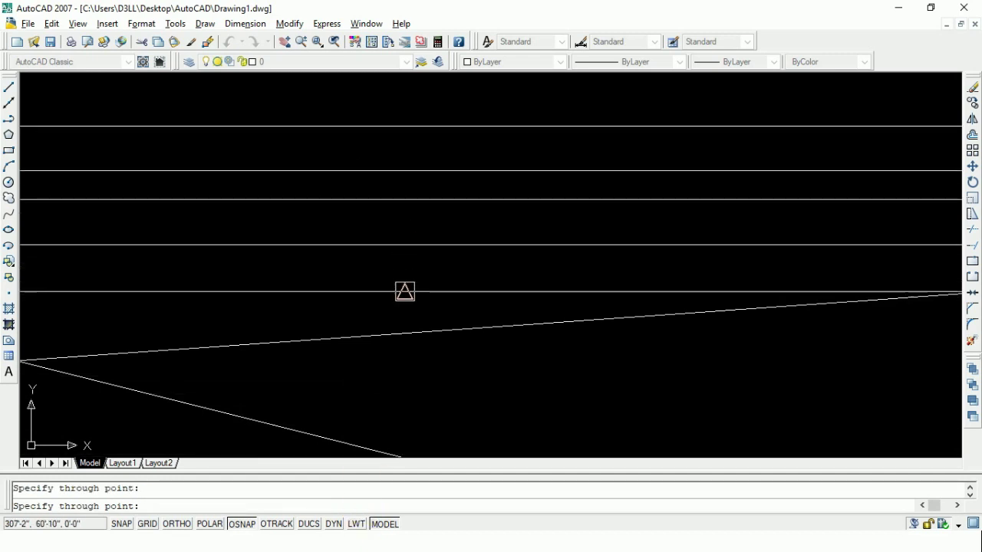
click(405, 291)
click(432, 350)
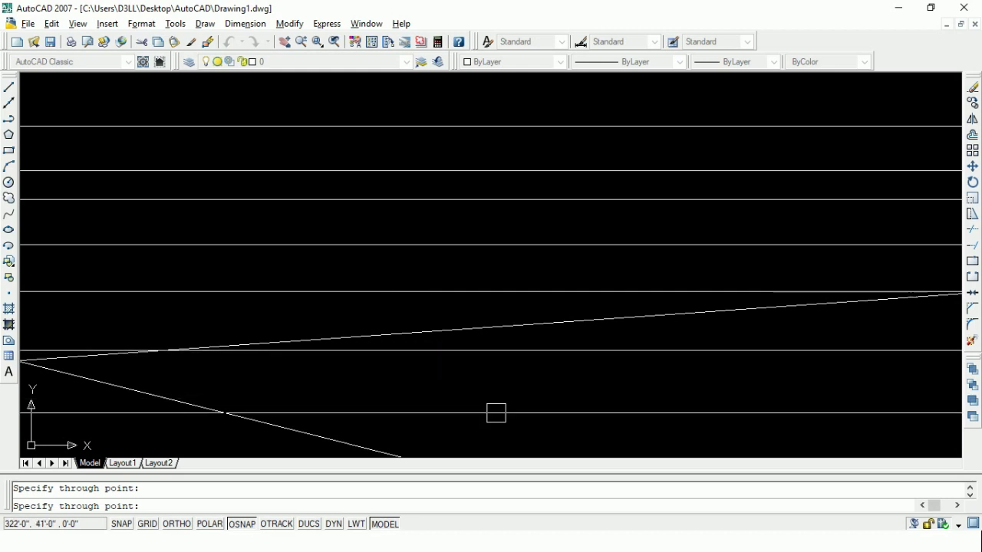
key(Escape)
Step: Window-select and erase the earlier dashed lines
scroll(517, 338, down, 2)
scroll(518, 338, down, 1)
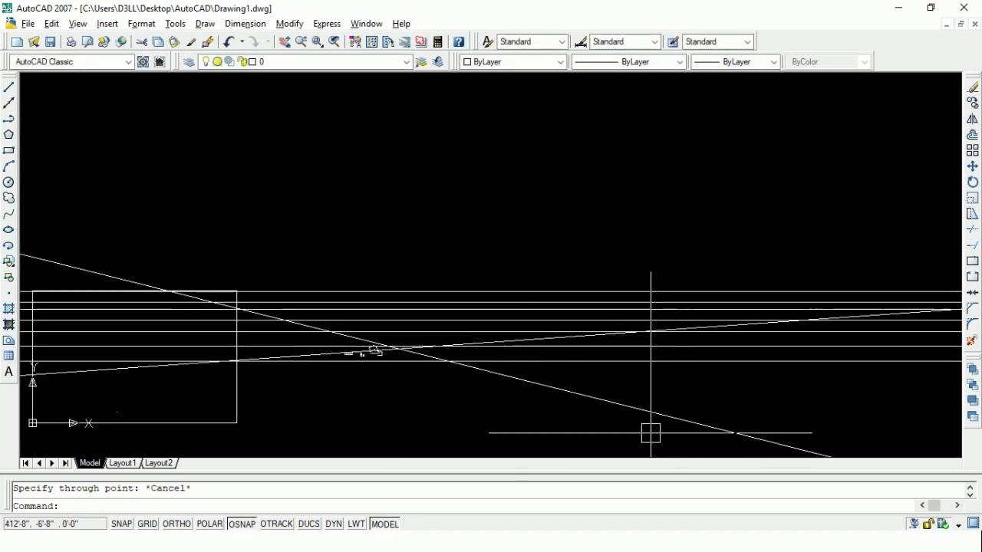
click(650, 432)
click(502, 246)
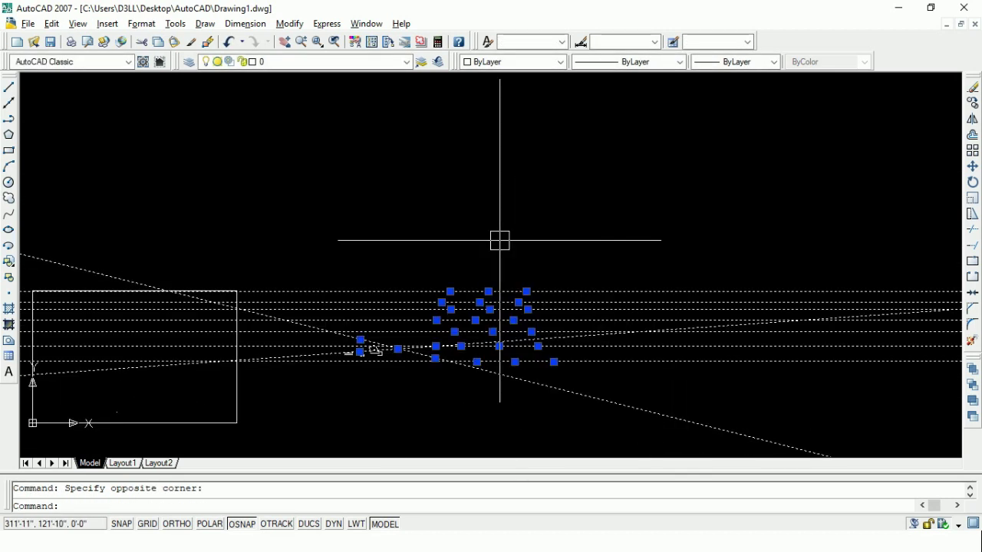
key(Delete)
key(Escape)
text(xl)
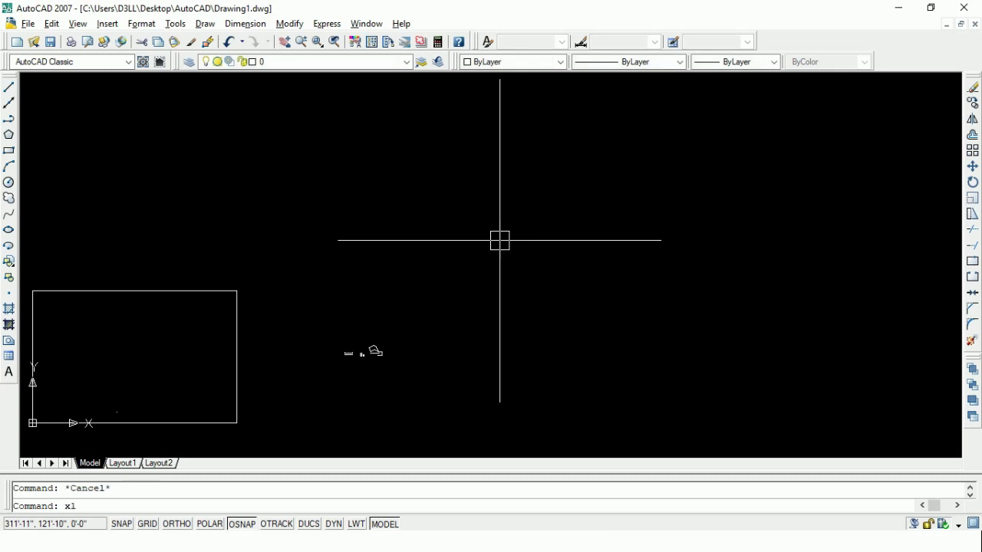
Step: Add two parallel vertical construction lines right of the rectangle
key(Return)
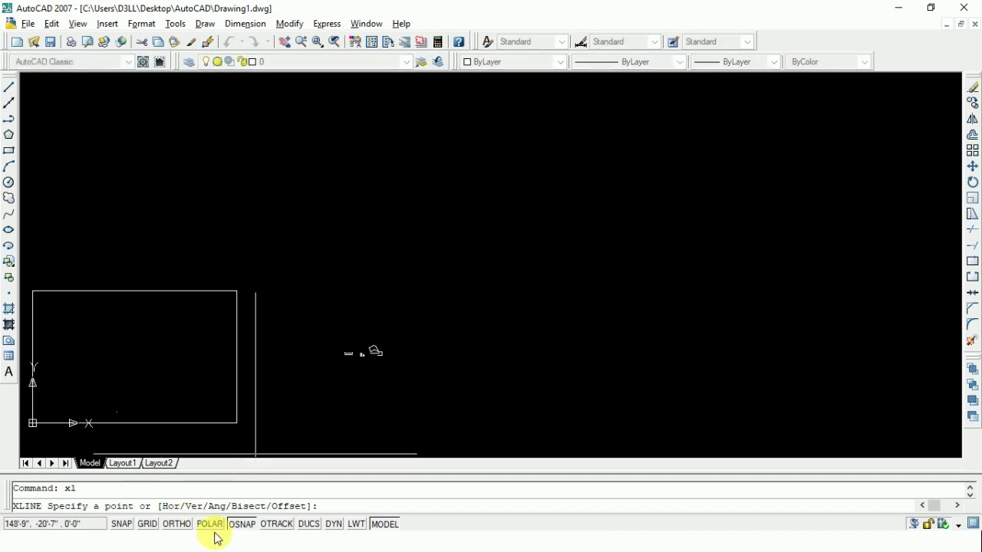
text(v)
key(Return)
click(436, 388)
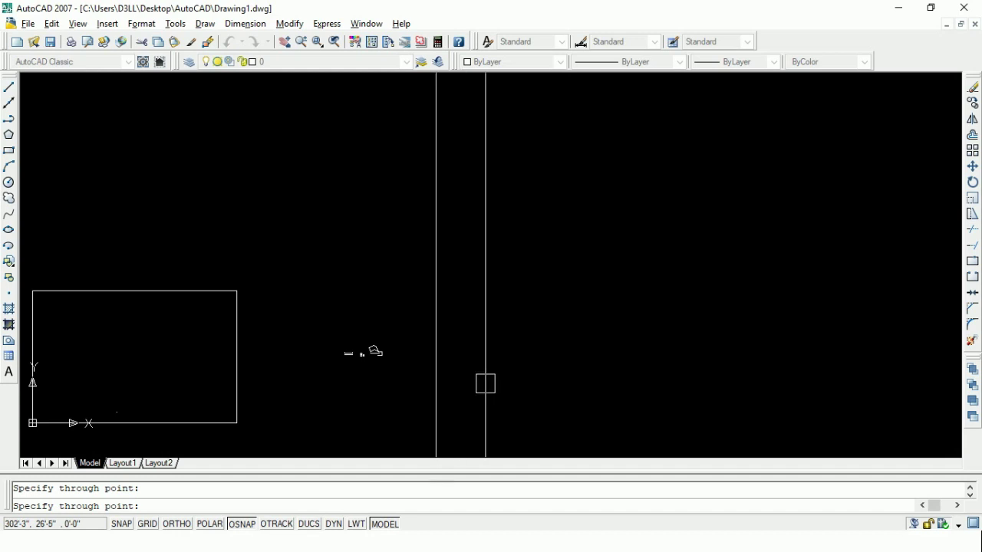
click(456, 390)
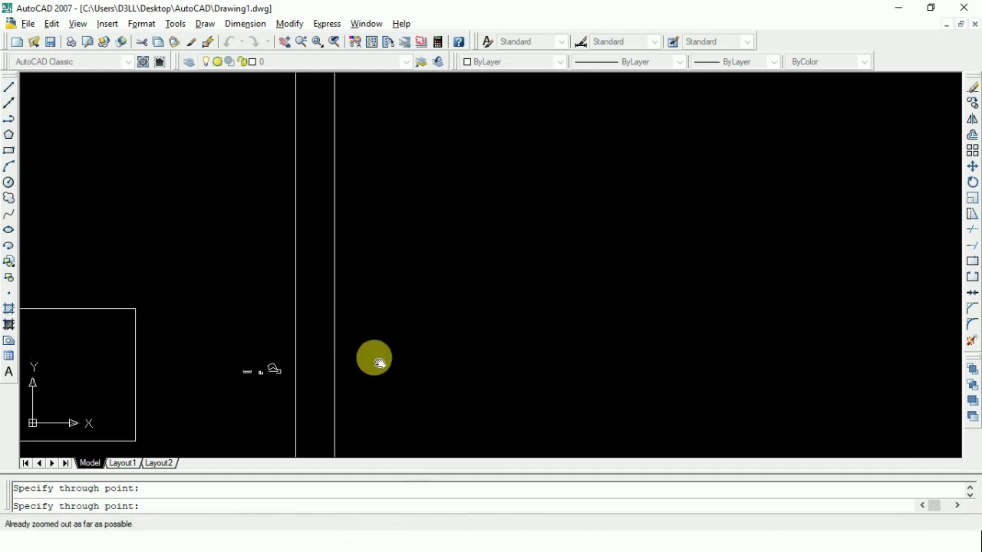
key(Escape)
middle_drag(478, 340, 375, 357)
key(Escape)
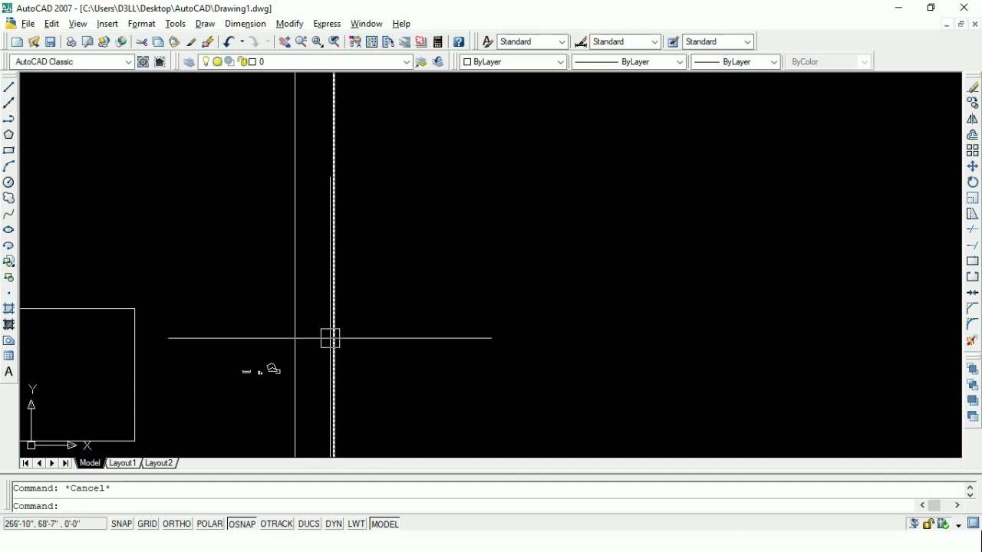
key(alt+Tab)
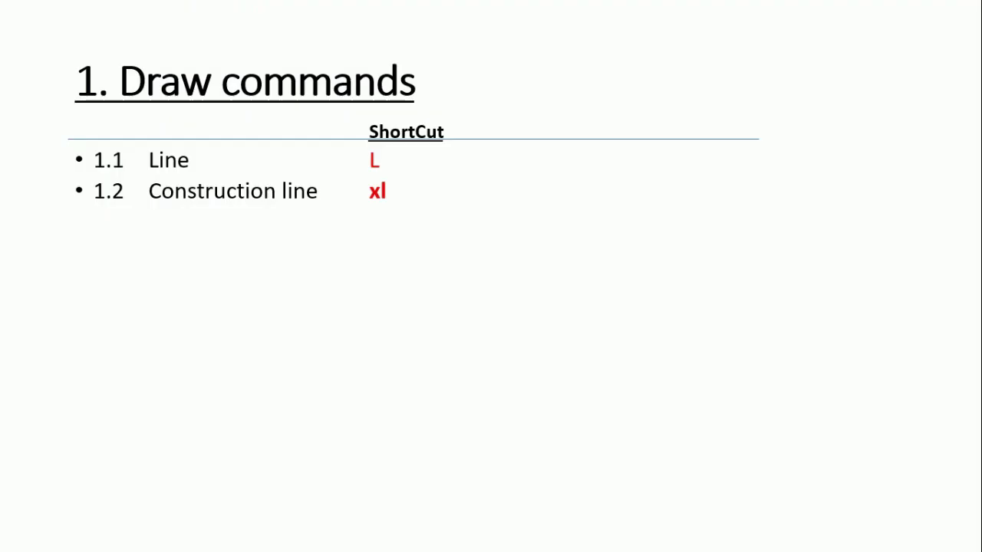
Step: Show the 1.3 Polyline (pl) bullet on the slide and return to the drawing
key(Right)
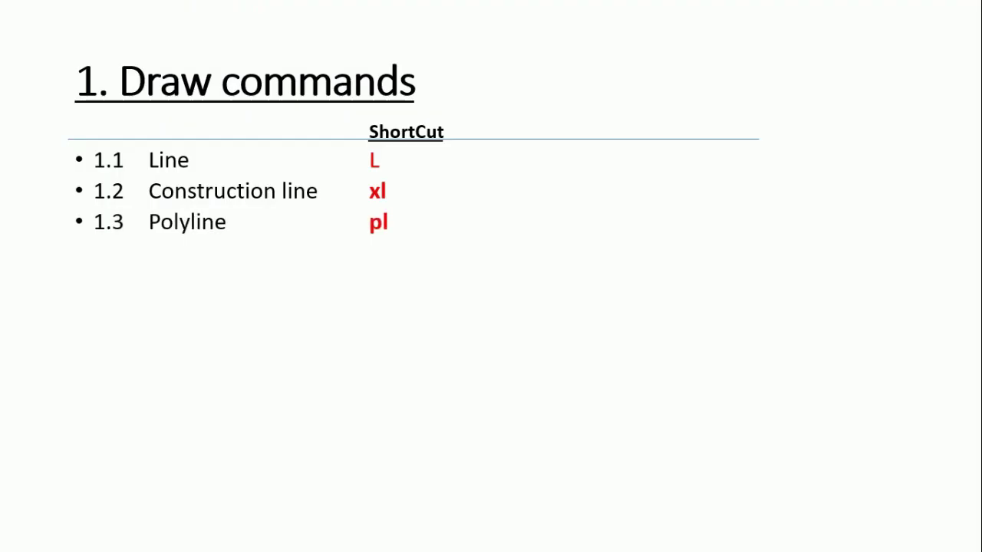
key(alt+Tab)
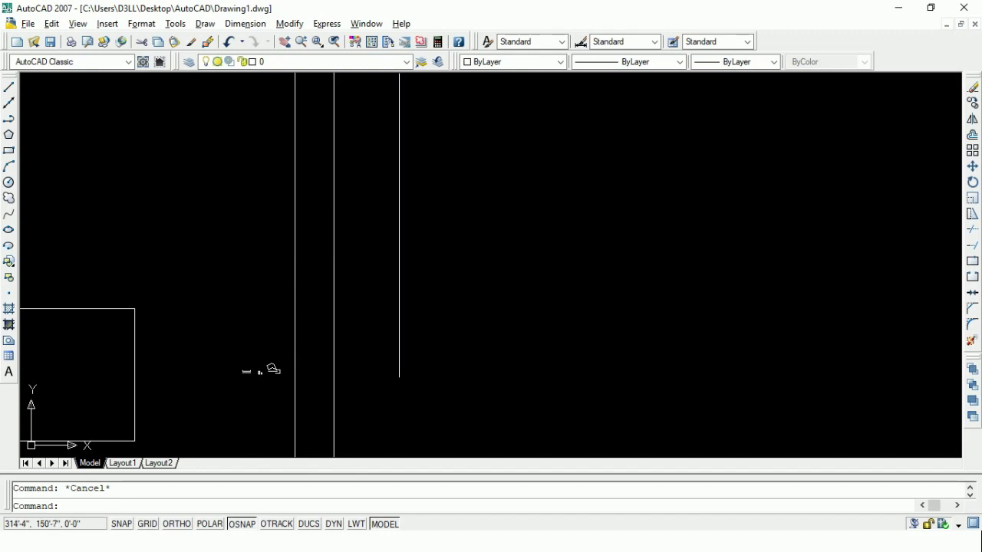
middle_drag(522, 245, 361, 275)
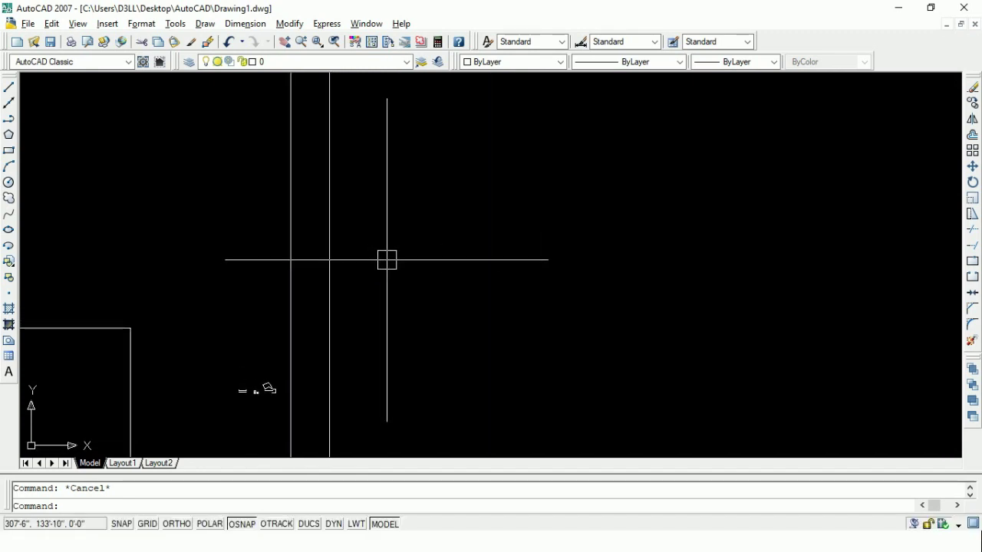
key(alt+Tab)
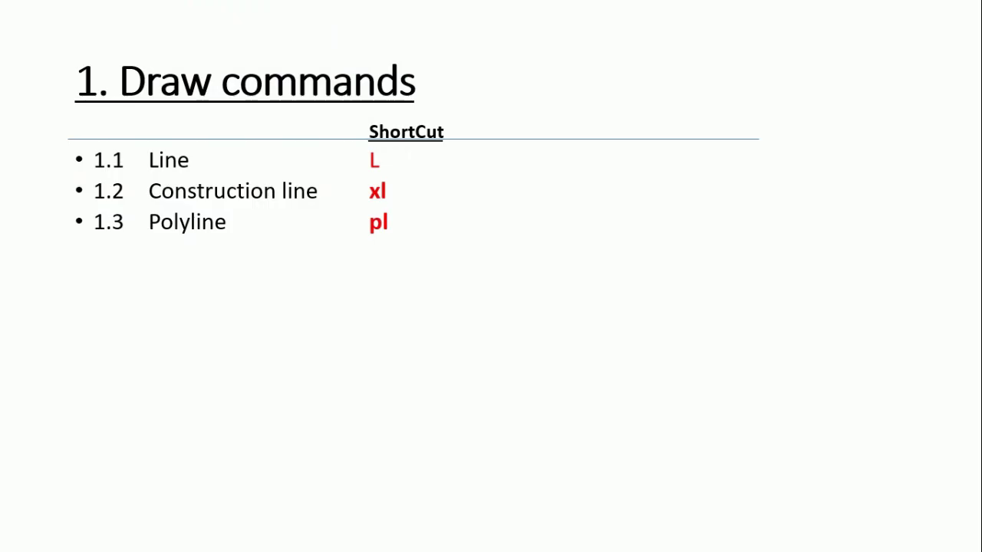
key(alt+Tab)
Step: Draw a three-segment open polyline through four vertices
text(p)
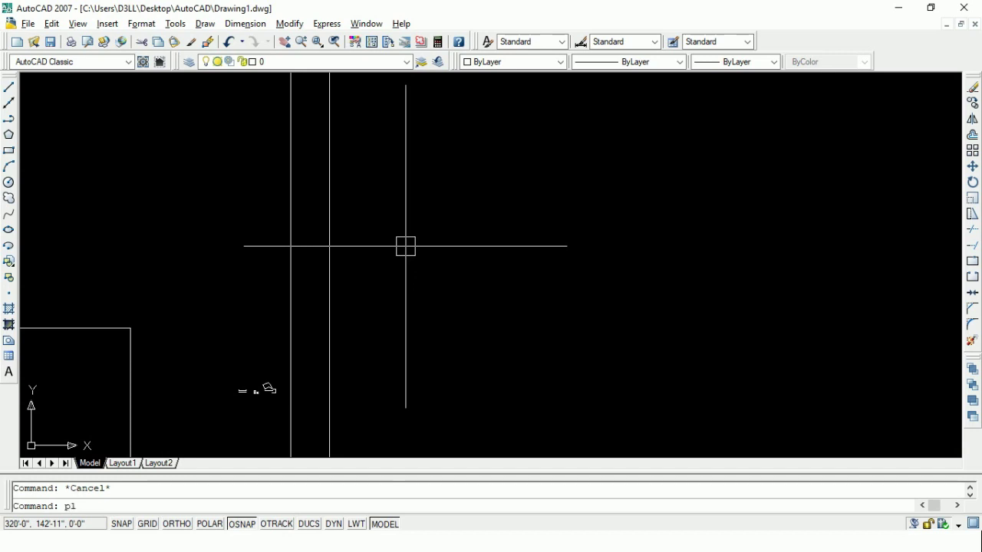
key(Return)
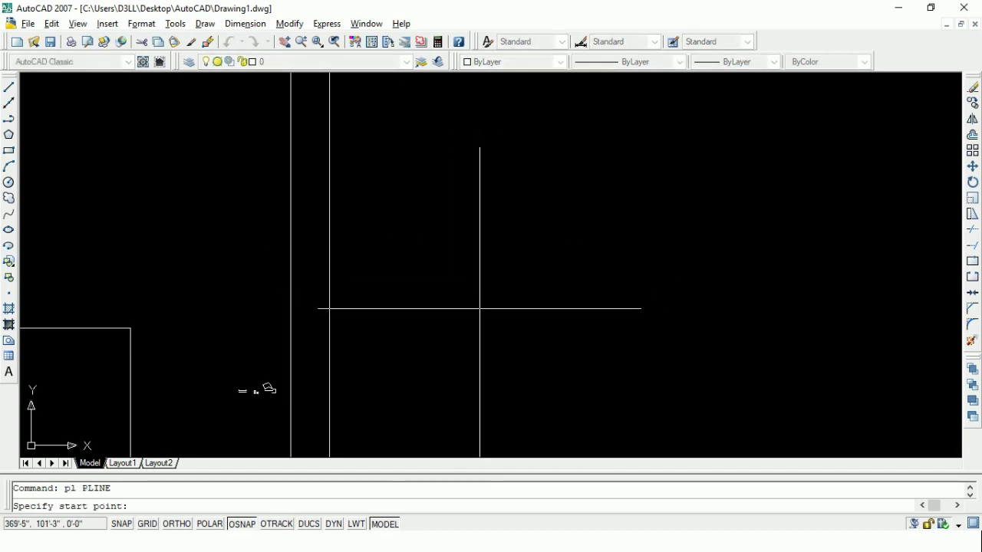
click(479, 309)
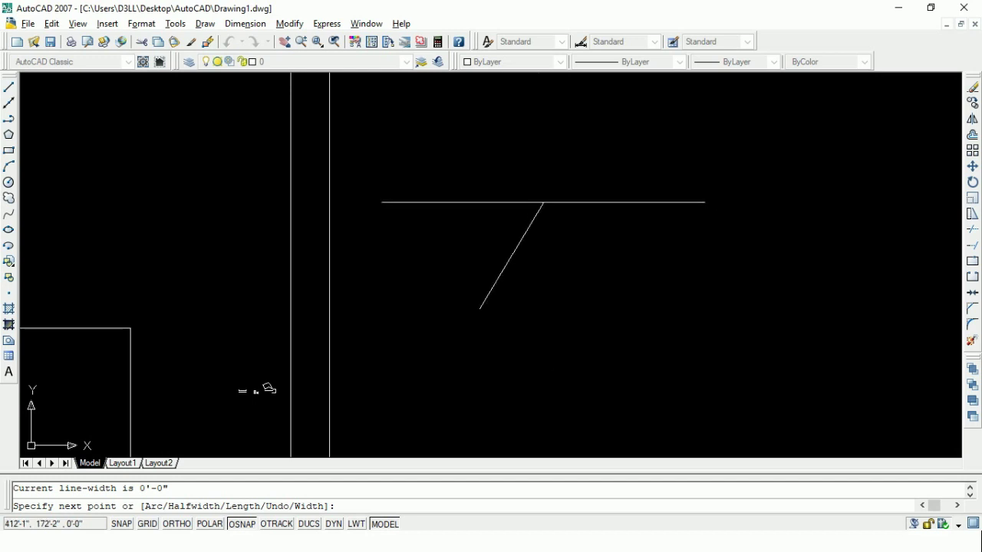
click(570, 200)
click(699, 235)
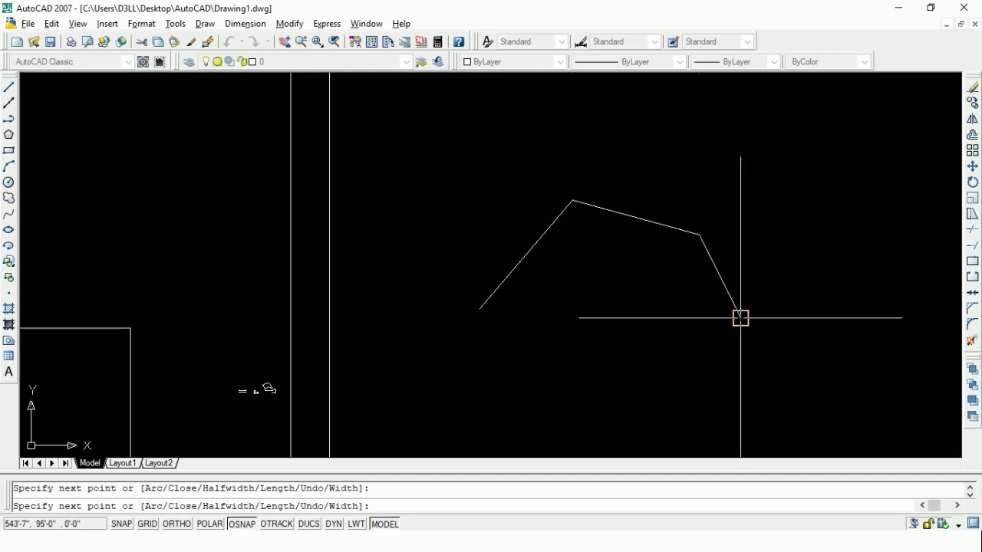
click(741, 317)
key(Escape)
click(566, 218)
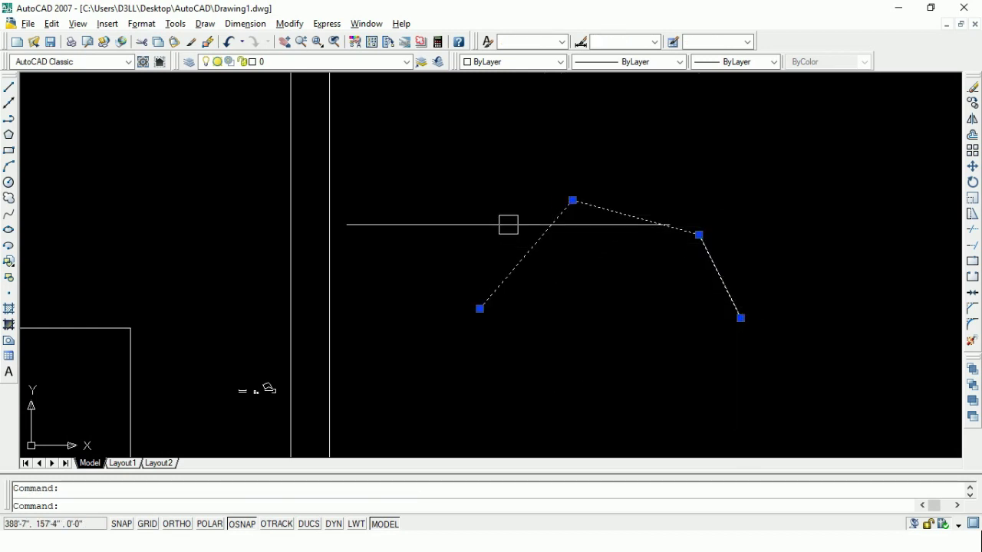
key(Escape)
Step: Begin a similar line chain just above the polyline
key(Return)
click(450, 265)
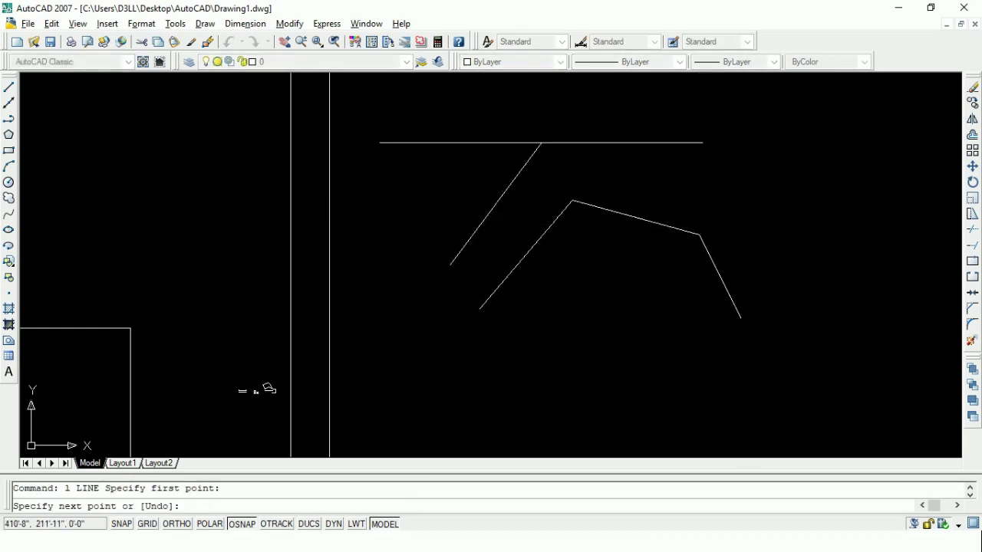
click(543, 140)
click(698, 166)
Step: Finish the upper three-segment line chain and inspect its separate segments
click(772, 293)
key(Escape)
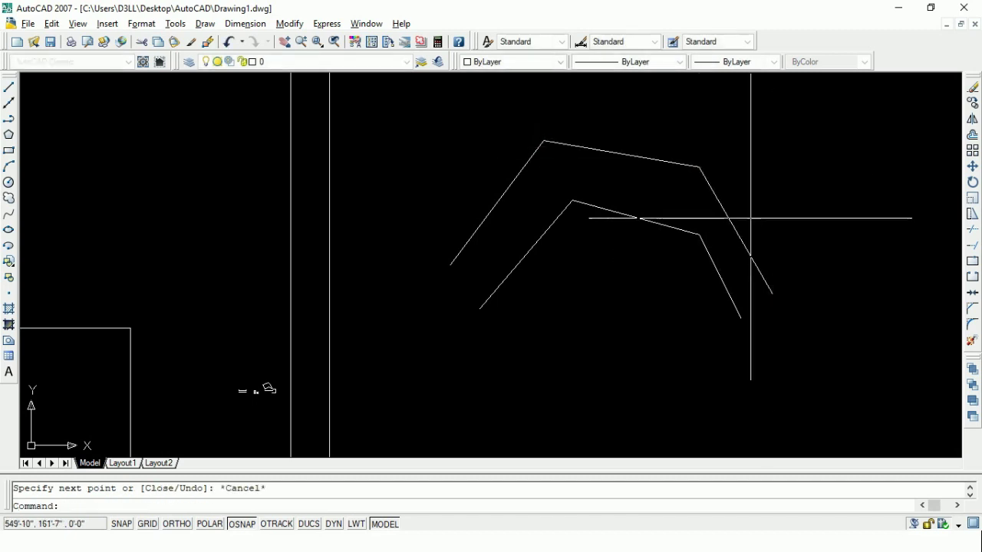
click(734, 224)
click(658, 154)
click(509, 184)
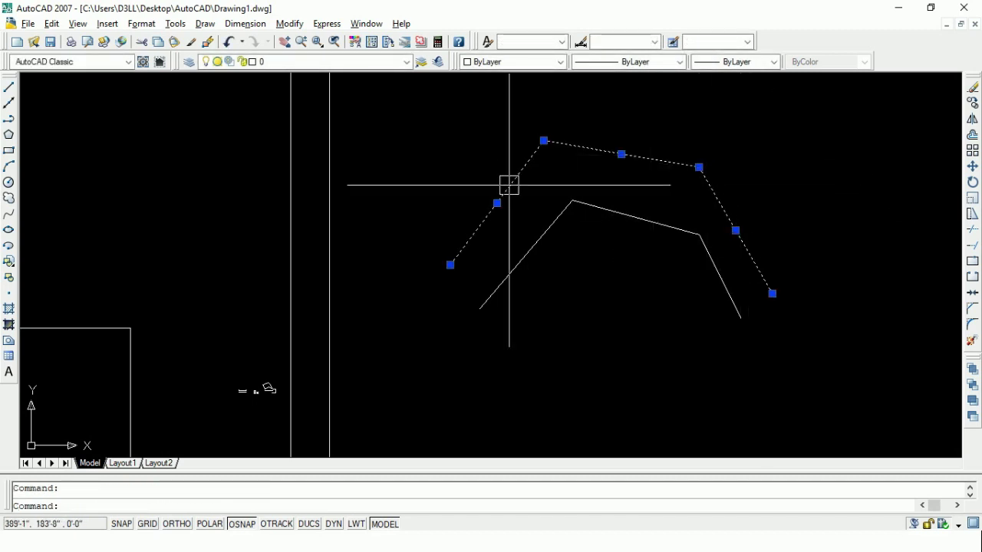
key(Escape)
Step: Erase the upper three-segment line path
click(541, 241)
key(Escape)
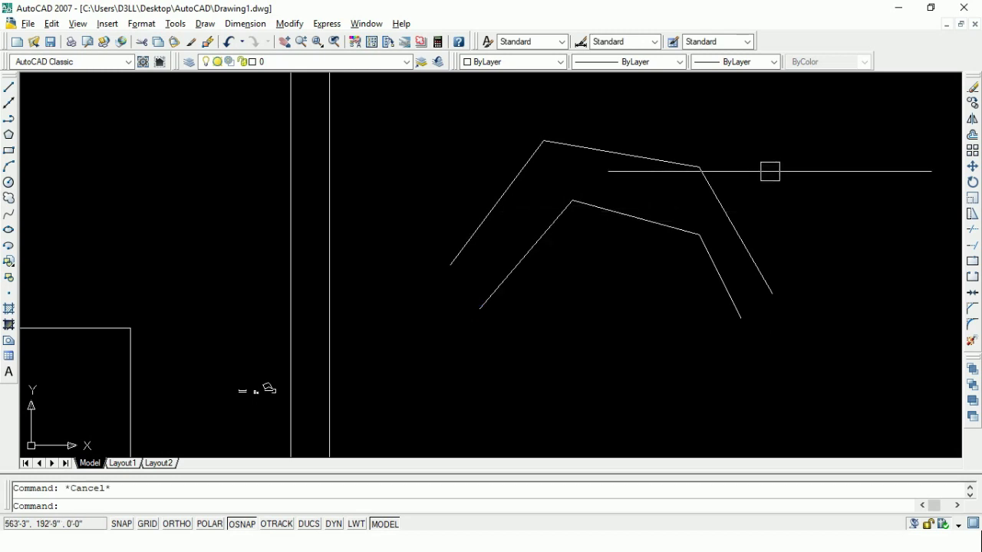
click(778, 182)
click(490, 117)
key(Delete)
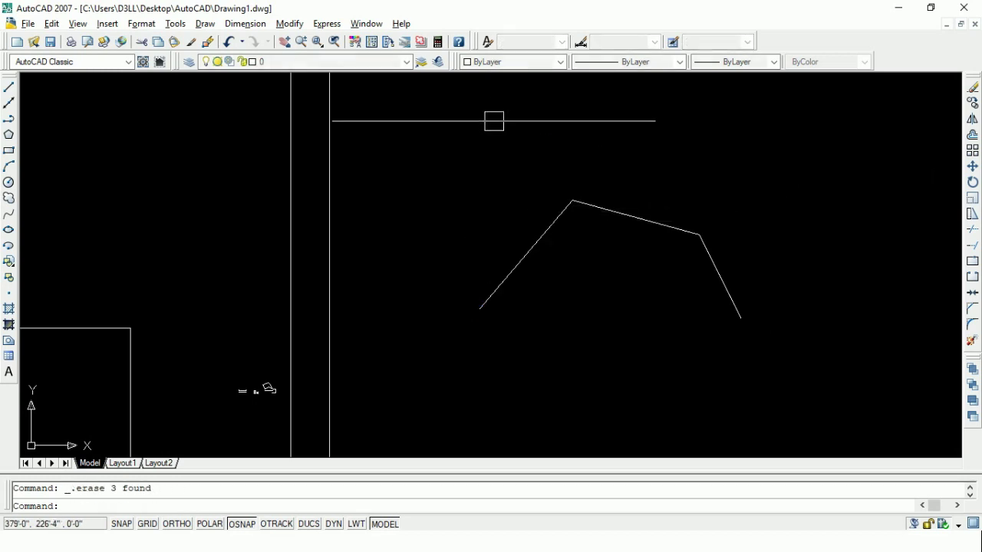
key(Escape)
Step: Draw a horizontal polyline shaft with Ortho on
text(pl)
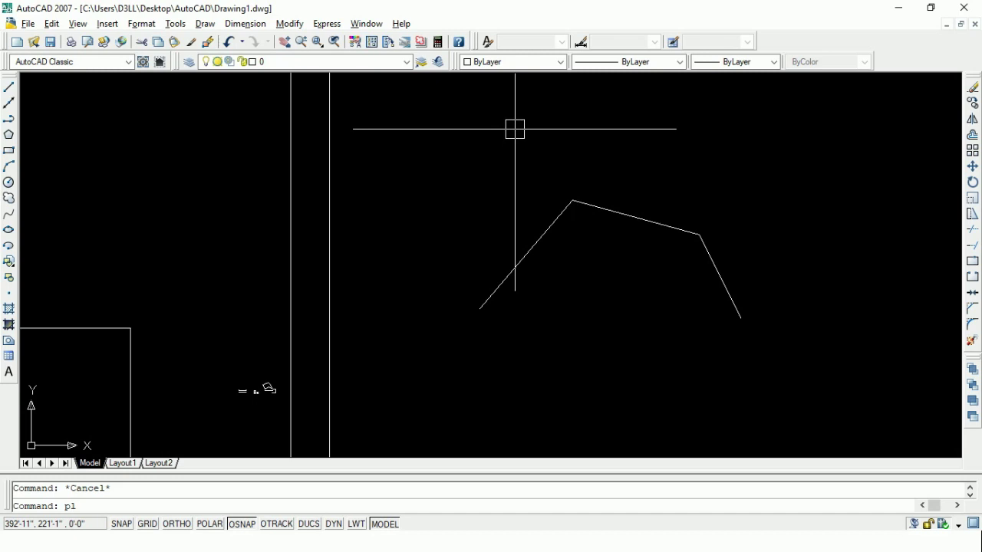
key(Return)
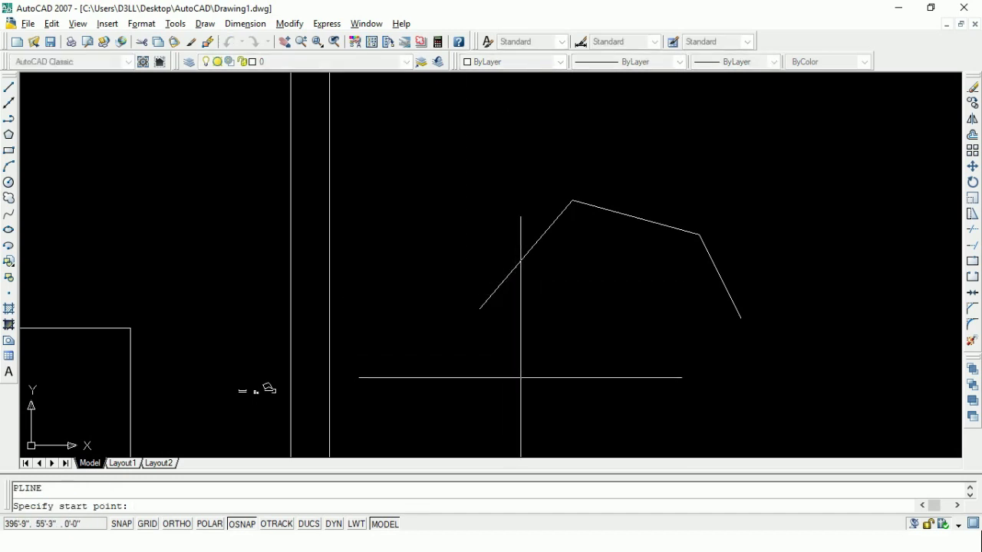
click(441, 377)
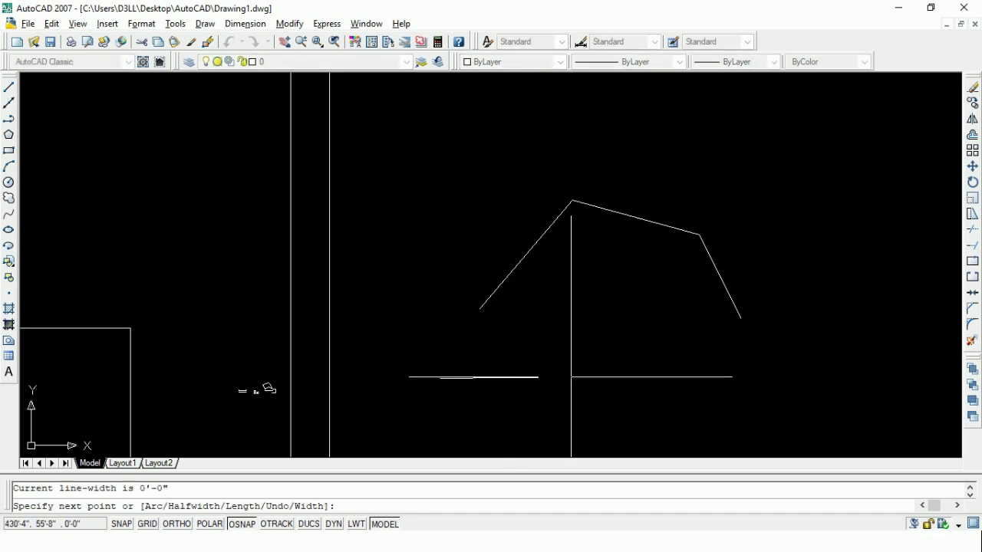
key(F8)
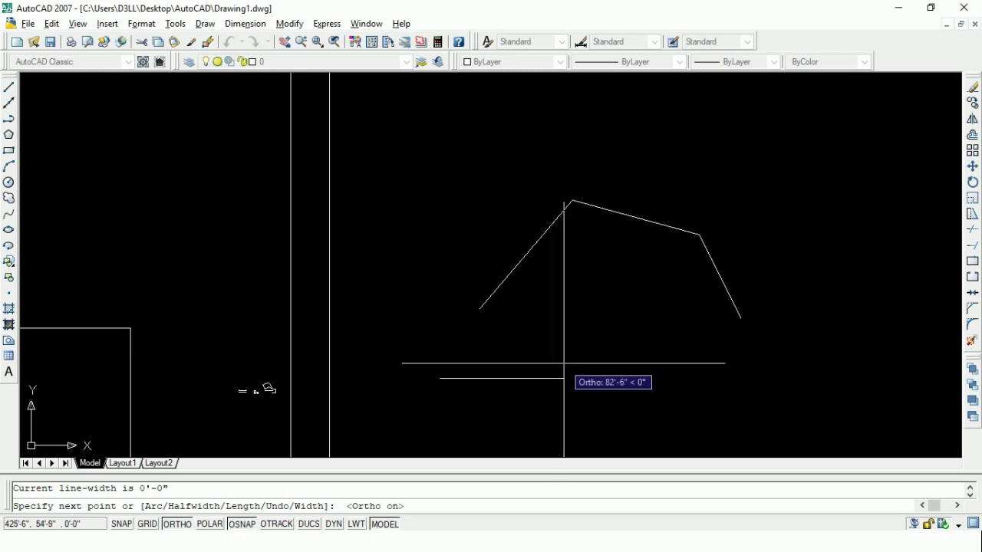
click(563, 376)
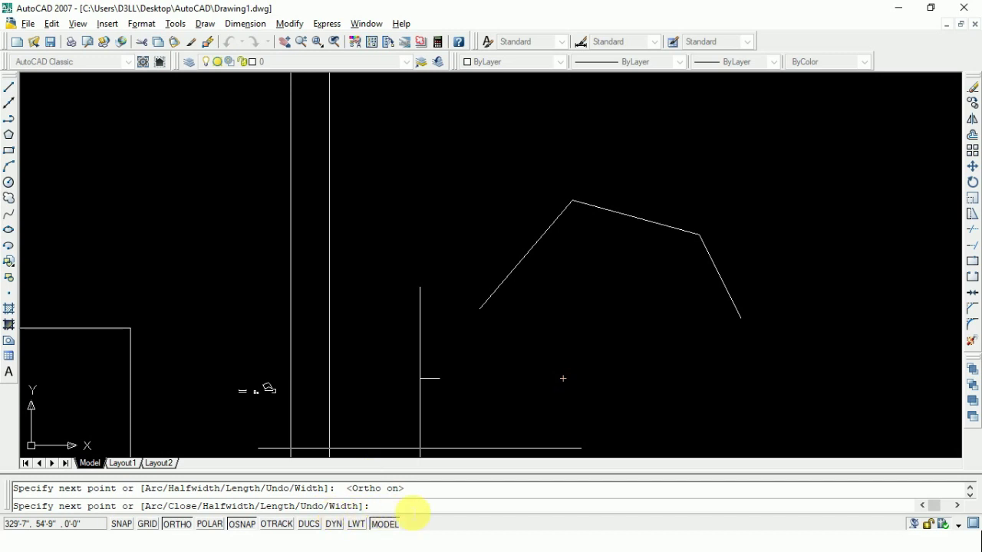
text(w)
Step: Add a 12-unit arrowhead tapering from width 4 to 0
key(Return)
text(4)
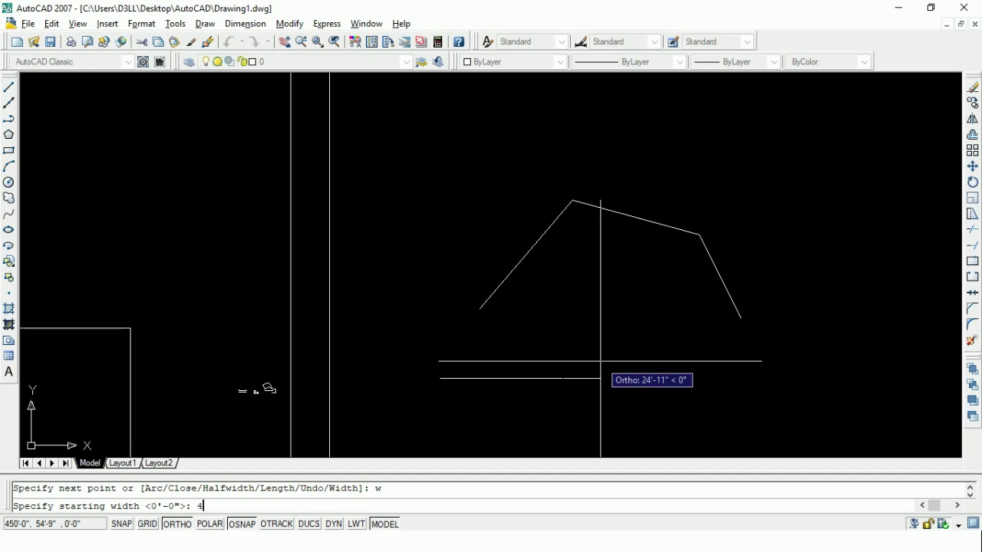
key(Return)
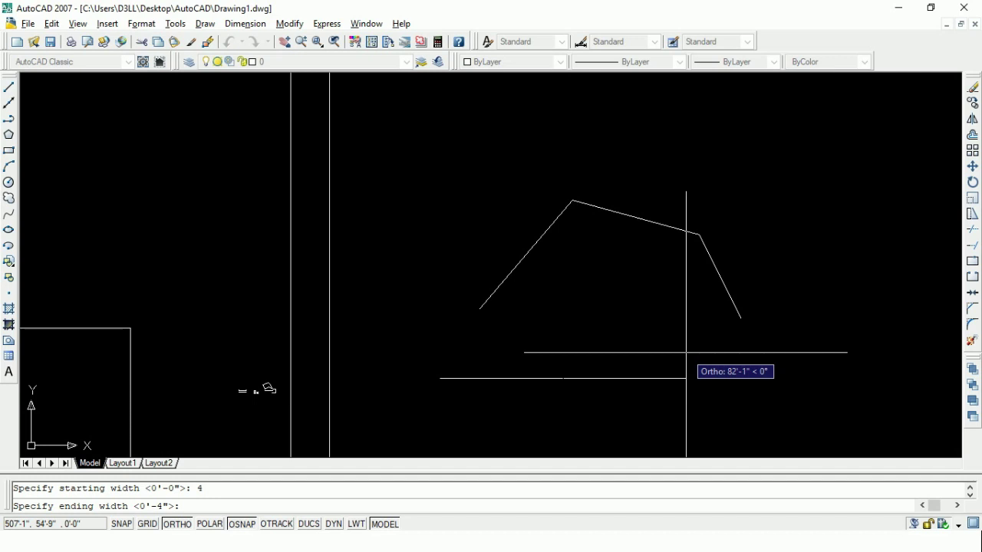
text(0)
key(Return)
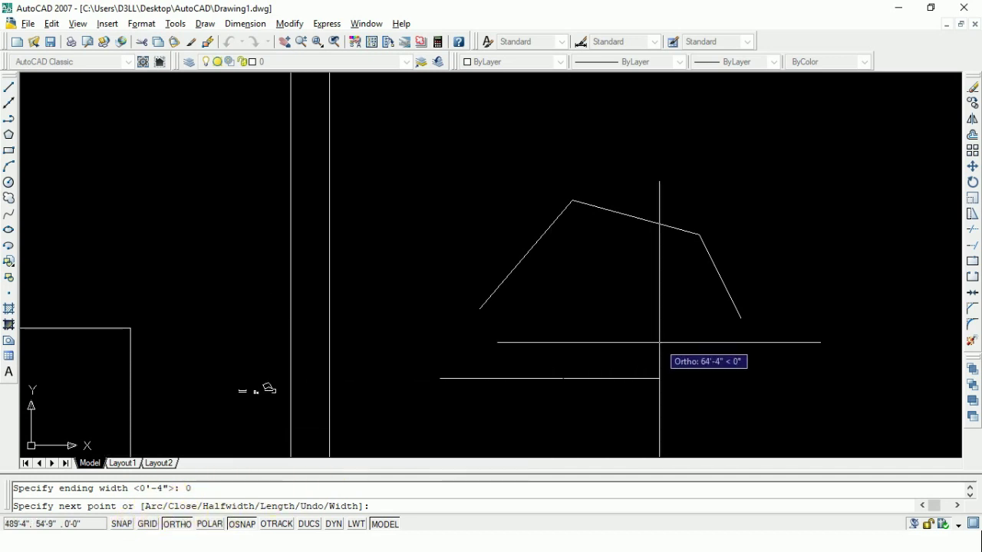
text(12)
key(Return)
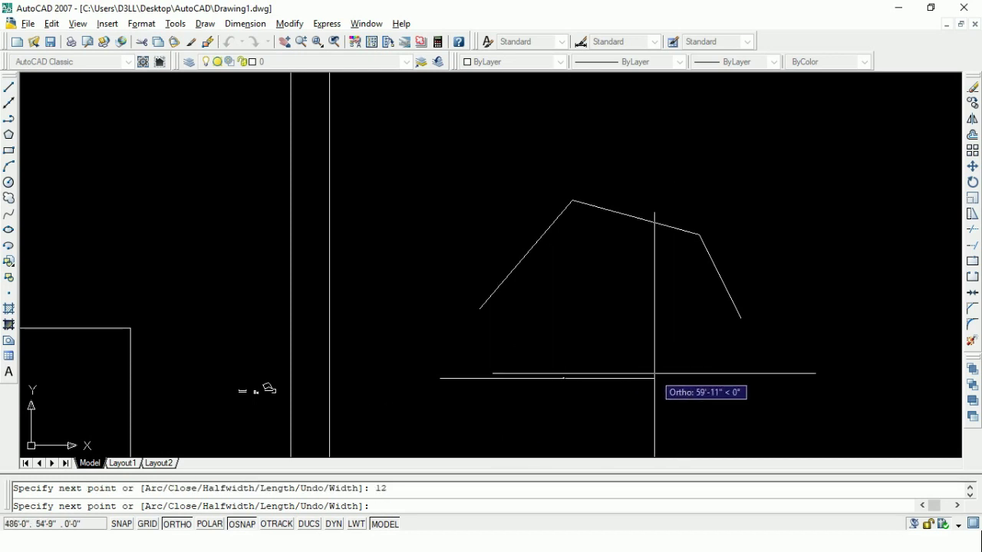
key(Escape)
scroll(581, 388, up, 3)
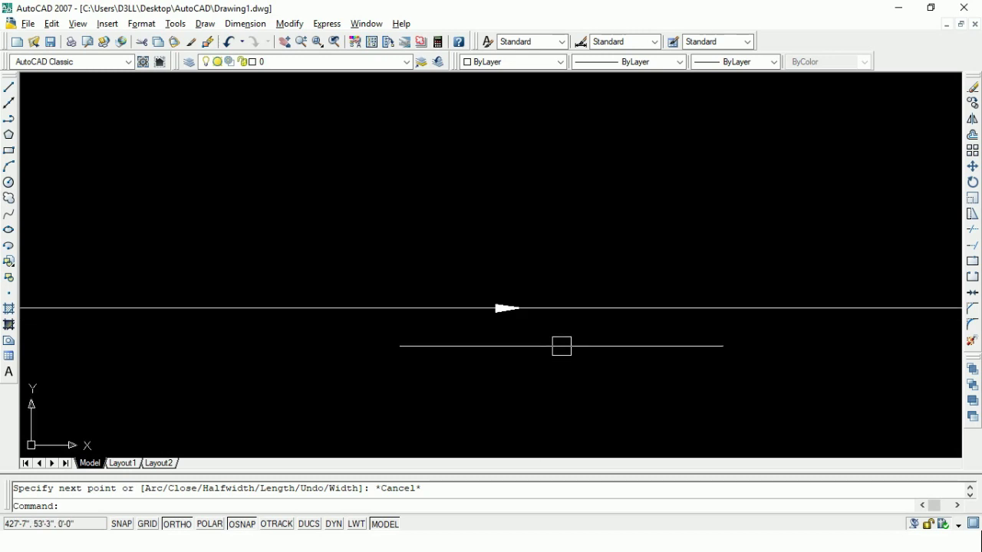
scroll(560, 346, up, 2)
Step: Crossing-select and delete the old arrow
click(724, 357)
click(666, 262)
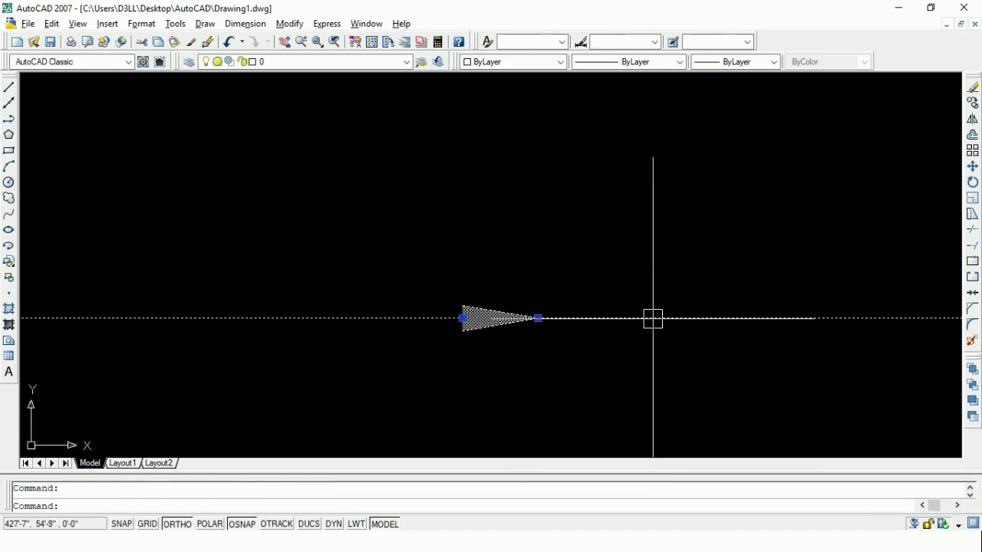
key(Delete)
key(Escape)
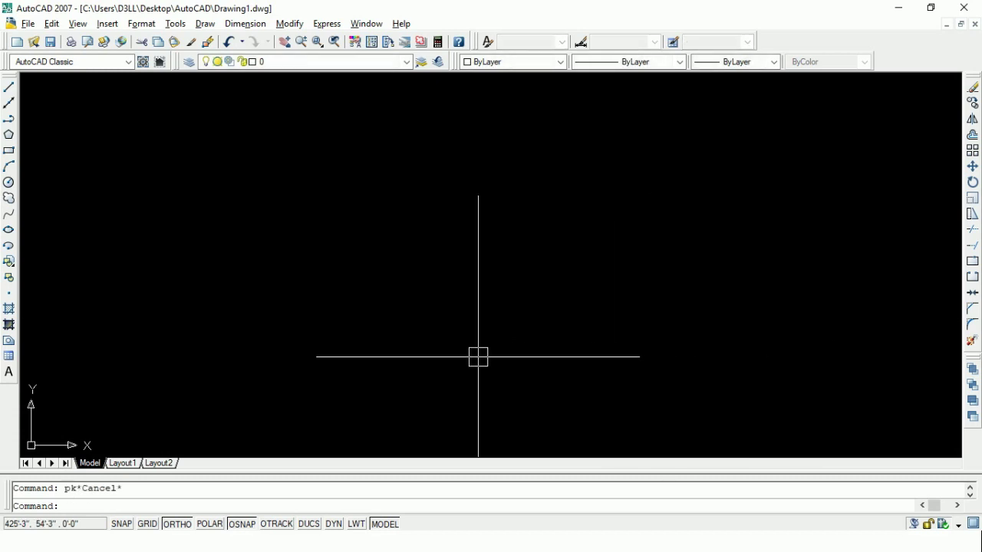
text(pl)
Step: Draw a new polyline arrow: horizontal shaft plus 12-unit head tapering from width 4 to 0
key(Return)
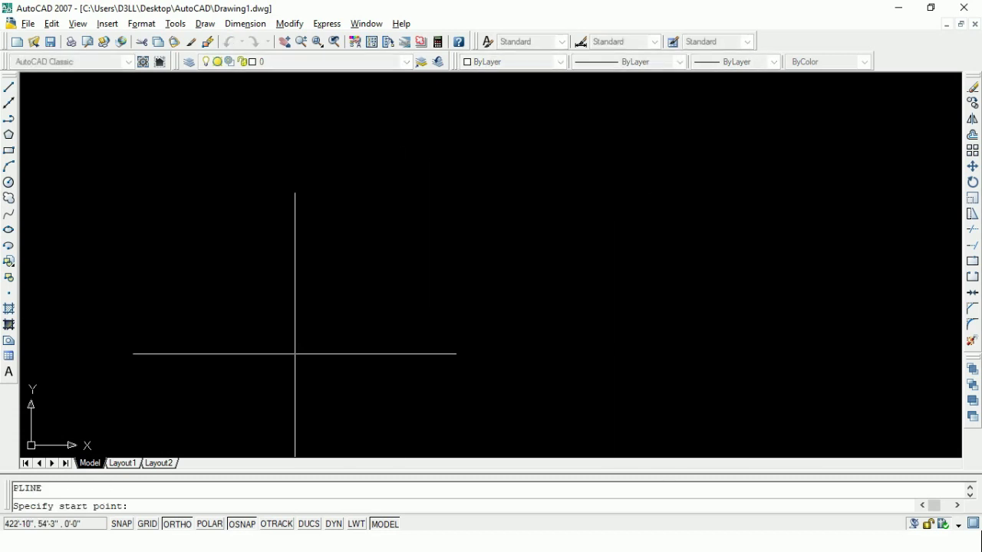
click(281, 341)
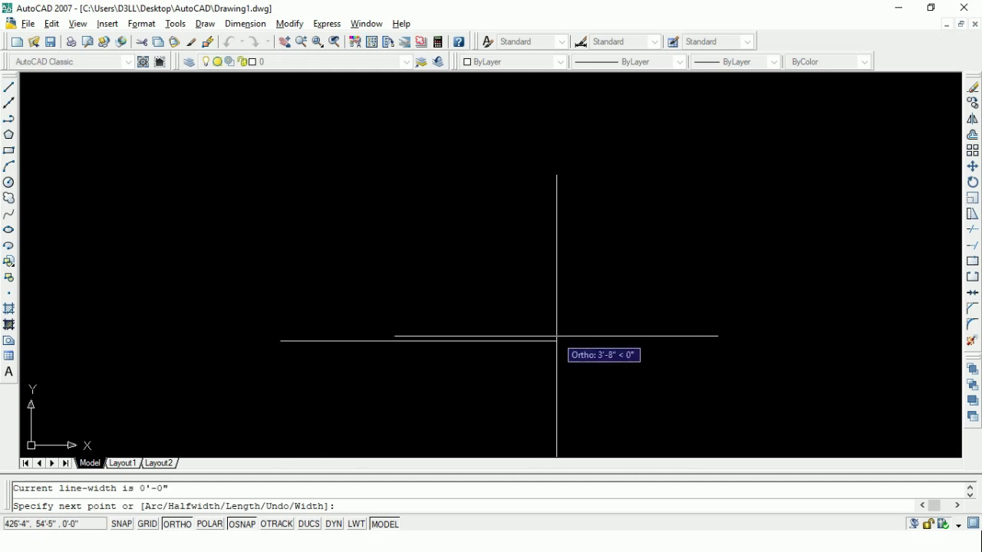
click(533, 341)
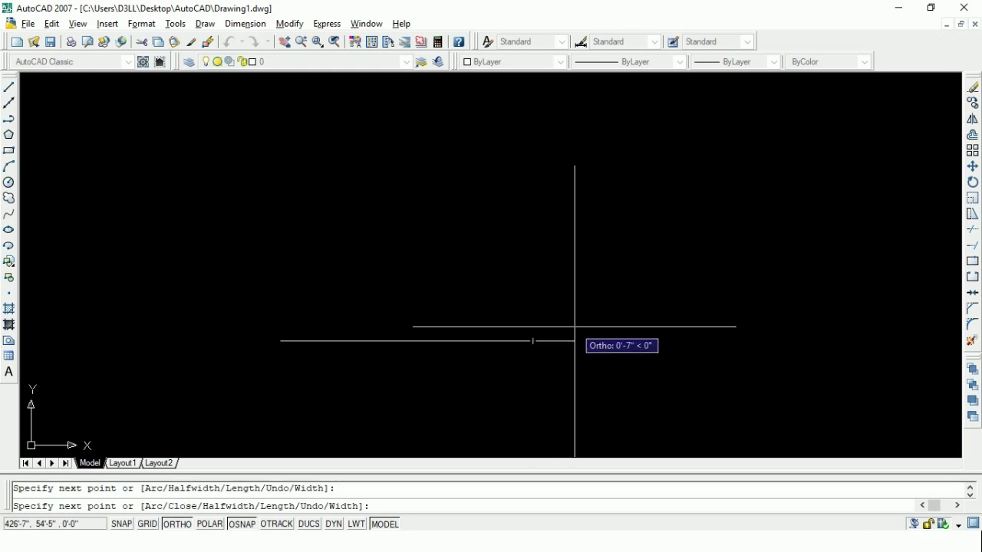
text(w)
key(Return)
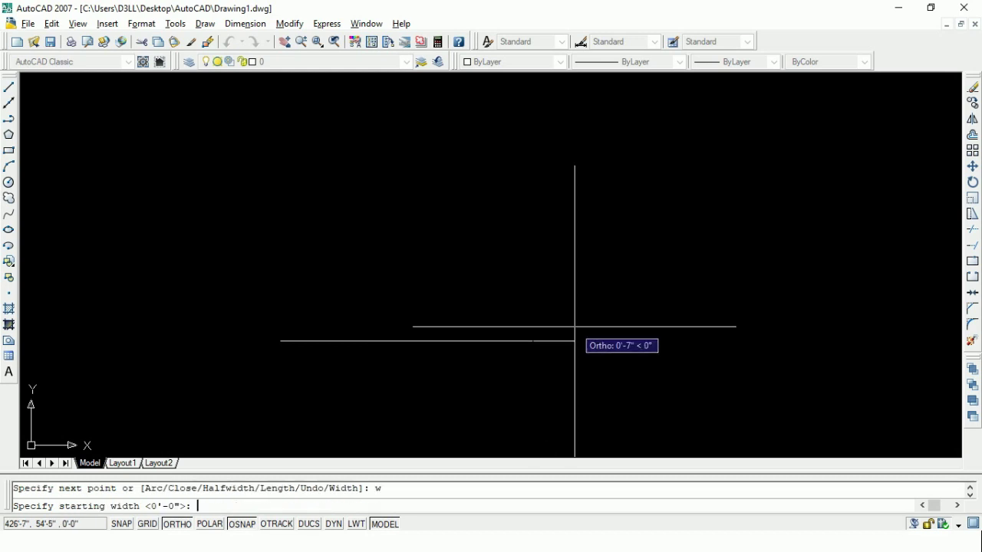
text(4)
key(Return)
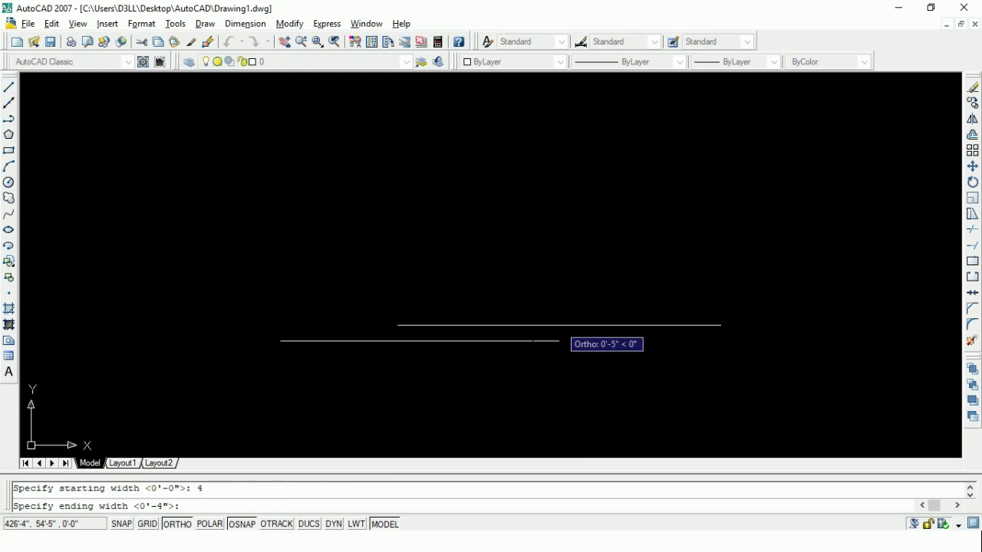
text(0)
key(Return)
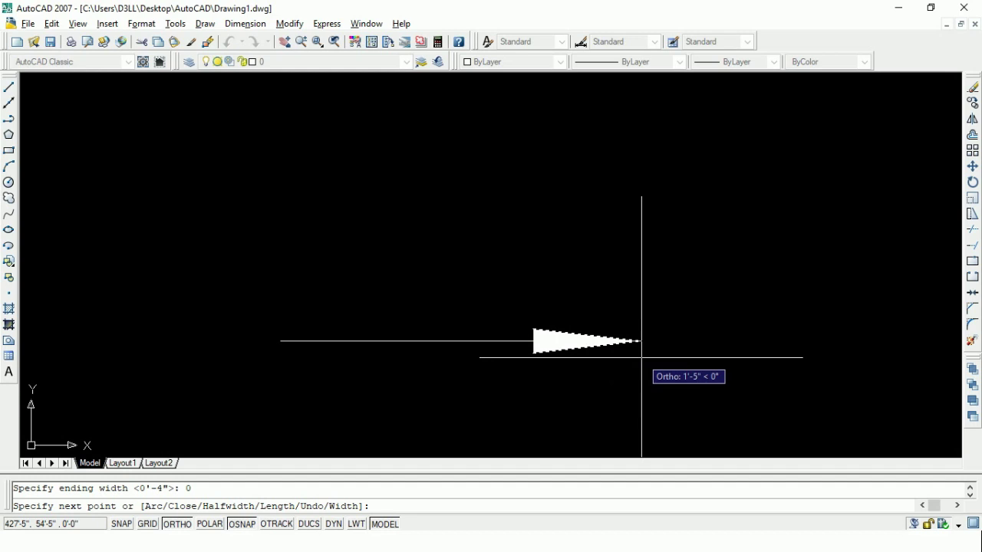
text(12)
key(Return)
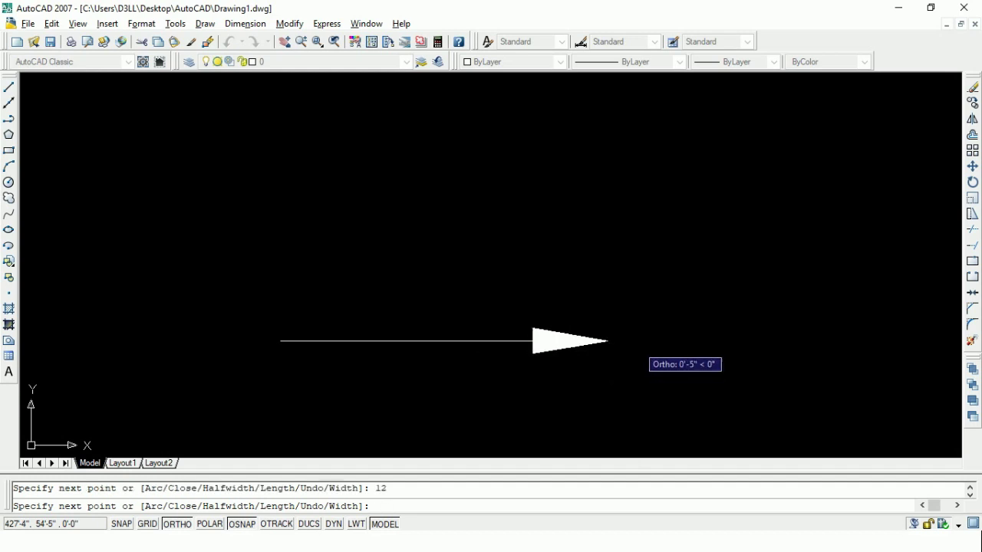
key(Escape)
scroll(441, 345, up, 1)
Step: Pan and zoom out until the arrow and slanted lines above it are all visible
scroll(441, 345, down, 2)
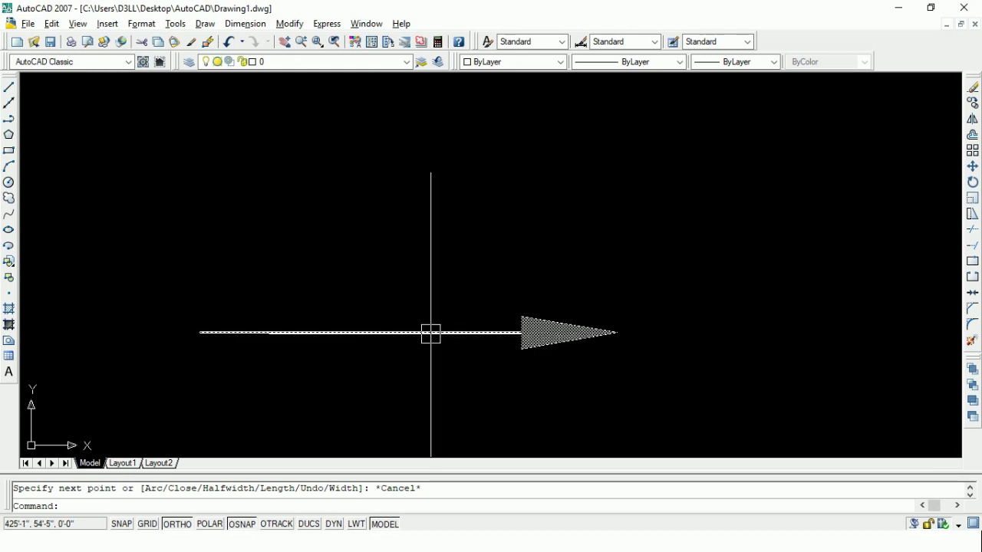
scroll(442, 343, down, 1)
scroll(443, 343, up, 1)
middle_drag(444, 342, 408, 280)
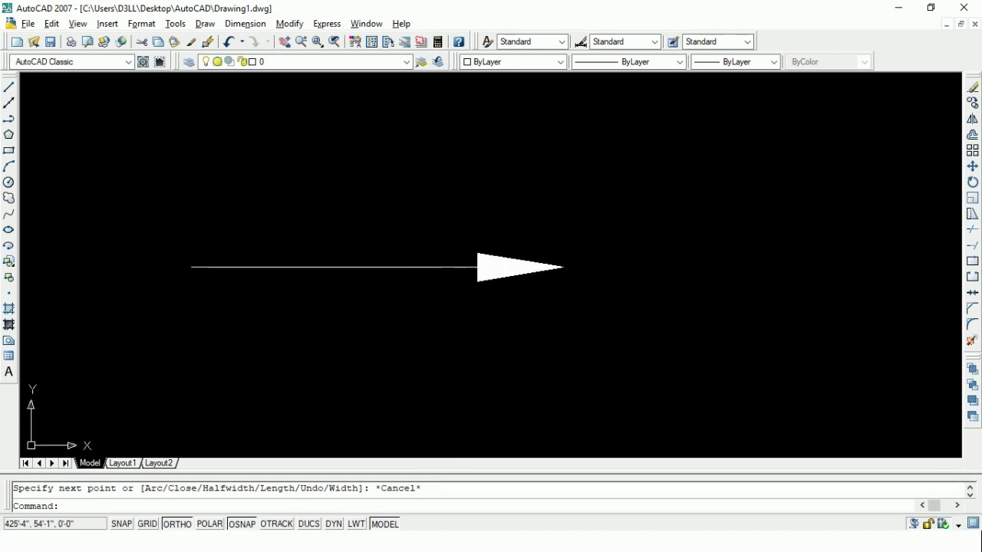
scroll(506, 304, up, 1)
mouse_move(506, 305)
middle_down()
mouse_move(573, 350)
mouse_move(626, 357)
middle_up()
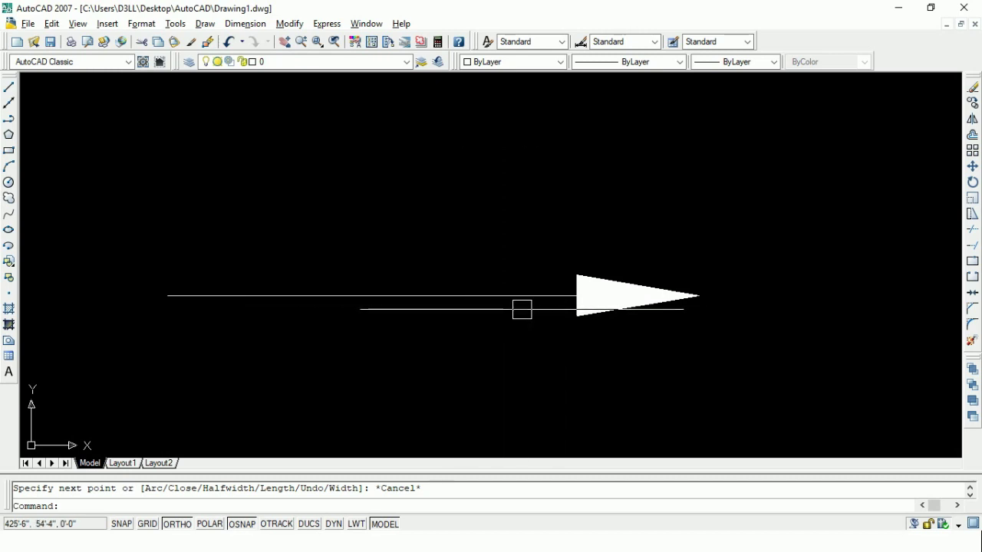
middle_drag(522, 310, 468, 296)
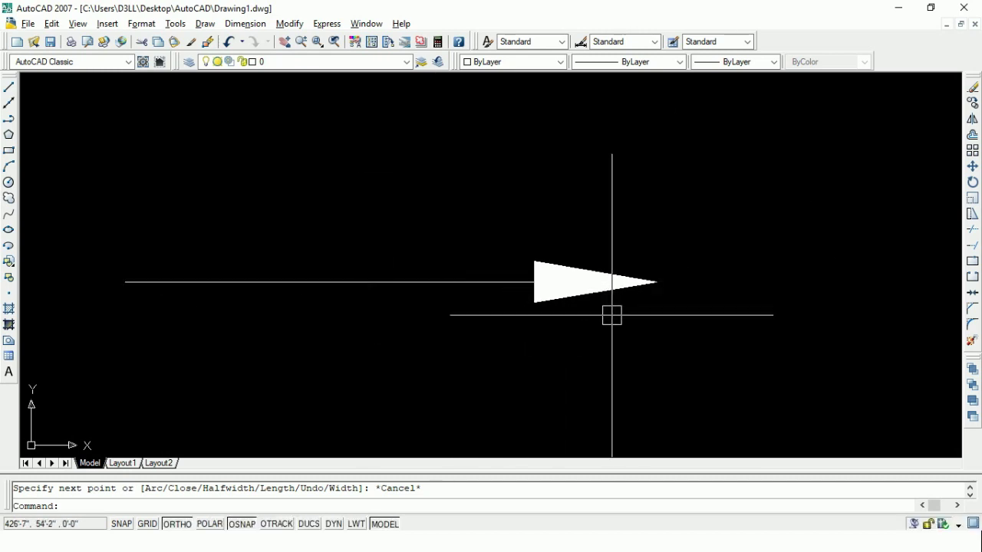
middle_drag(531, 321, 594, 323)
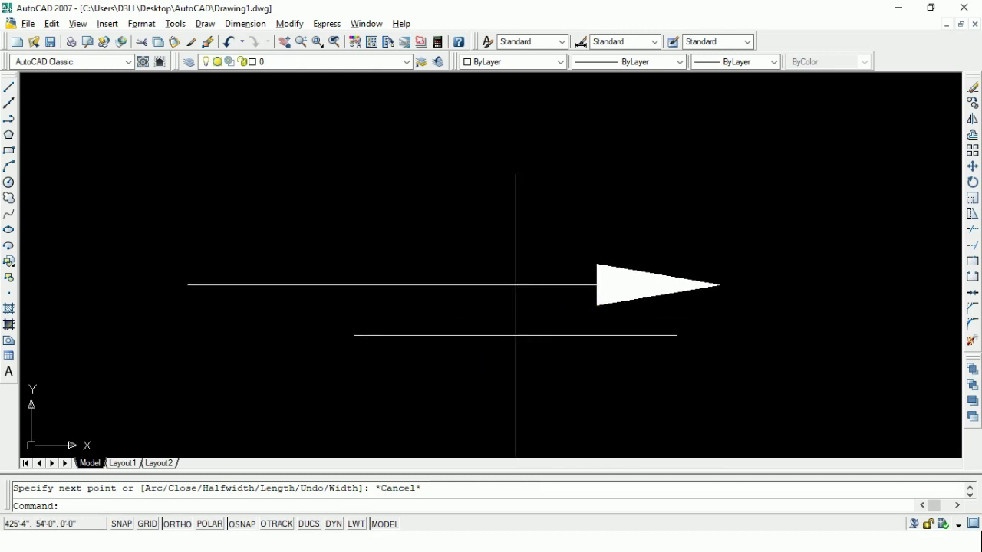
scroll(407, 324, down, 3)
scroll(498, 317, down, 2)
scroll(445, 312, down, 2)
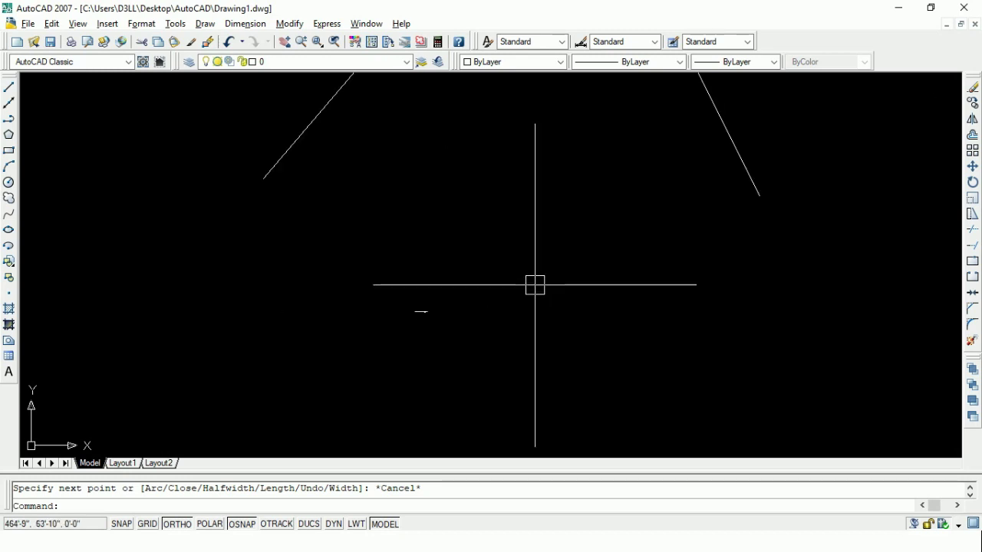
scroll(451, 311, down, 2)
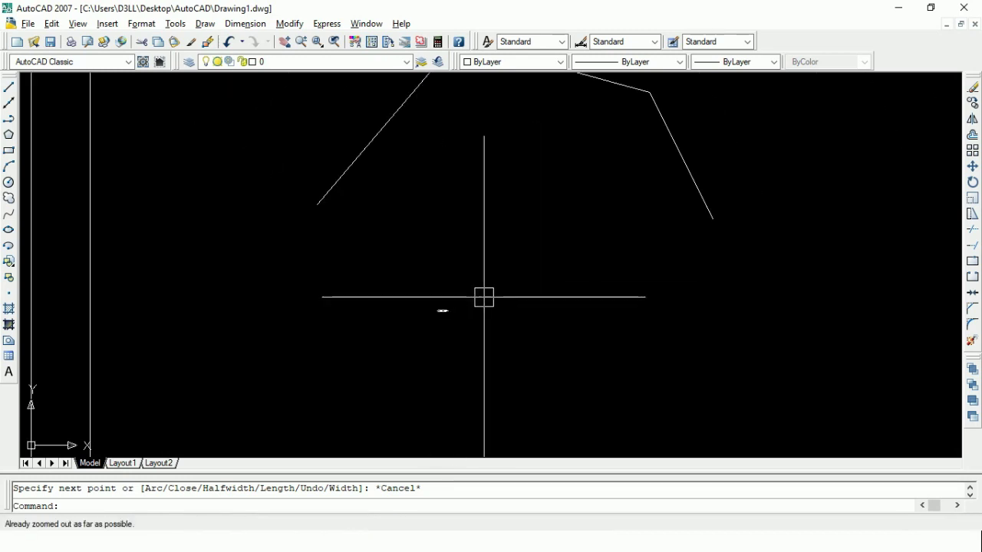
scroll(457, 312, down, 2)
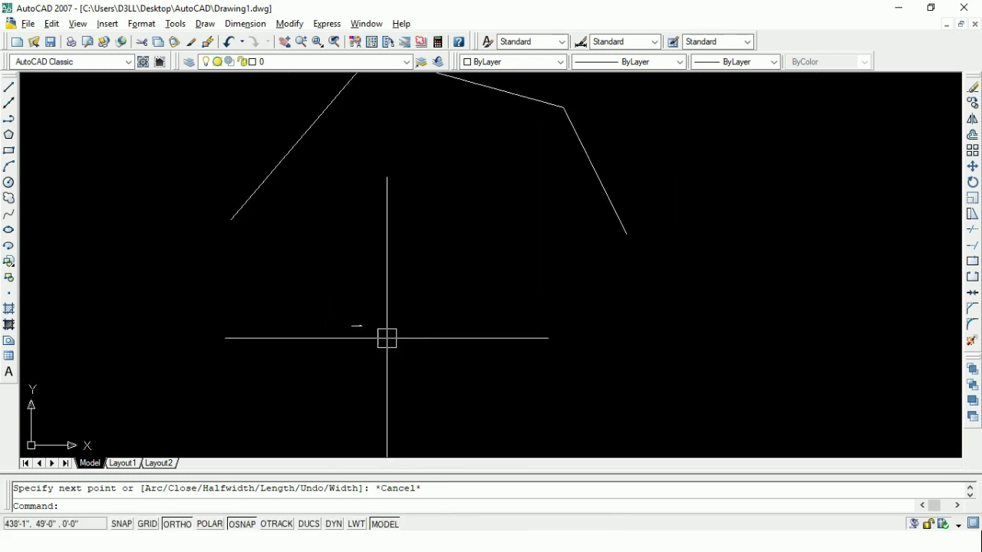
scroll(386, 337, up, 4)
middle_drag(239, 294, 132, 307)
scroll(261, 298, down, 3)
Step: Show the 1.4 Polygon (pol) bullet on the slide and switch back to AutoCAD
key(alt+Tab)
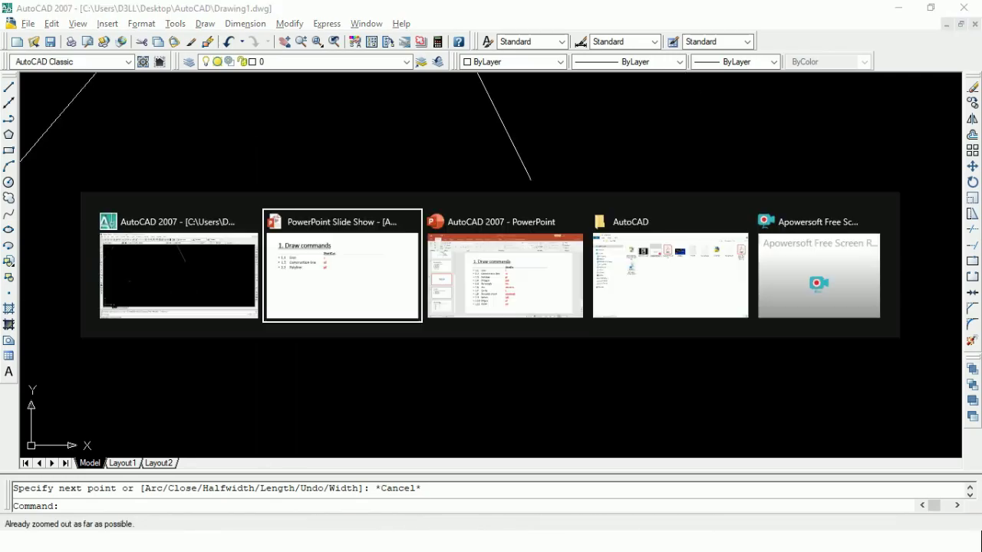
key(Right)
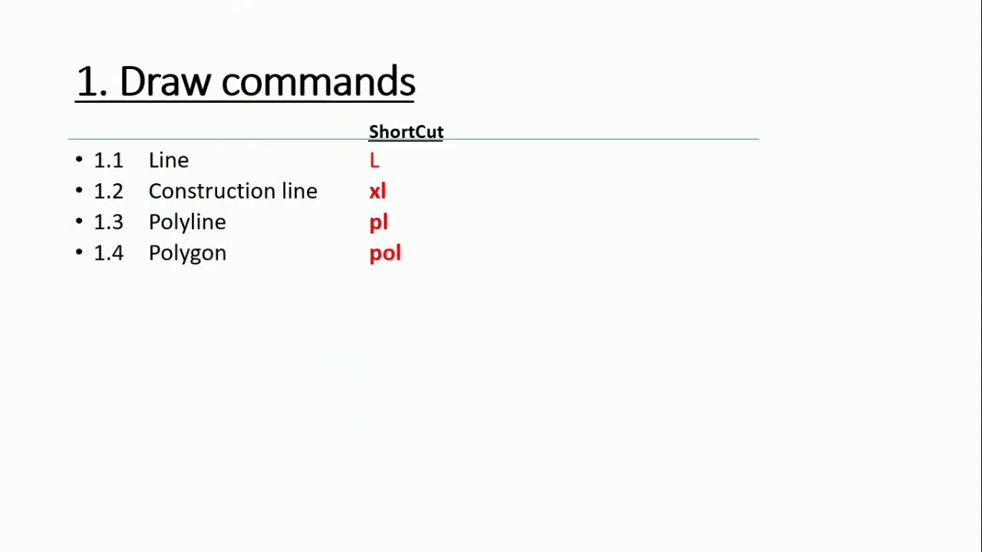
key(alt+Tab)
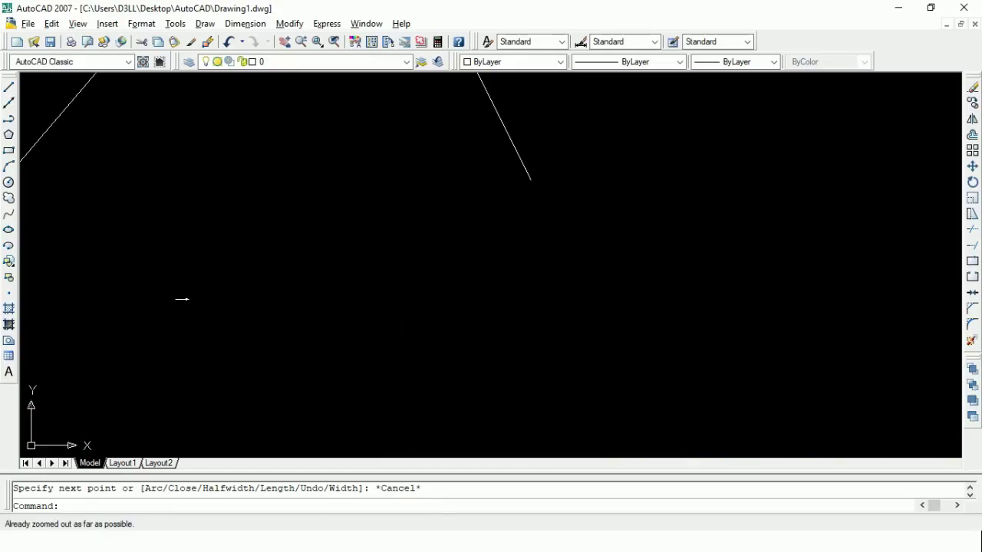
Step: Crossing-select and delete the stray diagonal line
click(609, 270)
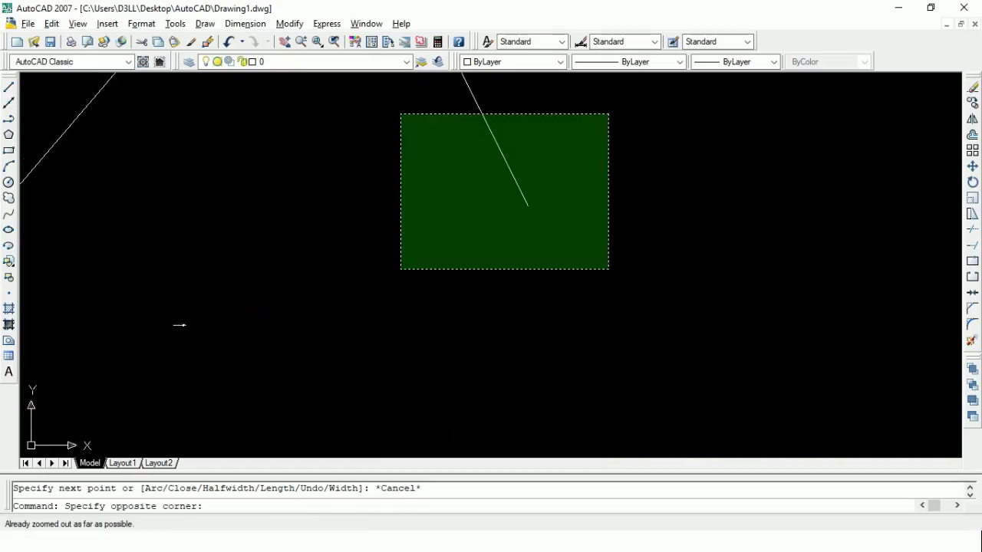
click(401, 114)
key(Delete)
key(Escape)
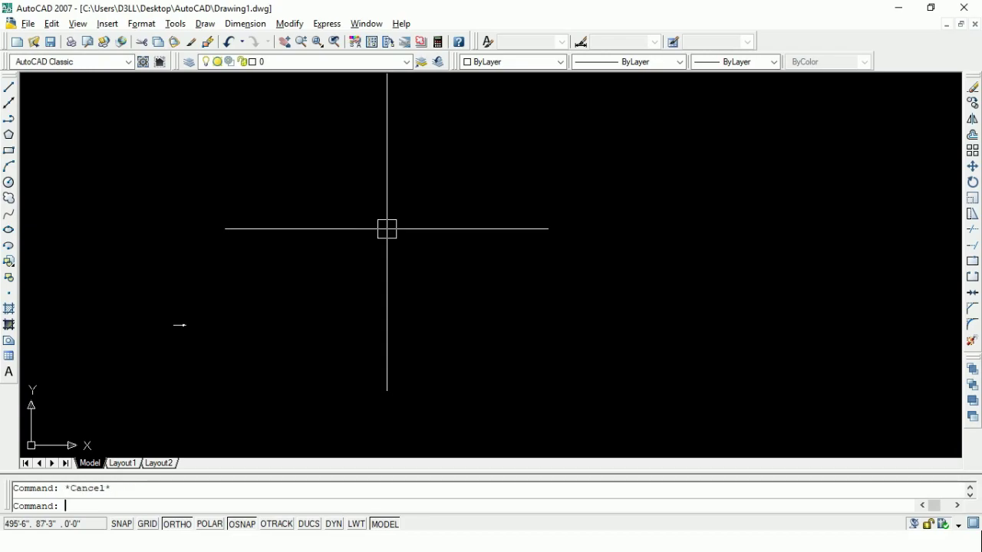
key(alt+Tab)
key(alt+Tab)
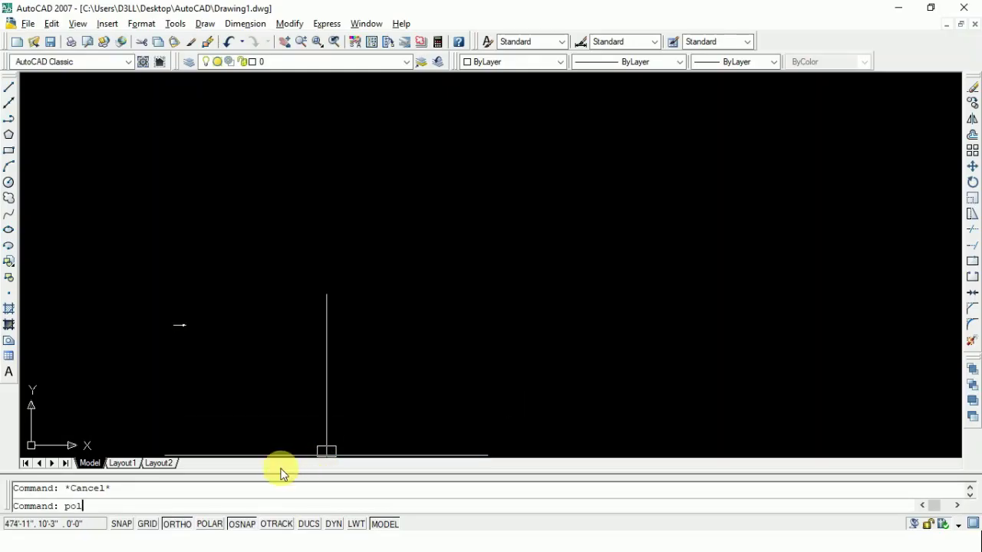
Step: Start a 5-sided polygon and place its centre
key(Return)
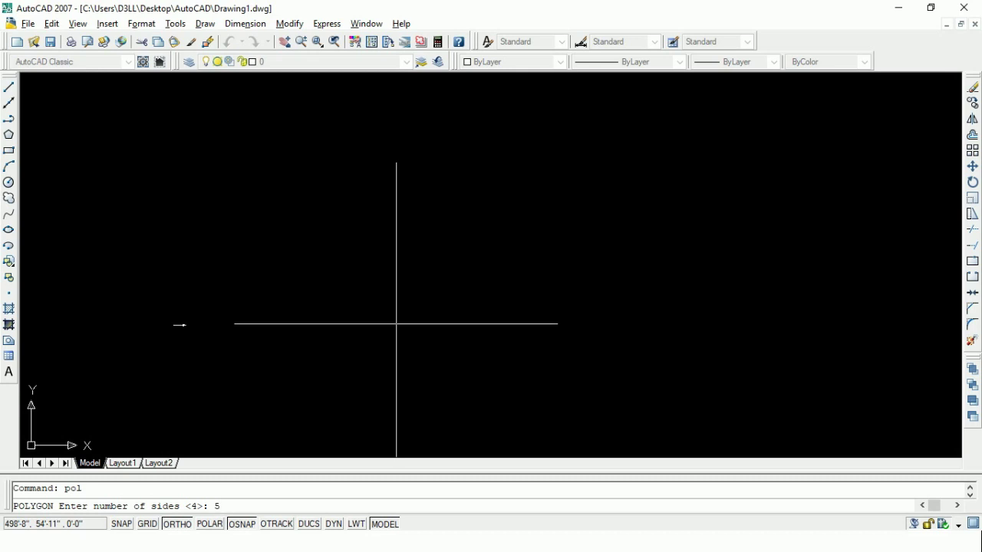
key(Return)
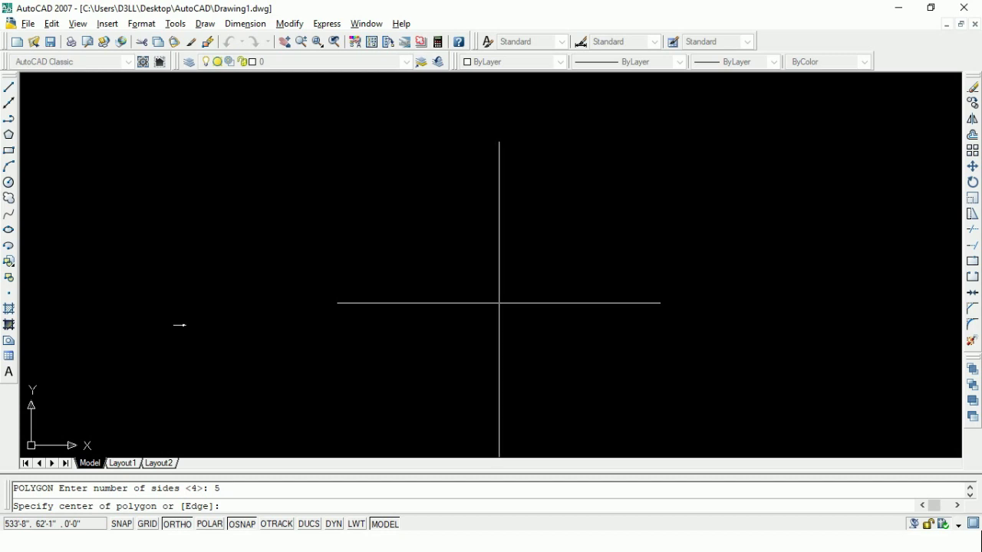
click(450, 284)
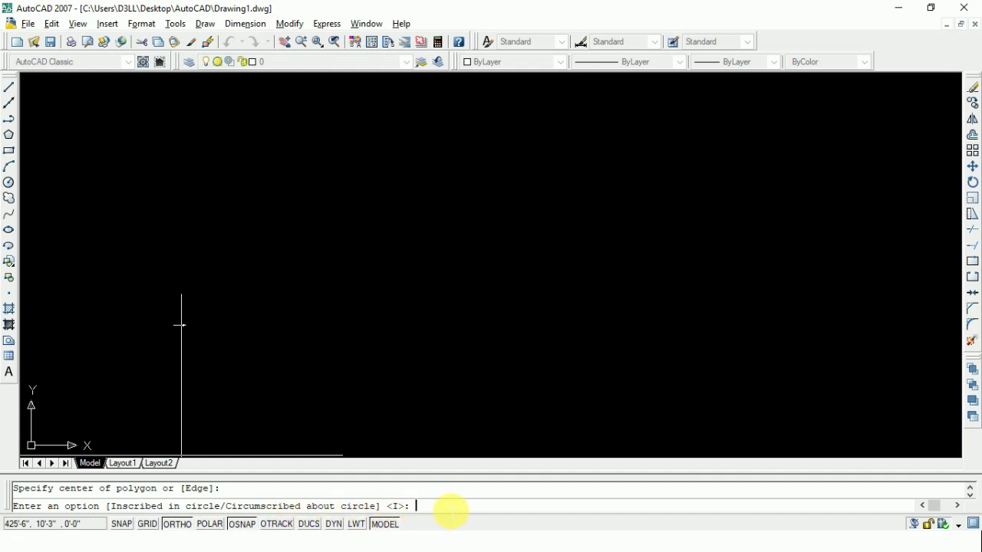
text(c)
Step: Complete the five-sided polygon circumscribed about a circle with radius 14, then centre it in view
key(Return)
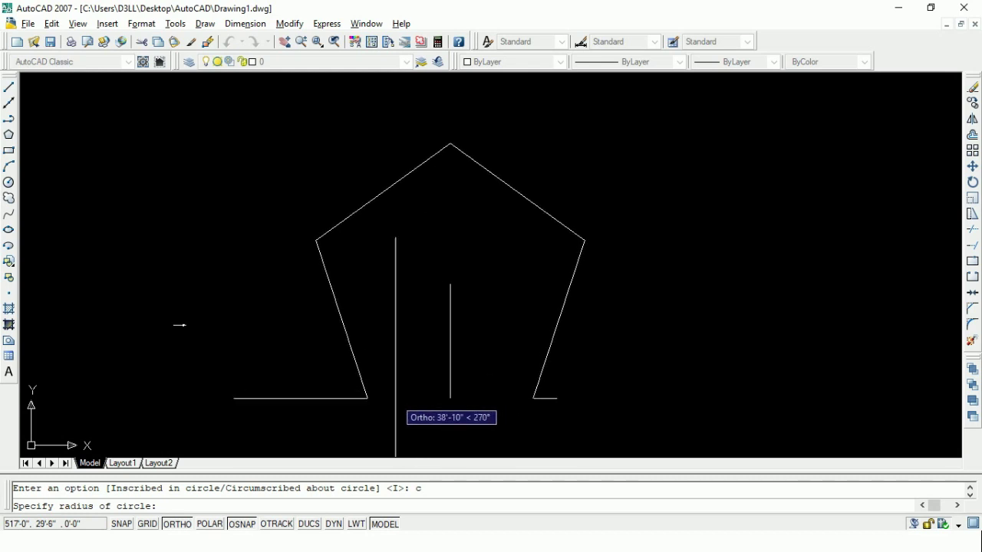
scroll(230, 430, up, 3)
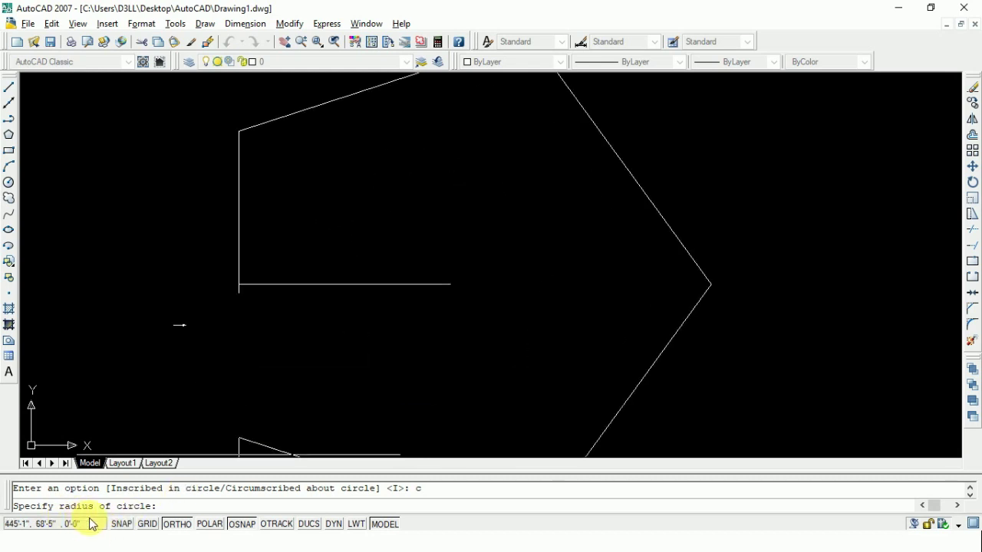
scroll(419, 313, down, 5)
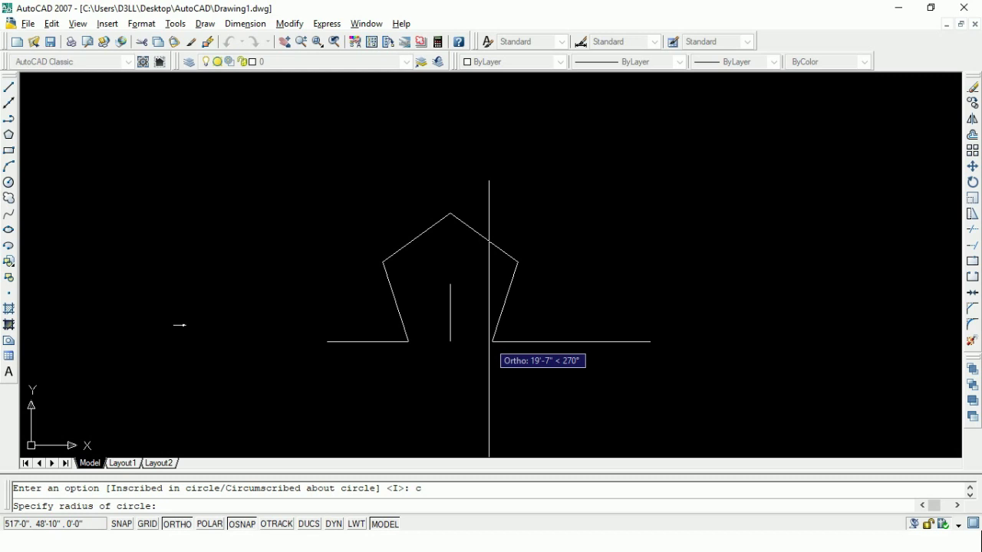
text(14)
key(Return)
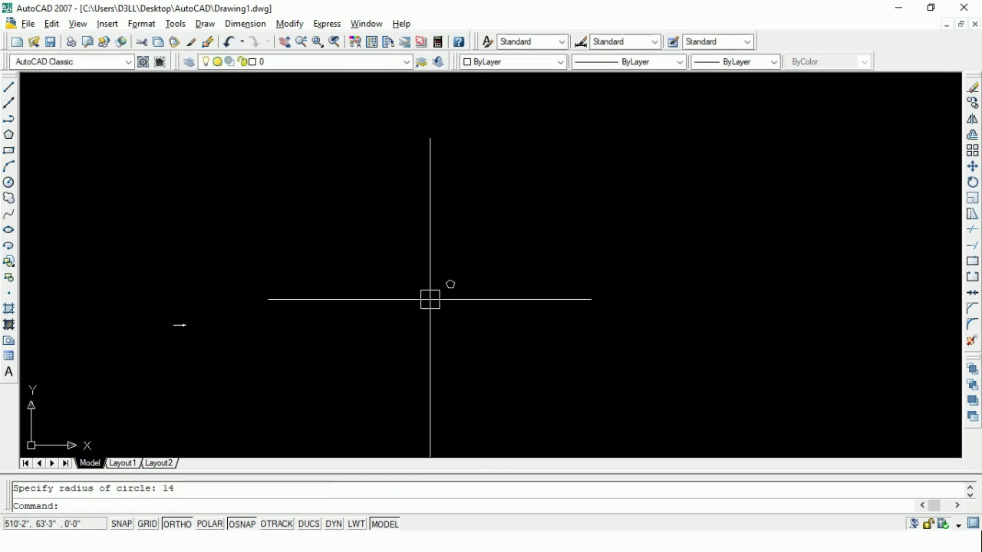
scroll(494, 263, down, 3)
scroll(499, 261, up, 4)
middle_drag(454, 246, 399, 303)
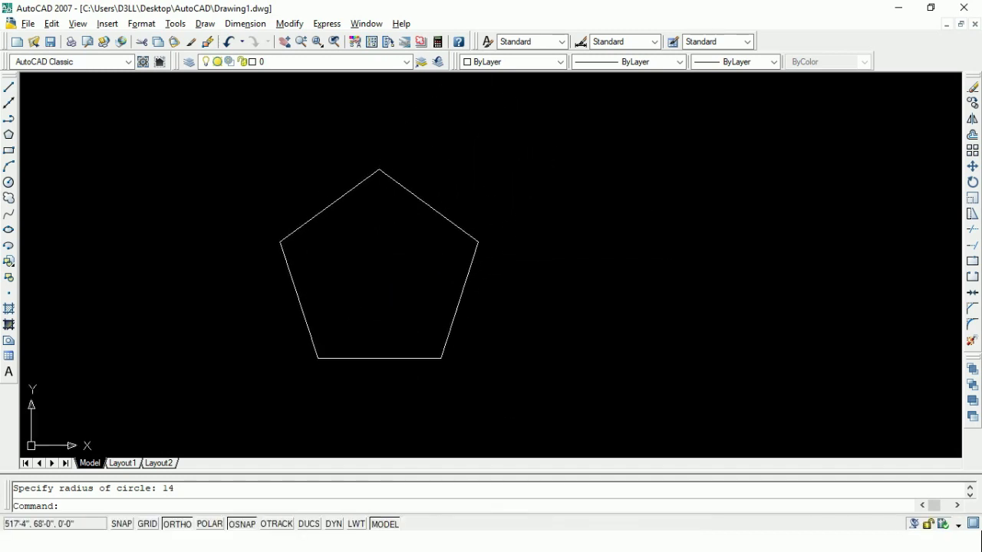
scroll(396, 295, up, 1)
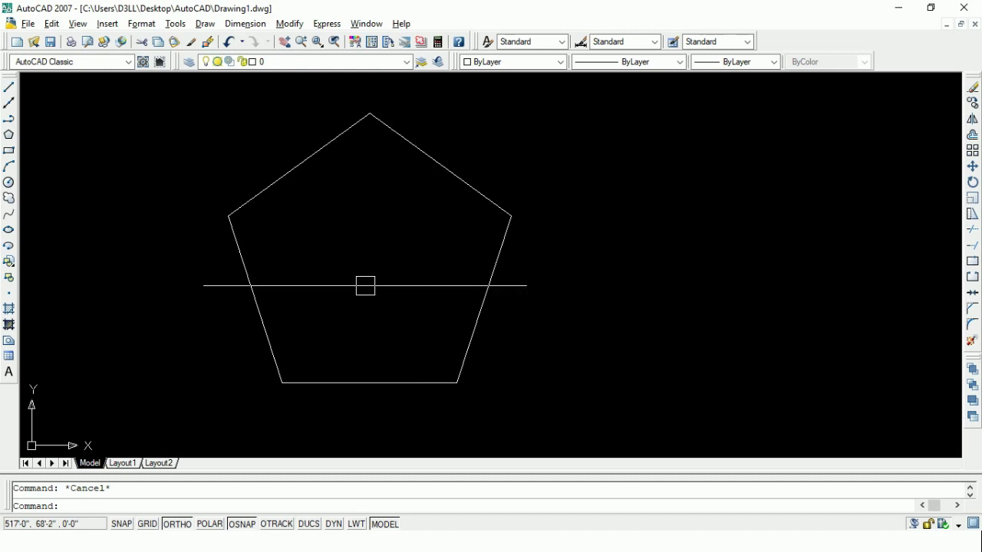
scroll(521, 302, down, 4)
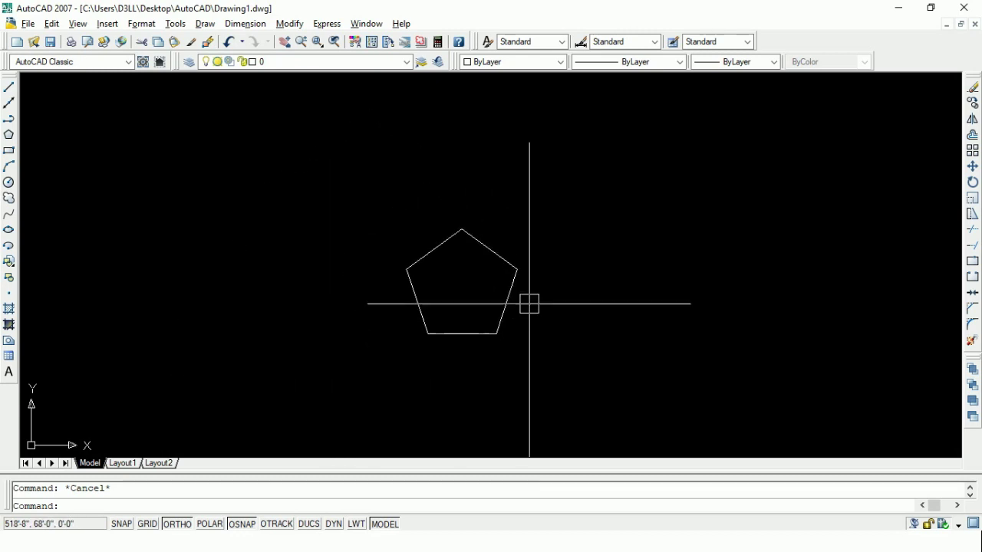
middle_drag(529, 302, 349, 321)
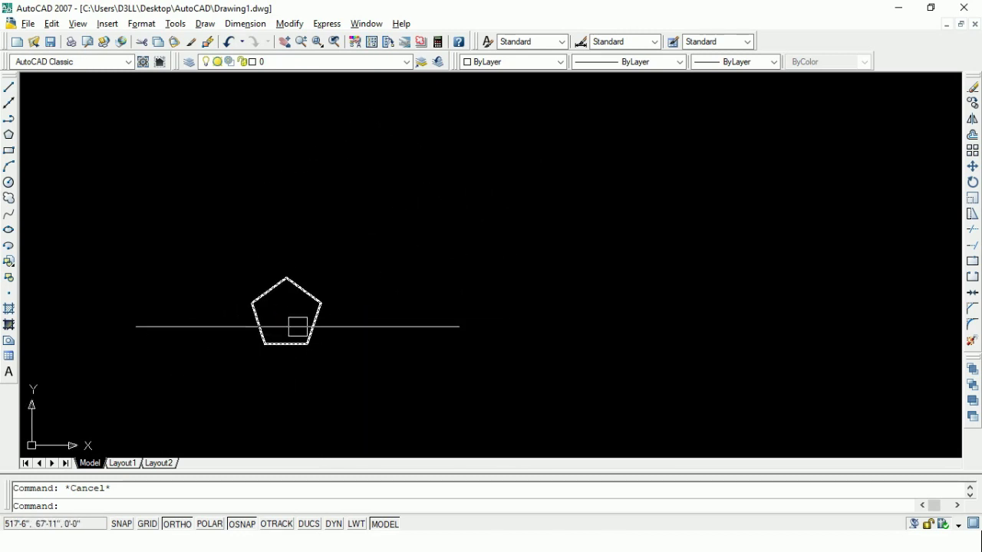
scroll(299, 327, up, 3)
scroll(285, 274, up, 2)
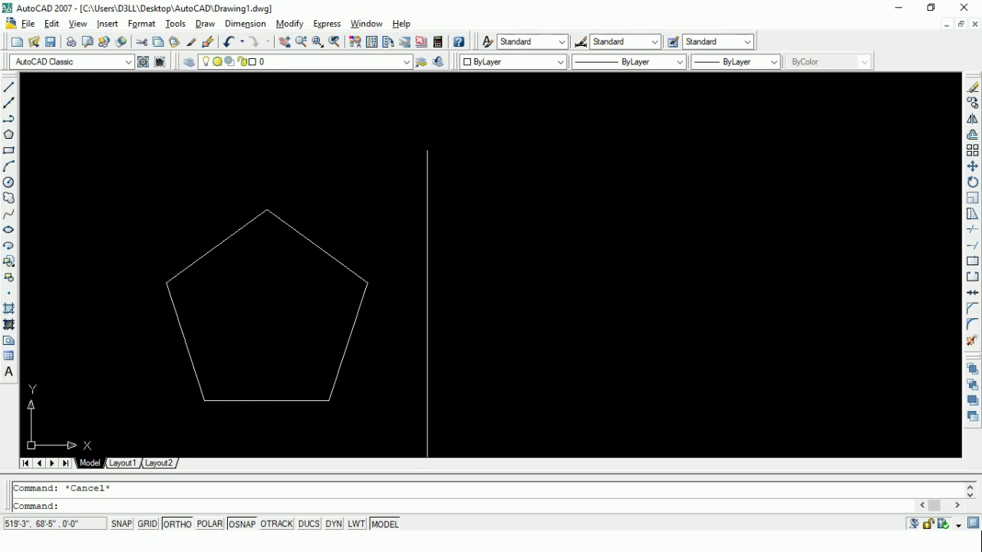
Step: Draw a rectangle beside the pentagon from two picked corners
middle_drag(489, 320, 289, 333)
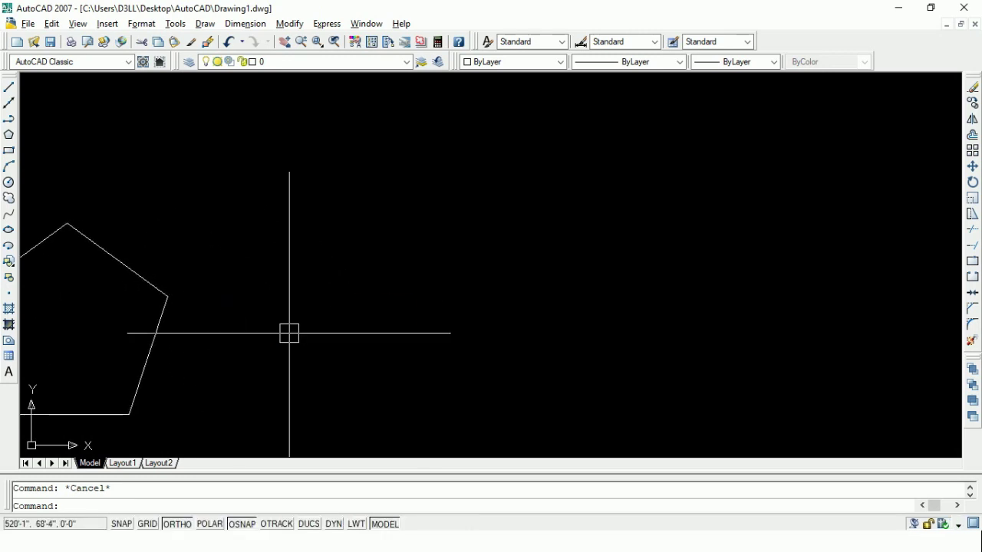
key(Return)
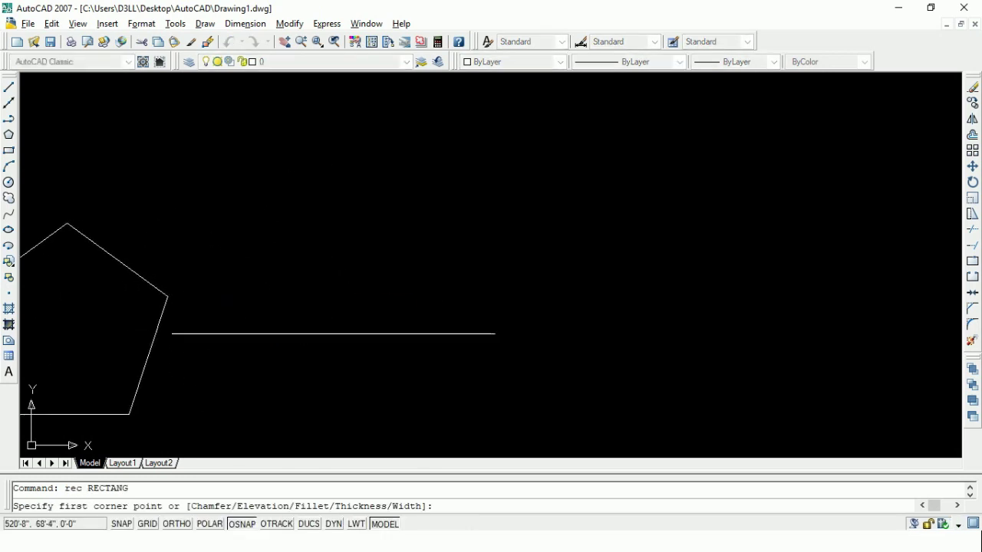
click(365, 344)
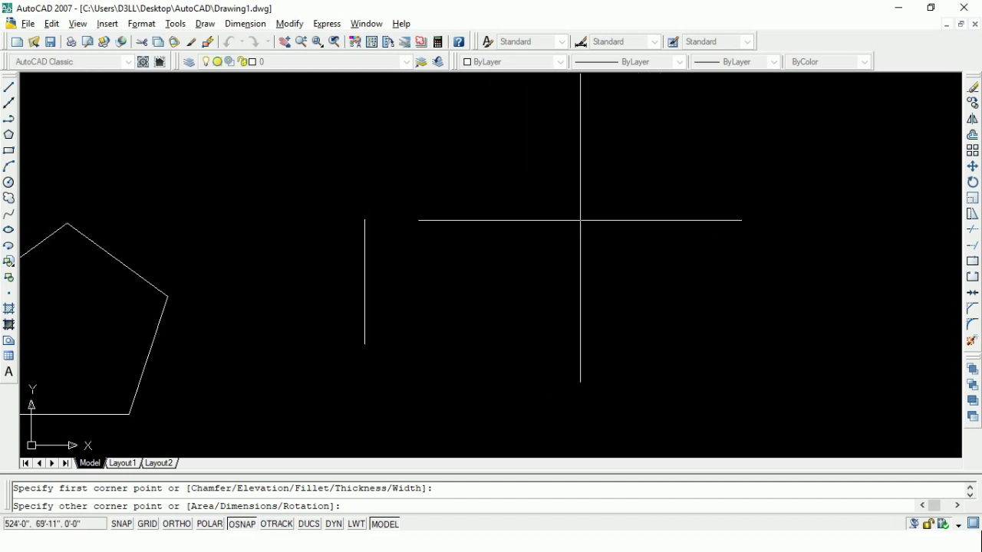
click(504, 224)
middle_drag(547, 278, 273, 326)
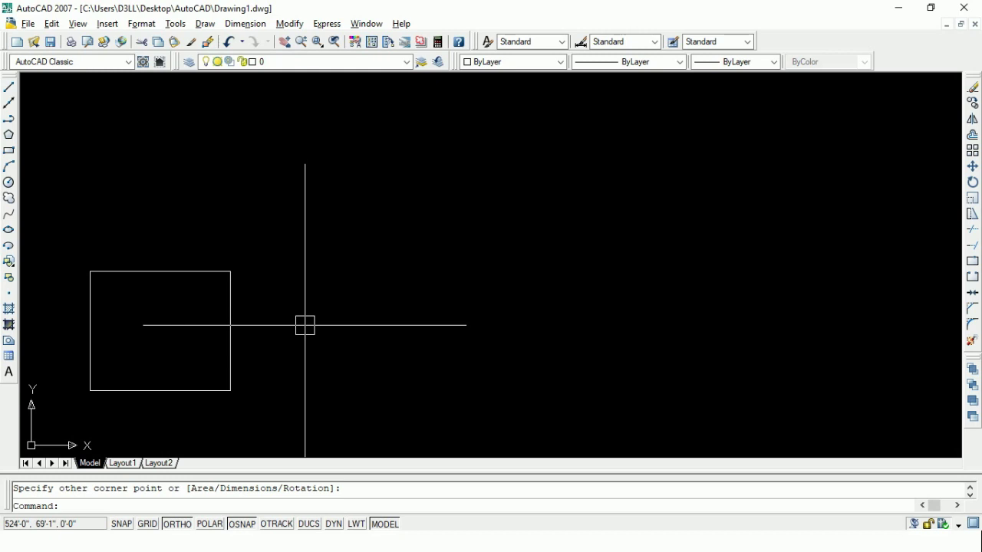
text(c)
key(Return)
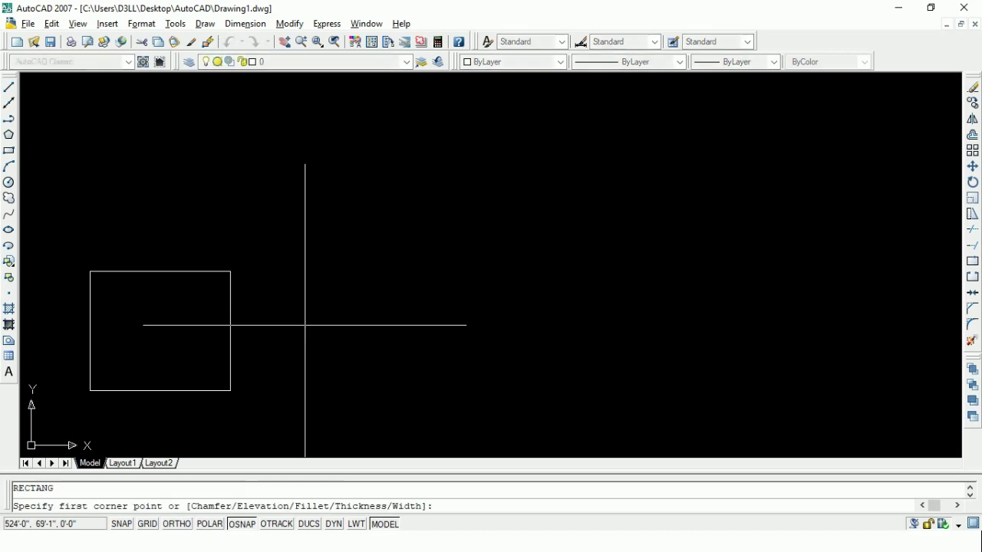
click(376, 362)
text(@20,4)
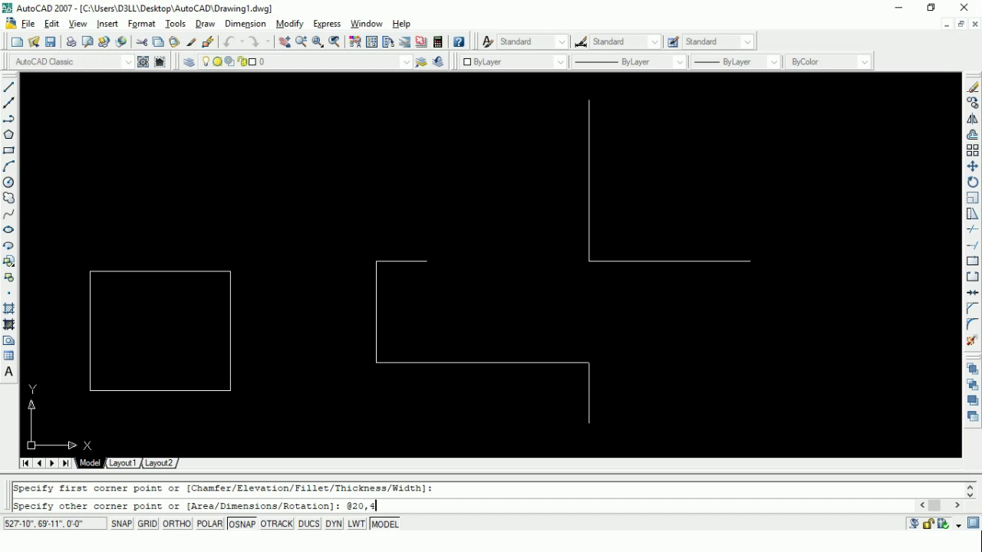
text(0)
key(Return)
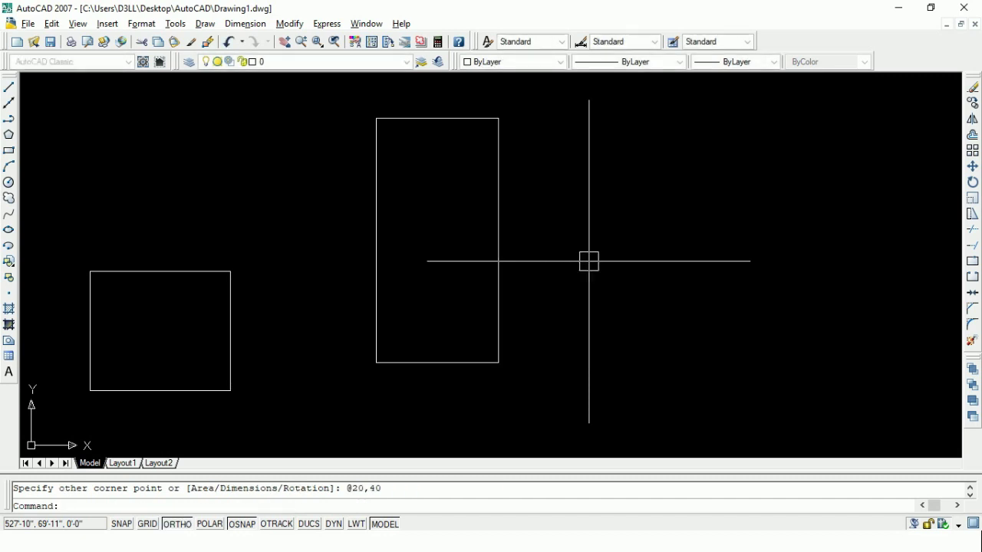
middle_drag(486, 288, 281, 329)
Step: Draw a rectangle with corner 12,12, which comes out hugely oversized
key(Escape)
text(rec)
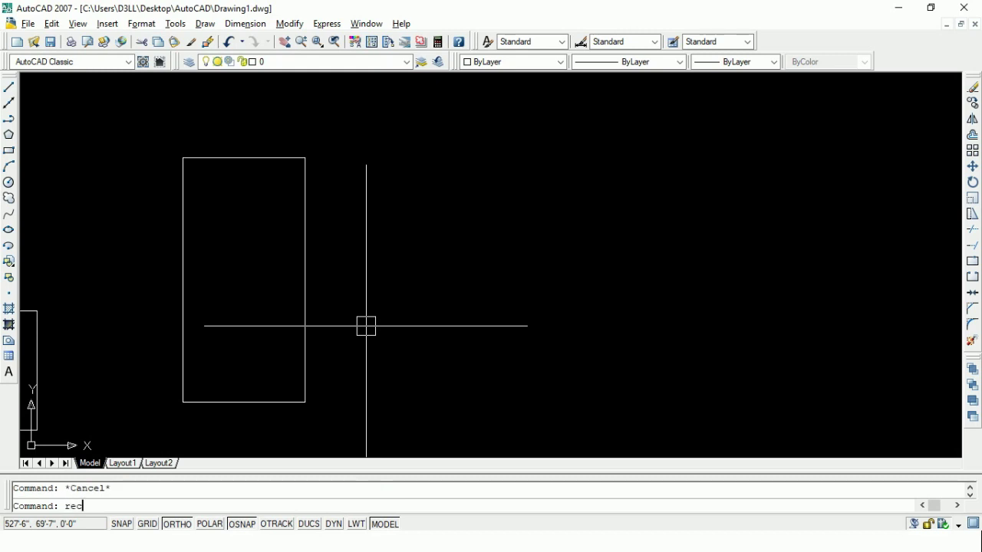
key(Return)
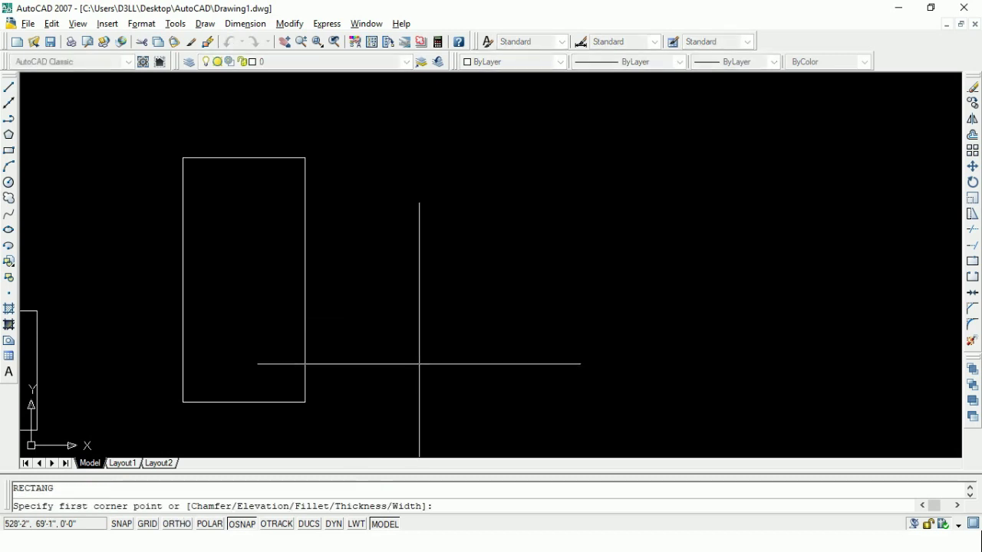
click(432, 363)
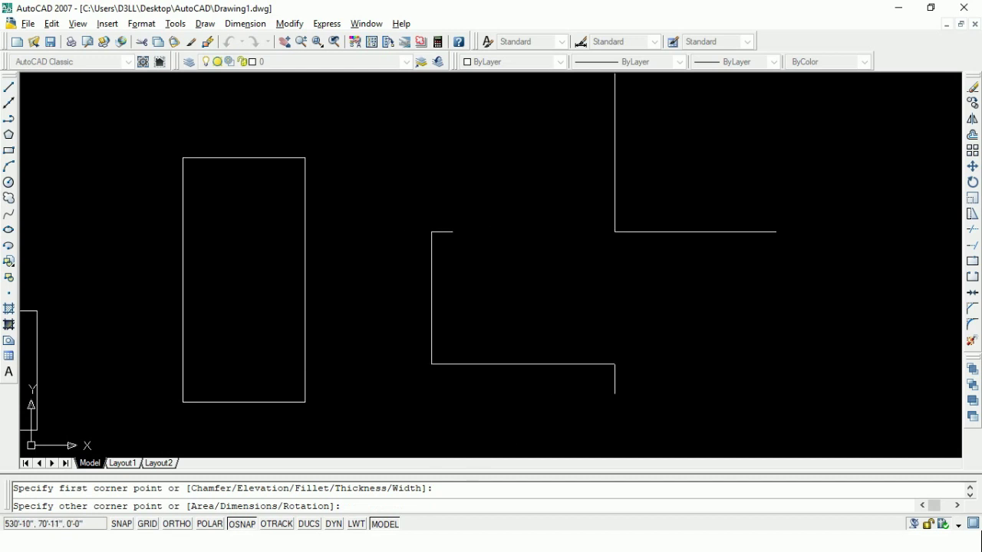
text(12,12)
key(Return)
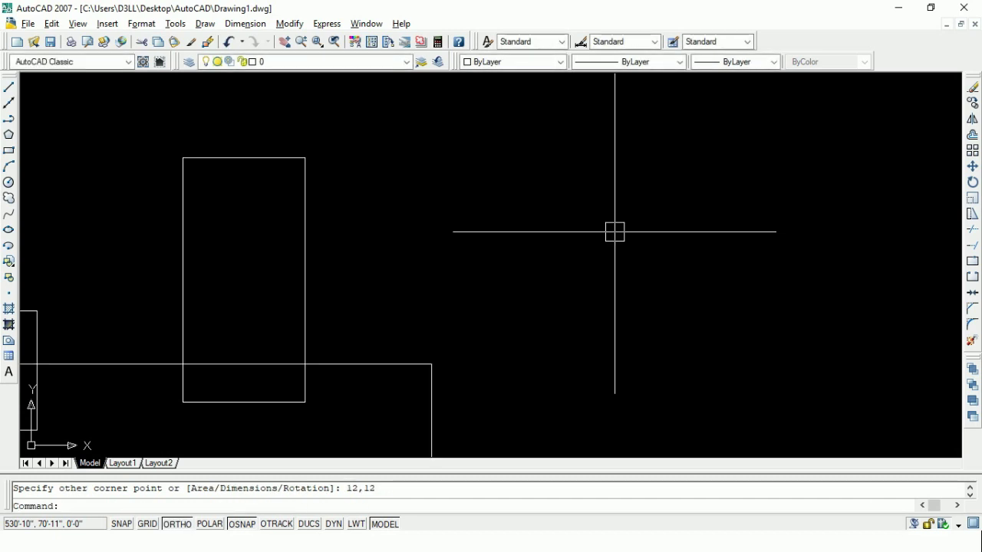
Step: Locate the oversized rectangle and delete it with a crossing selection
scroll(555, 279, down, 5)
scroll(537, 277, down, 3)
mouse_move(548, 314)
middle_down()
mouse_move(568, 251)
mouse_move(615, 263)
middle_up()
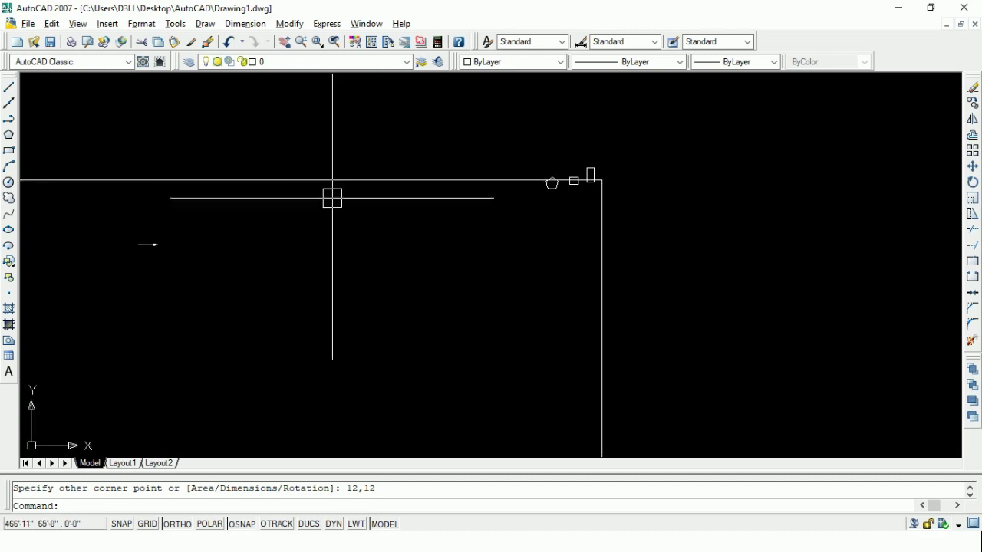
middle_drag(358, 232, 742, 160)
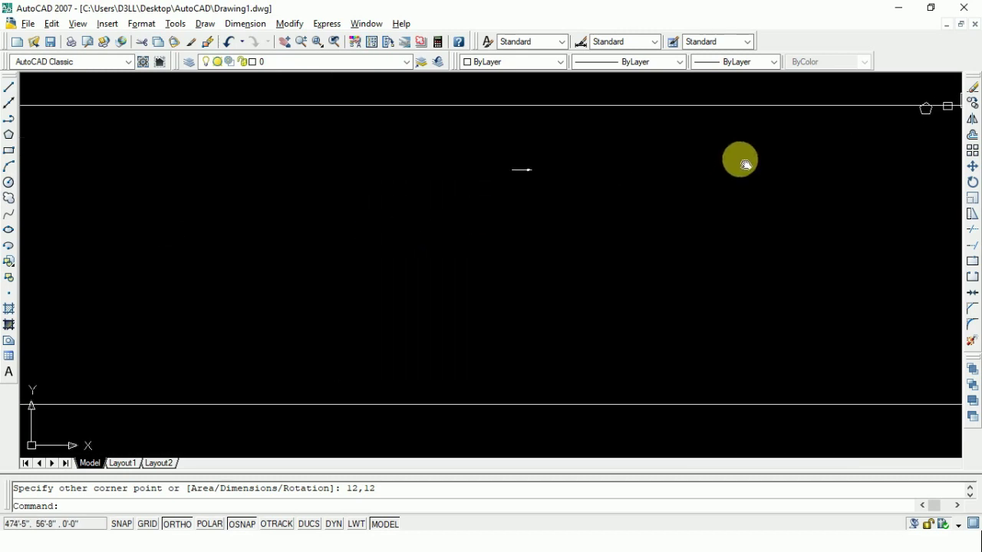
scroll(695, 185, down, 2)
mouse_move(463, 230)
middle_down()
mouse_move(705, 269)
mouse_move(884, 241)
middle_up()
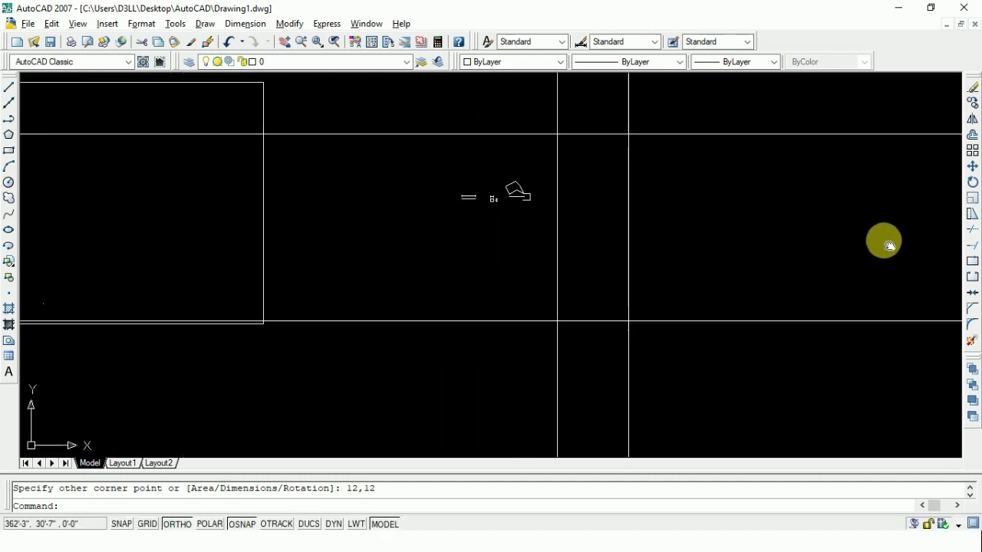
mouse_move(534, 236)
middle_down()
mouse_move(442, 268)
mouse_move(194, 299)
middle_up()
middle_drag(642, 287, 533, 333)
middle_drag(621, 235, 708, 177)
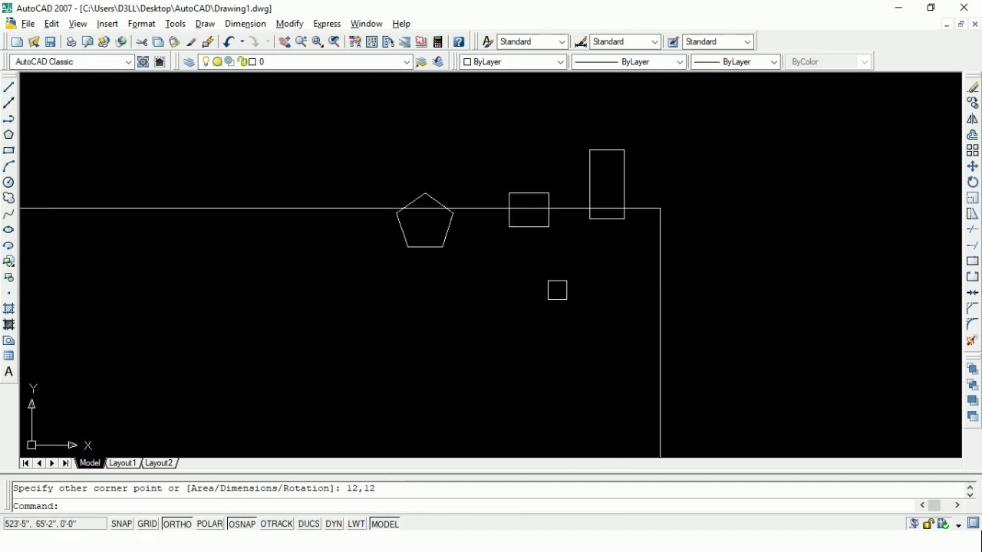
scroll(677, 245, up, 4)
scroll(653, 226, up, 4)
click(609, 272)
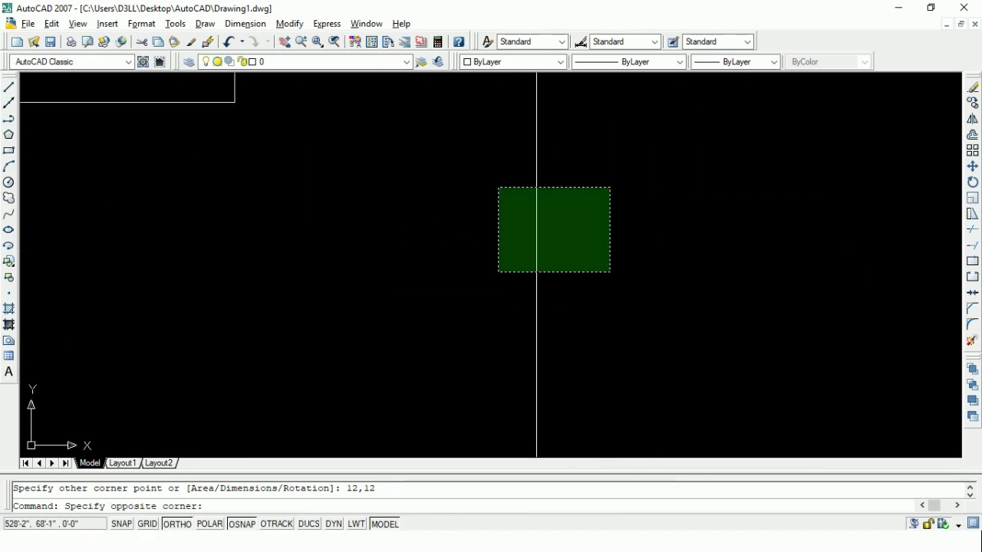
click(498, 186)
key(Delete)
scroll(539, 200, down, 2)
middle_drag(539, 200, 430, 329)
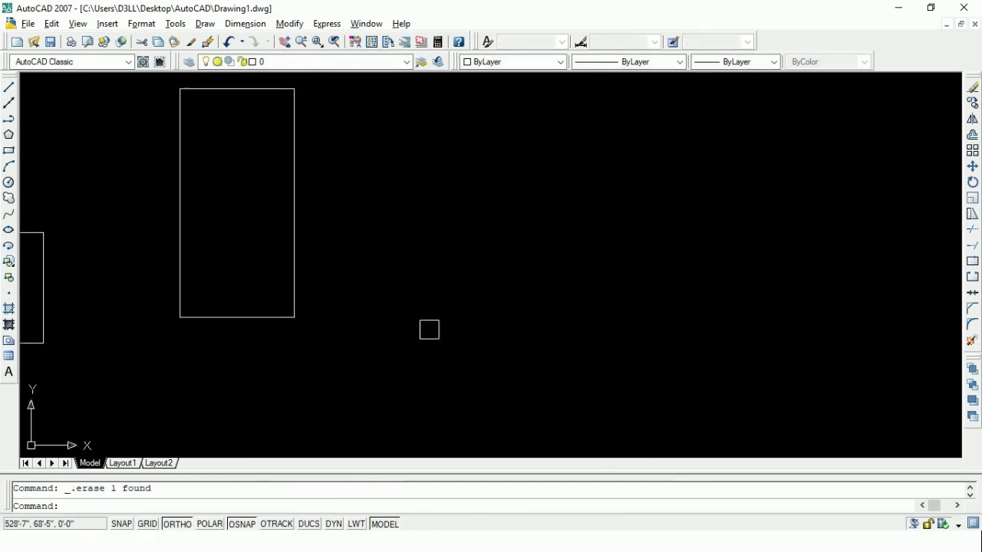
key(Escape)
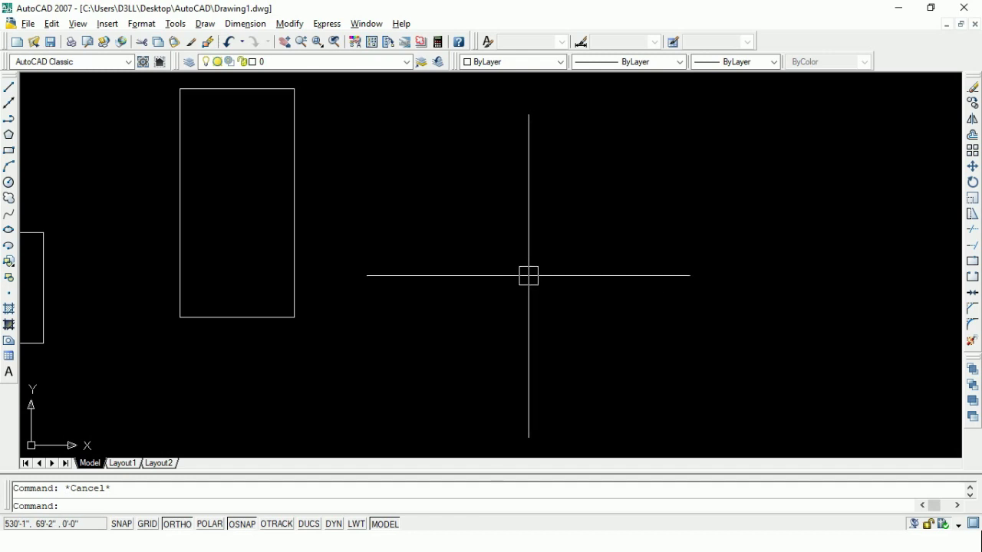
text(rec)
key(Return)
click(462, 358)
text(@12,12)
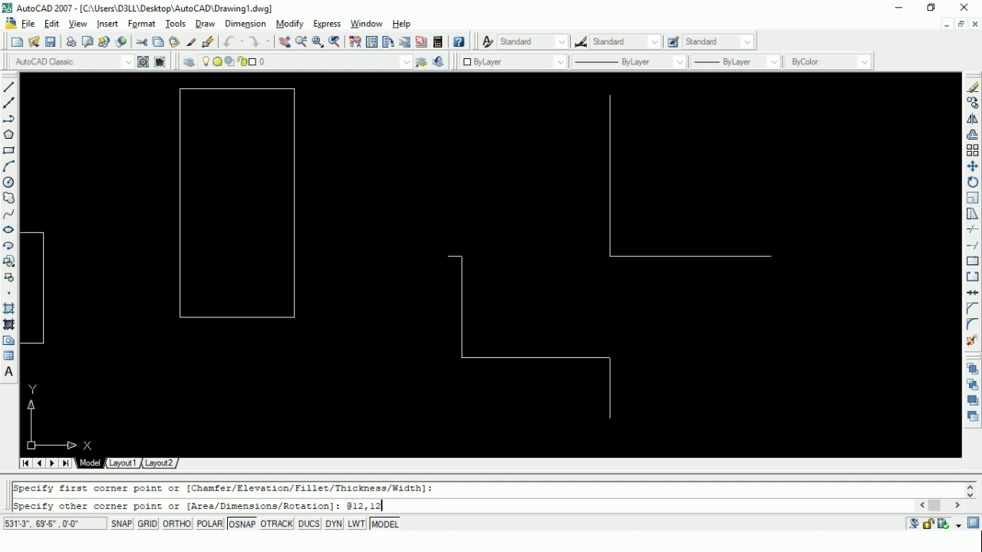
key(Return)
scroll(546, 323, up, 3)
middle_drag(445, 330, 377, 316)
scroll(521, 292, down, 4)
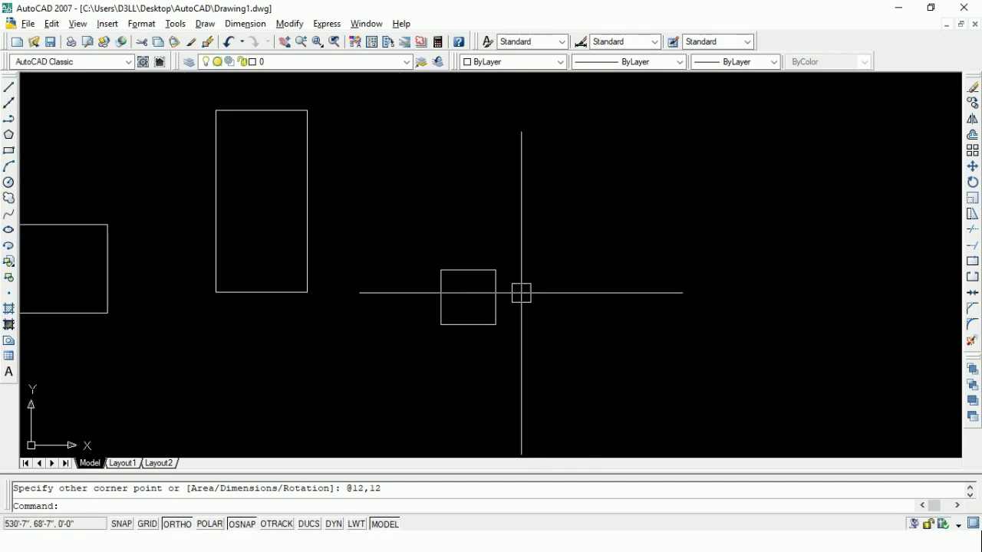
key(Escape)
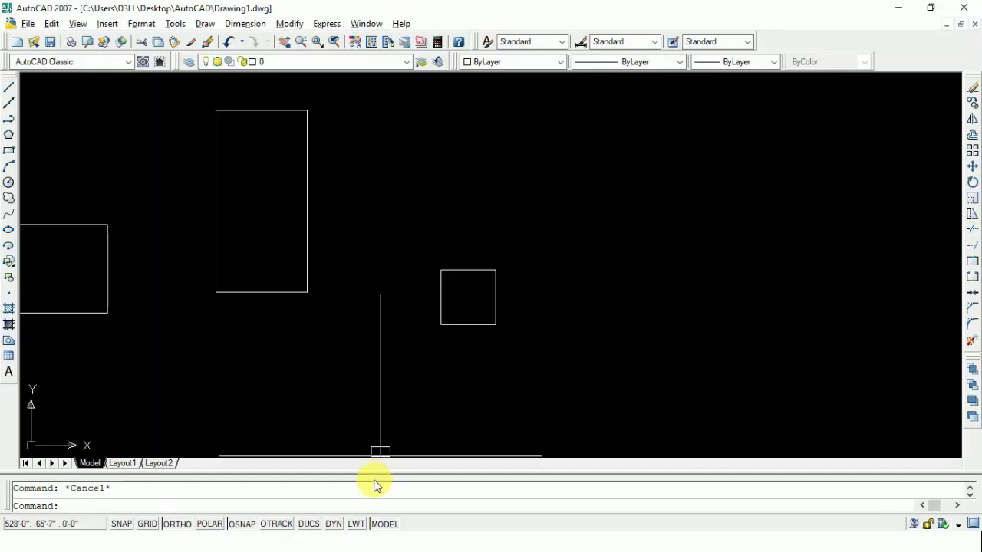
Step: Draw a small three-point arc in cleared space
text(c)
key(Return)
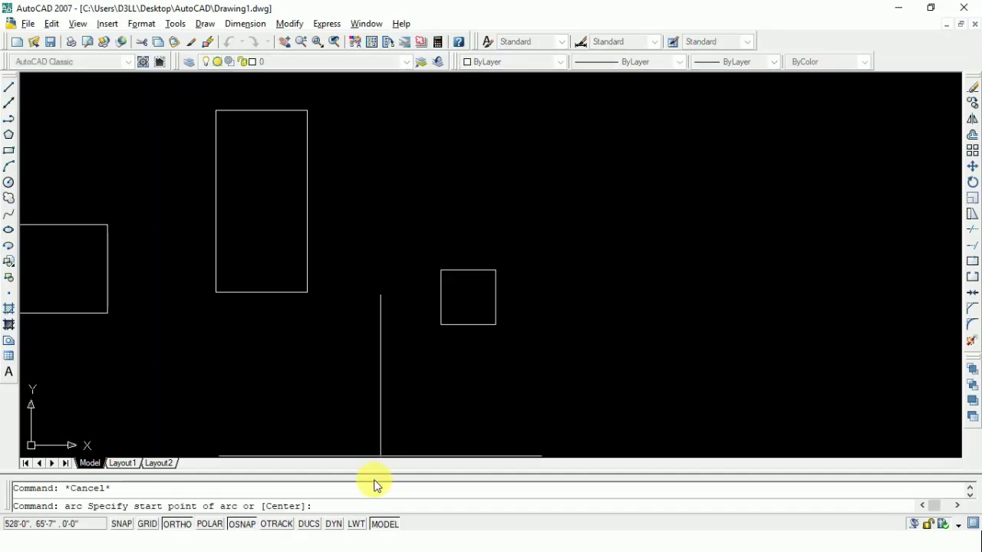
text(a)
key(Return)
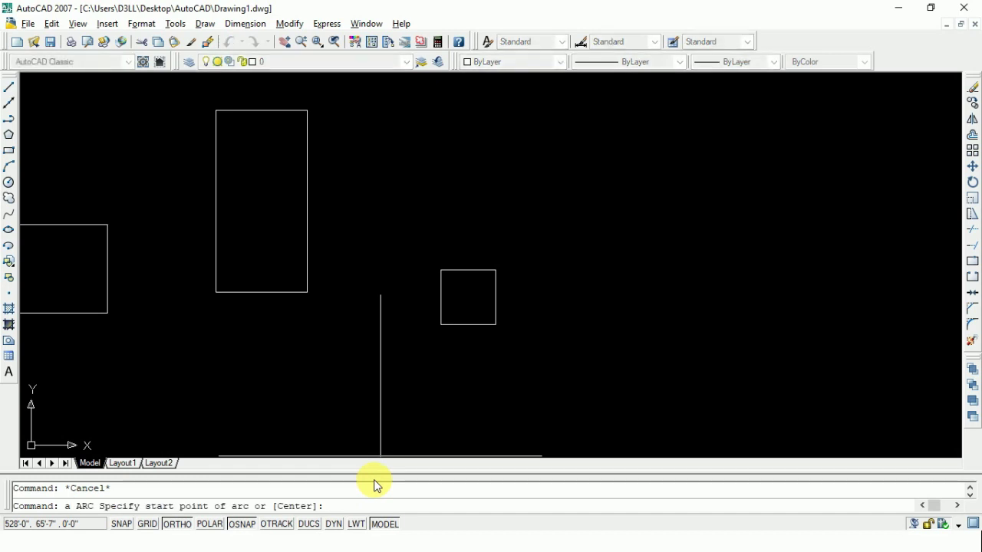
middle_drag(562, 370, 344, 401)
middle_drag(456, 360, 322, 376)
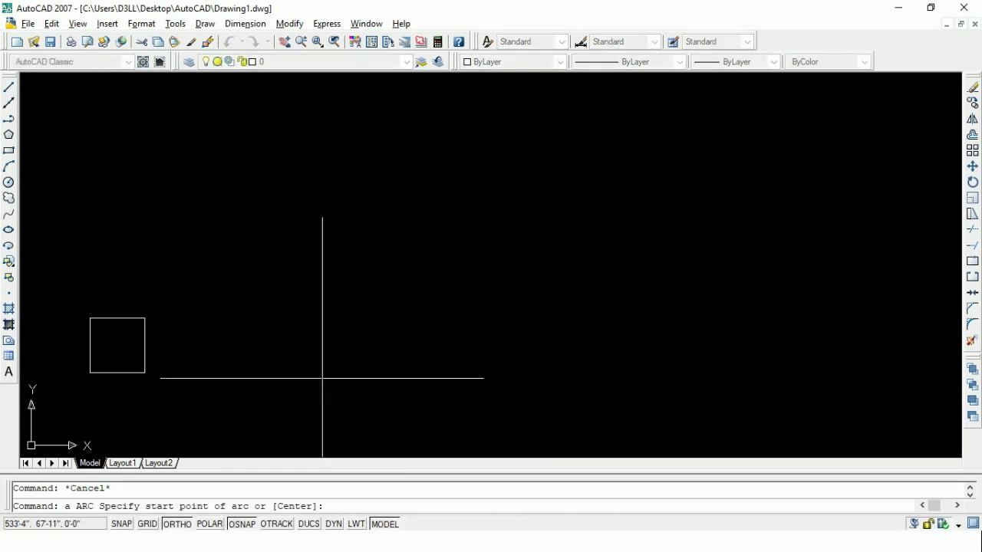
click(346, 354)
click(416, 324)
click(484, 348)
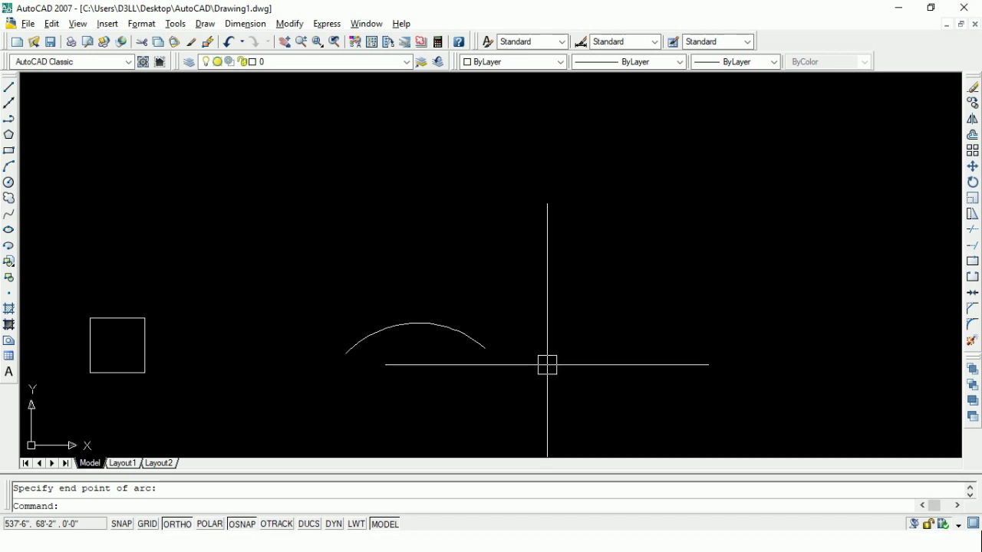
text(ARC)
Step: Draw a larger arc by centre, start and end points with Ortho off
key(Return)
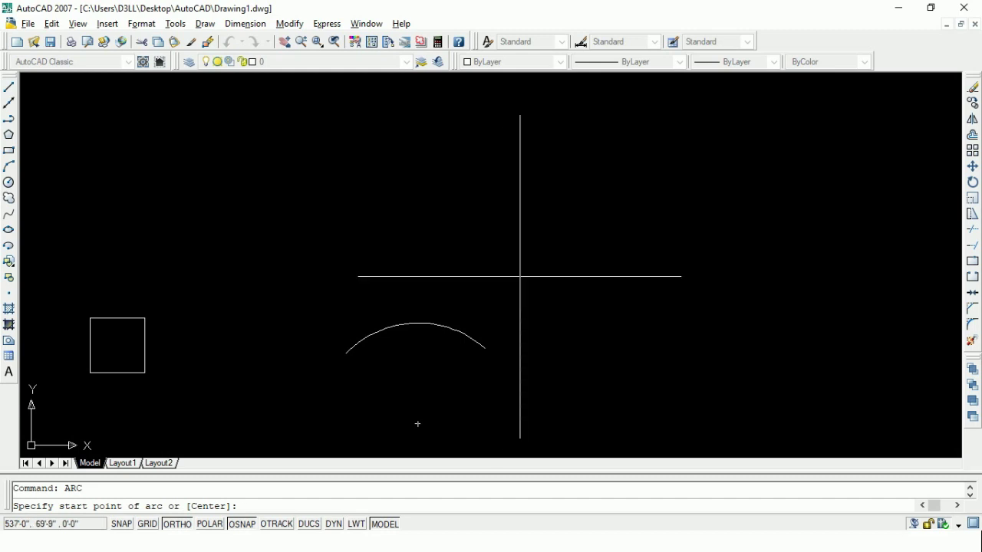
text(c)
key(Return)
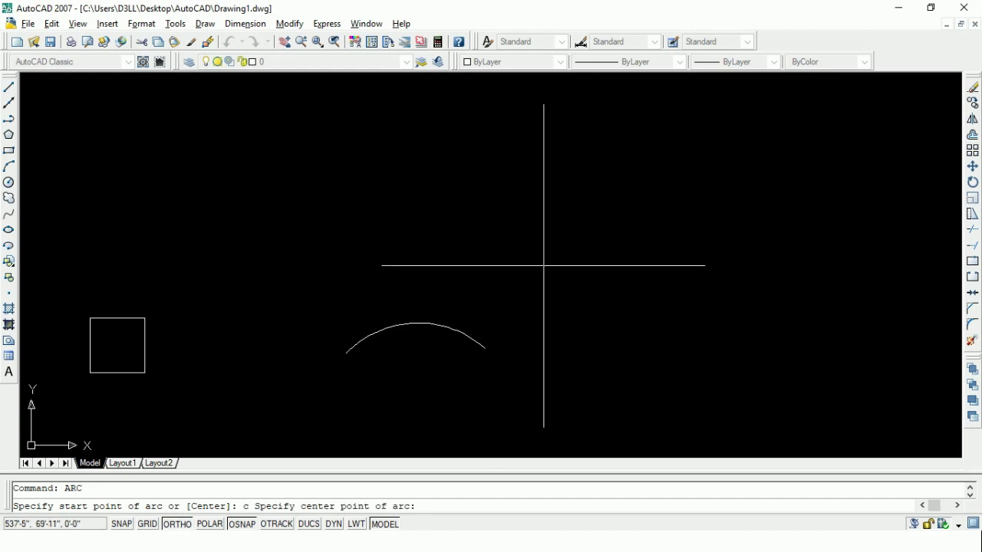
click(559, 252)
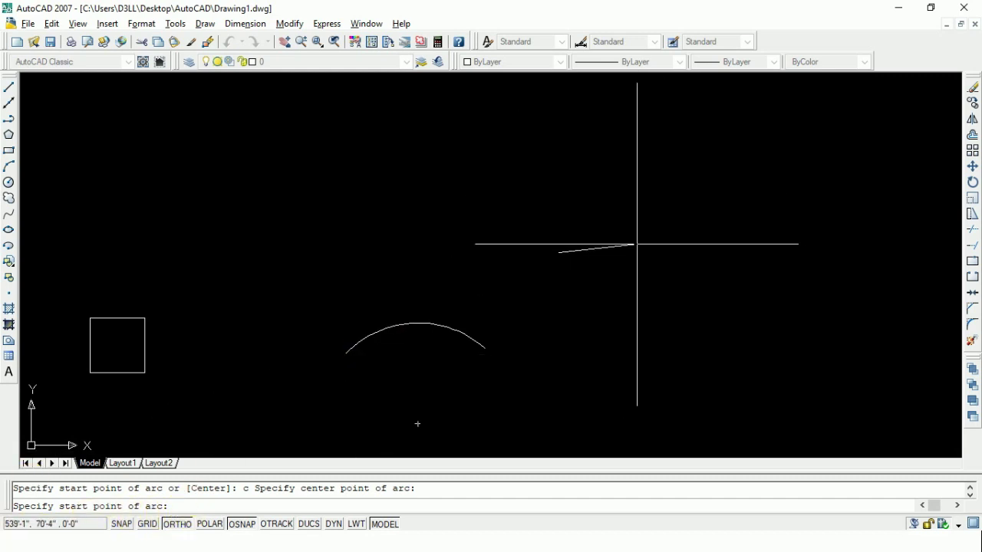
click(658, 247)
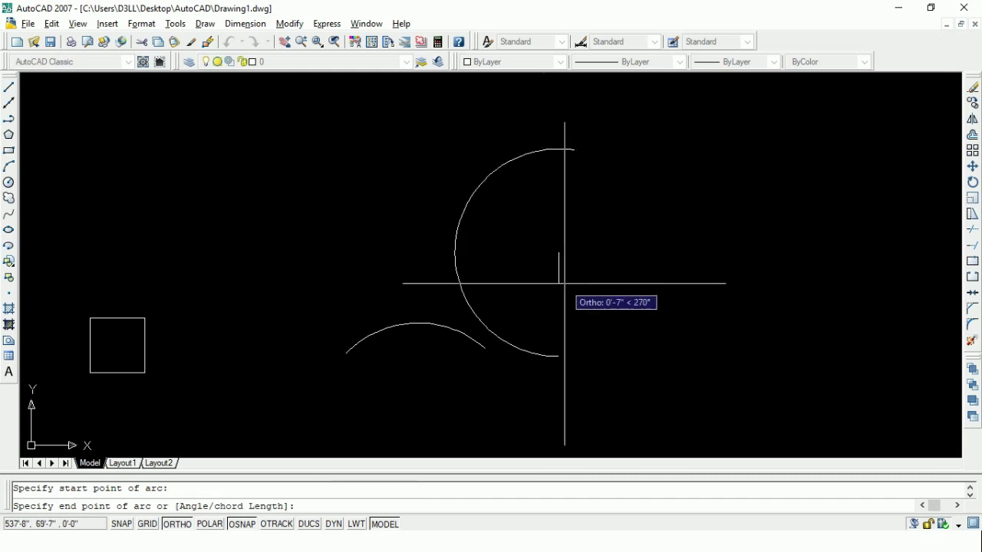
key(F8)
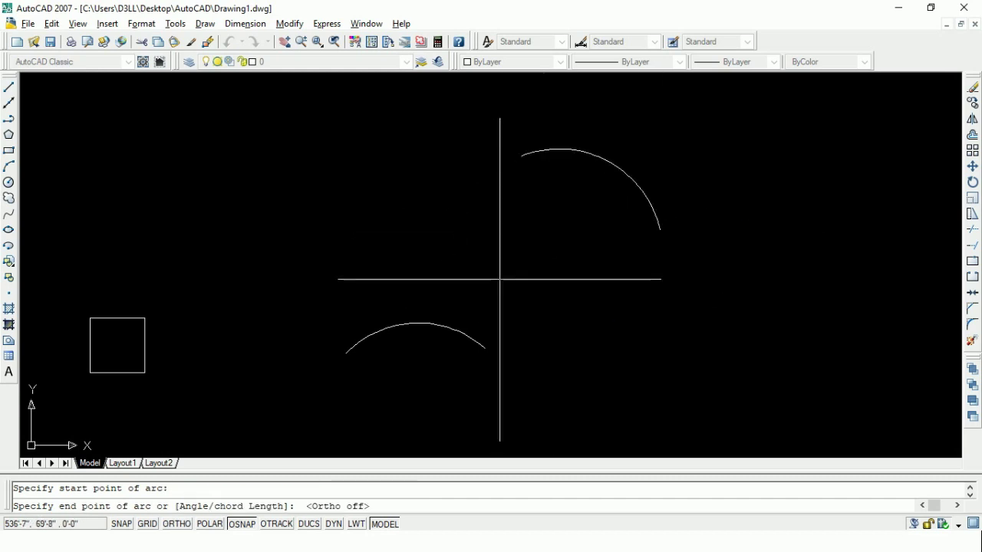
click(517, 298)
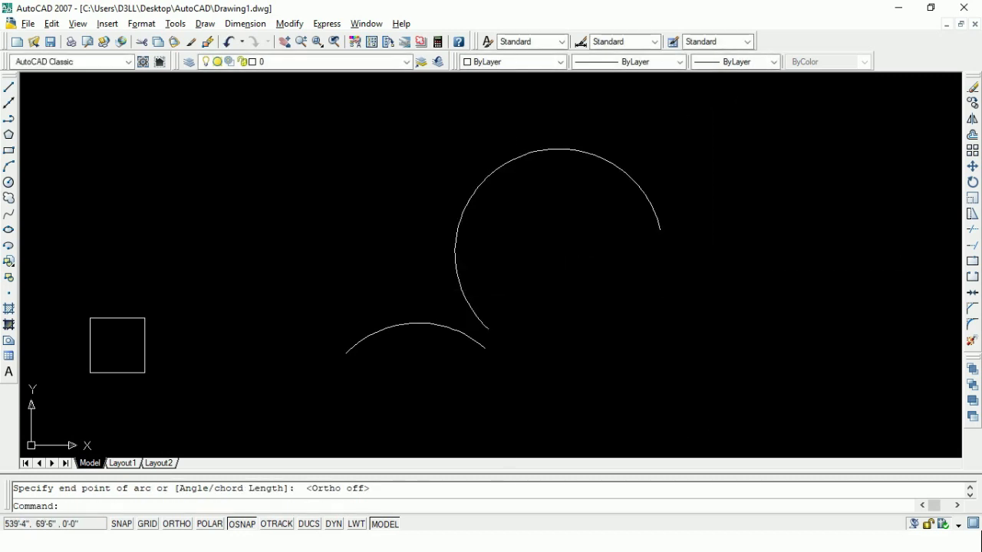
scroll(566, 305, down, 3)
middle_drag(566, 305, 361, 336)
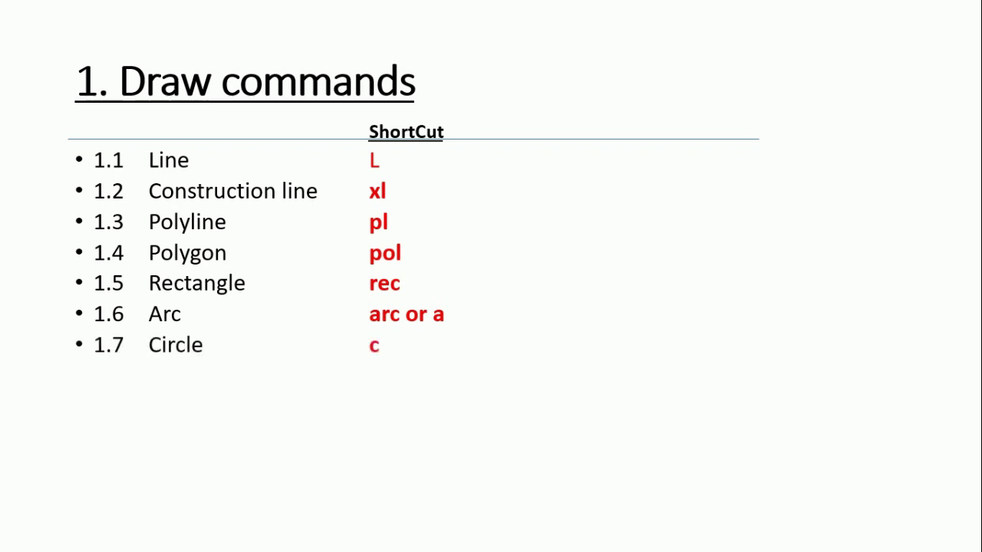
Step: Back in AutoCAD, draw a circle of radius 14
key(alt+Tab)
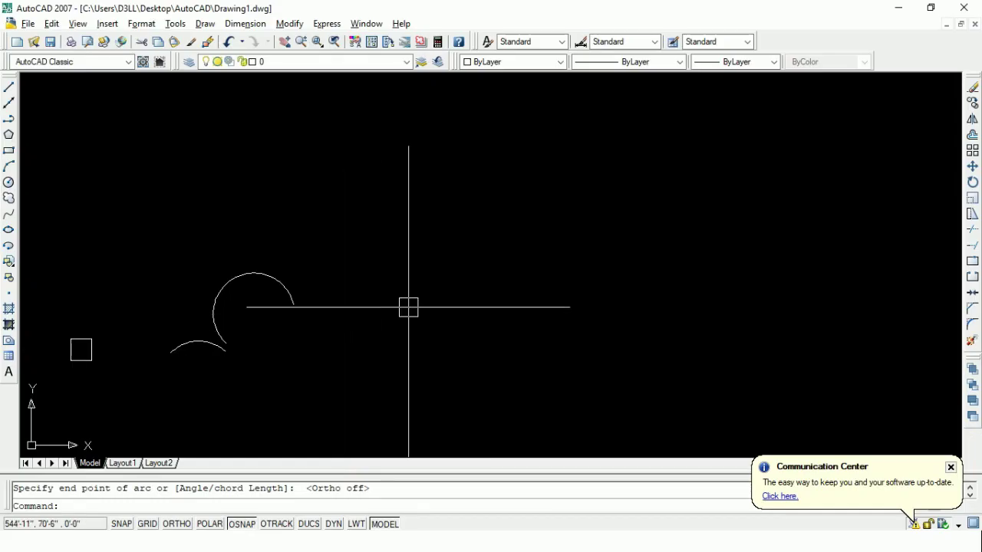
key(Escape)
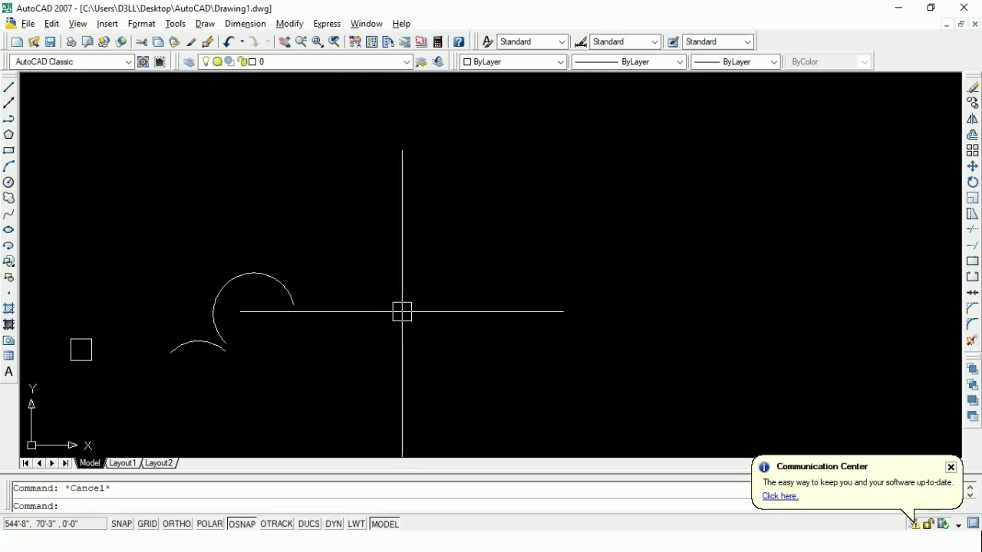
text(c)
key(Return)
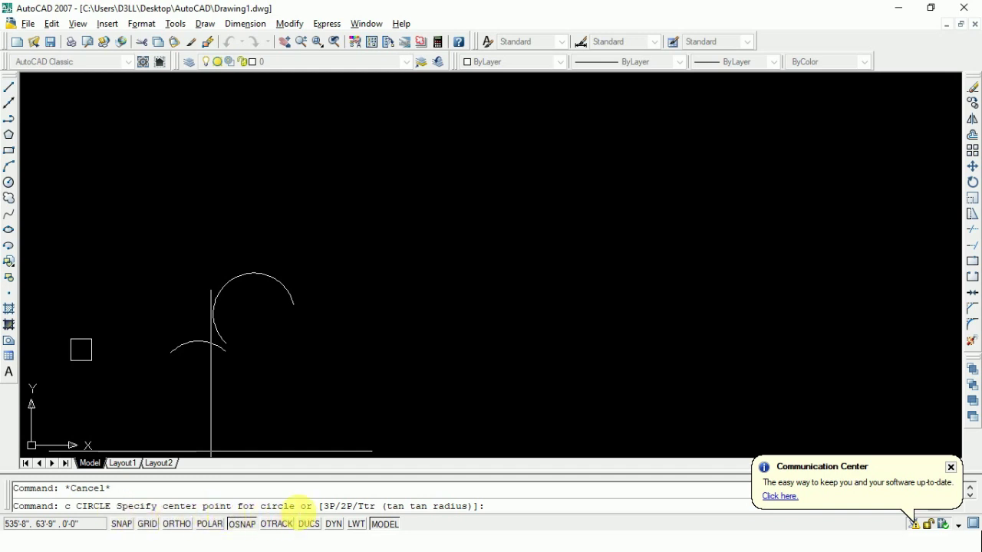
click(558, 292)
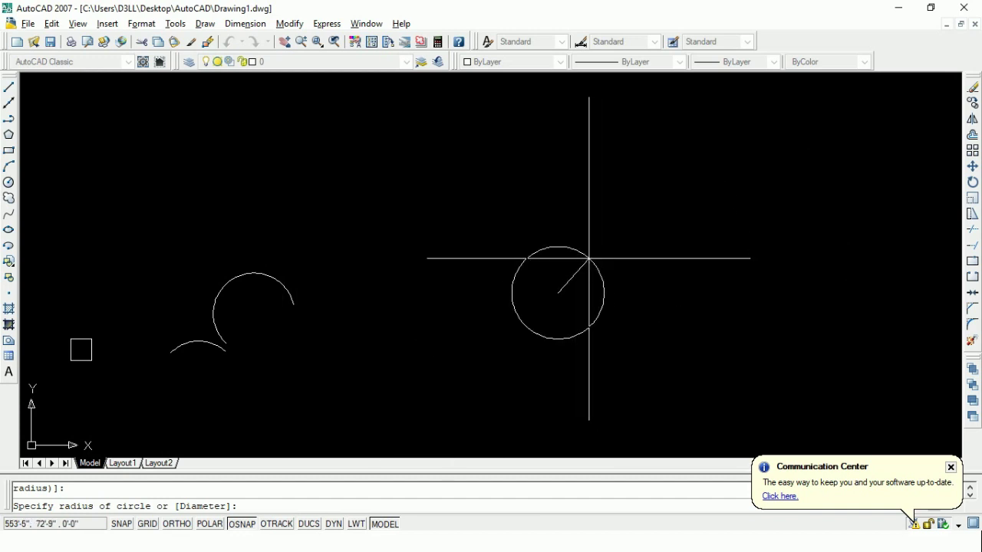
text(14)
key(Return)
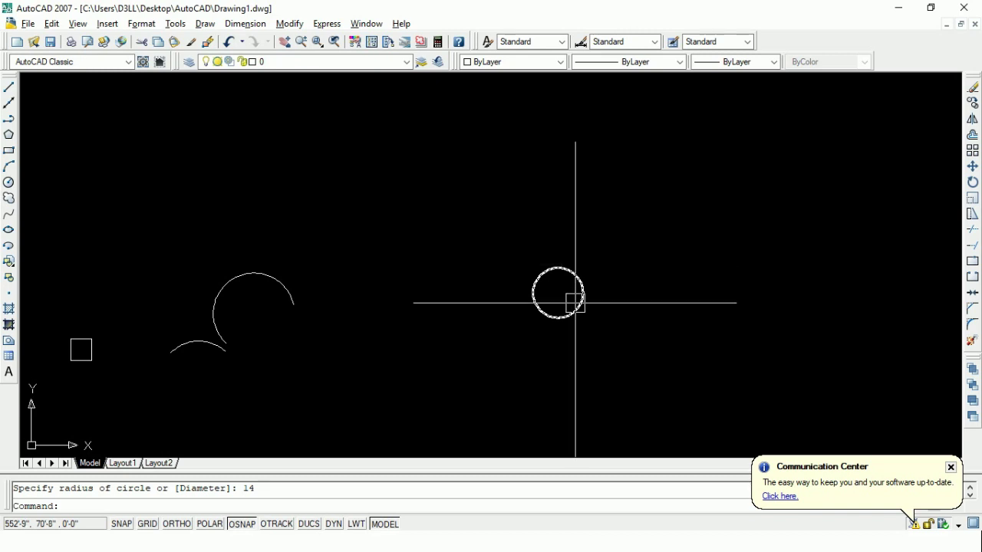
scroll(575, 300, up, 3)
mouse_move(548, 266)
middle_down()
mouse_move(476, 288)
mouse_move(287, 284)
middle_up()
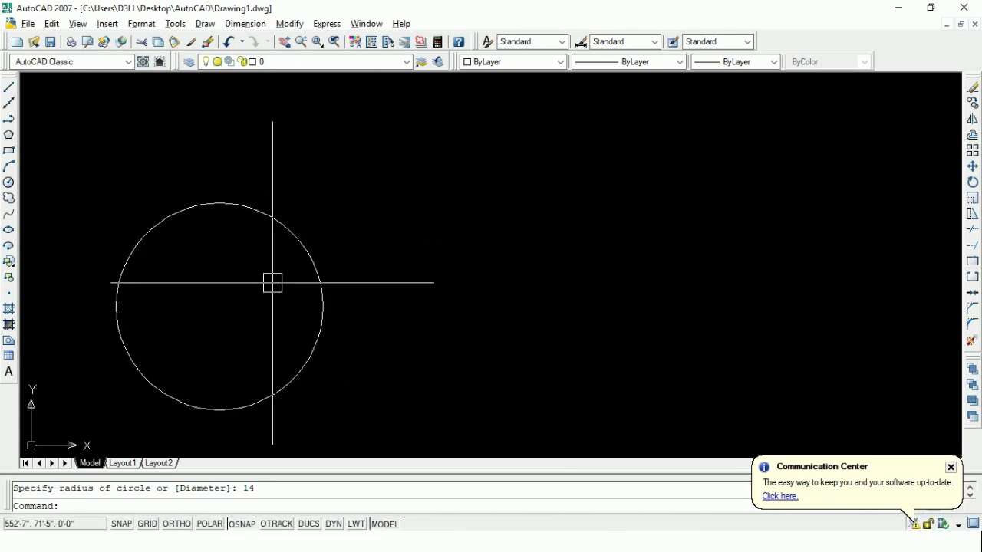
text(c)
Step: Draw a second circle to the right with diameter 28 and compare both sizes
key(Return)
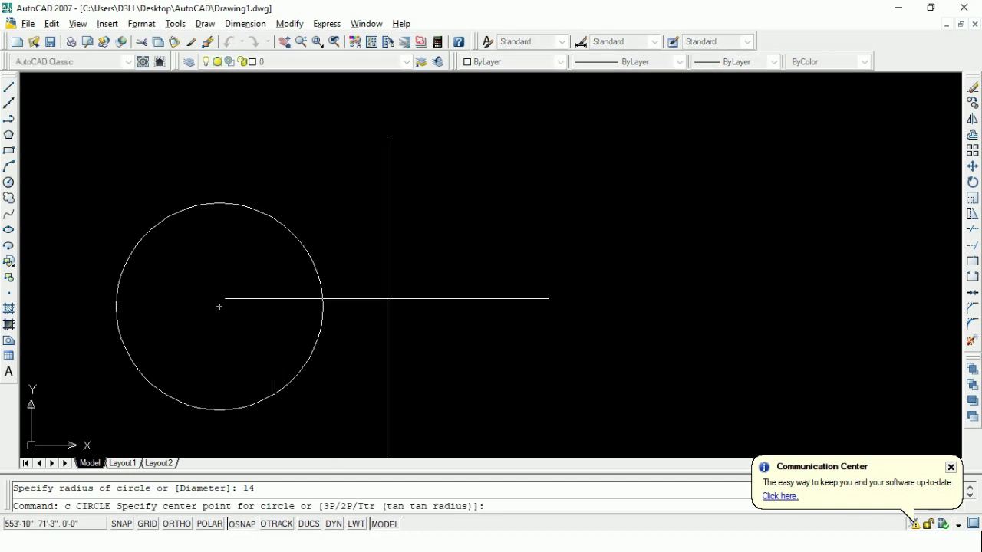
middle_drag(403, 319, 340, 311)
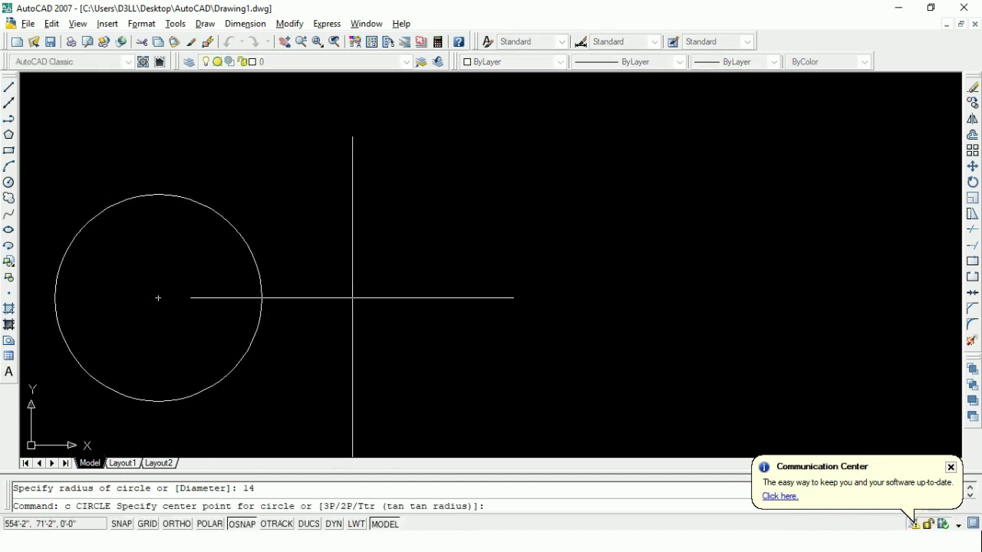
click(548, 310)
text(d)
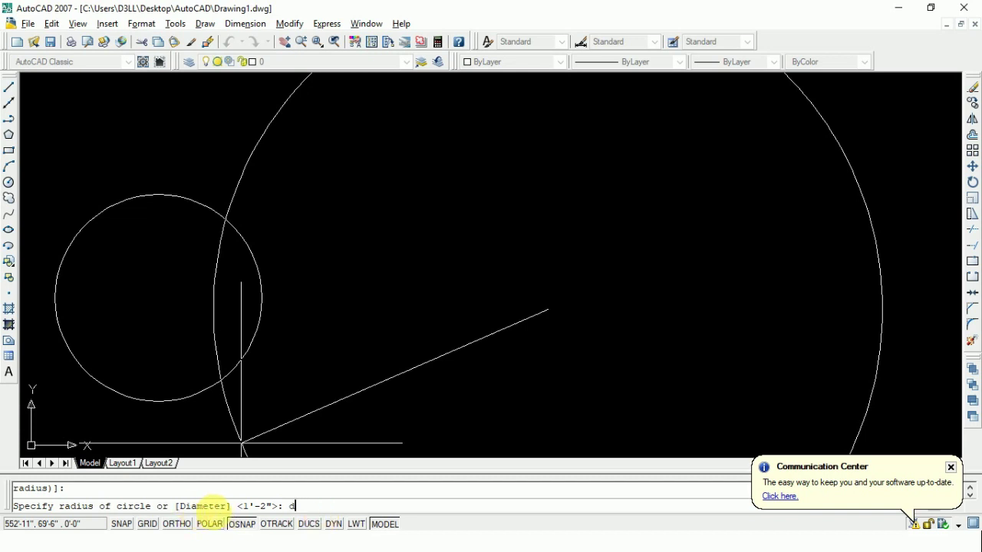
key(Return)
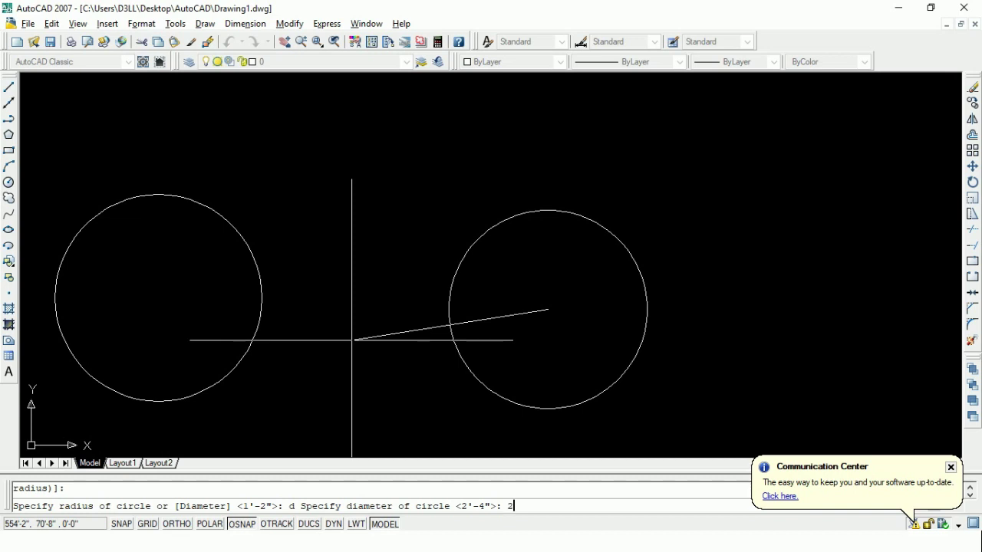
key(Return)
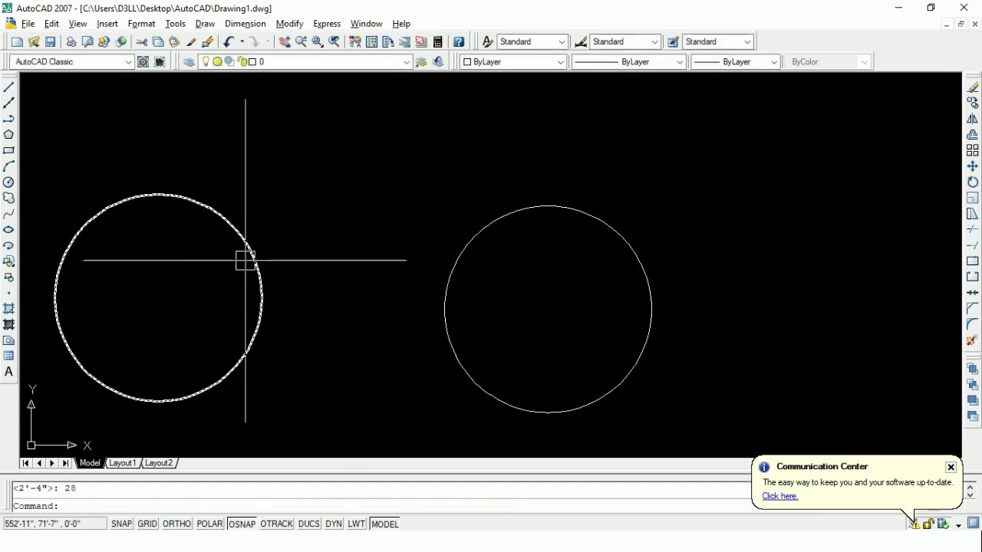
click(256, 260)
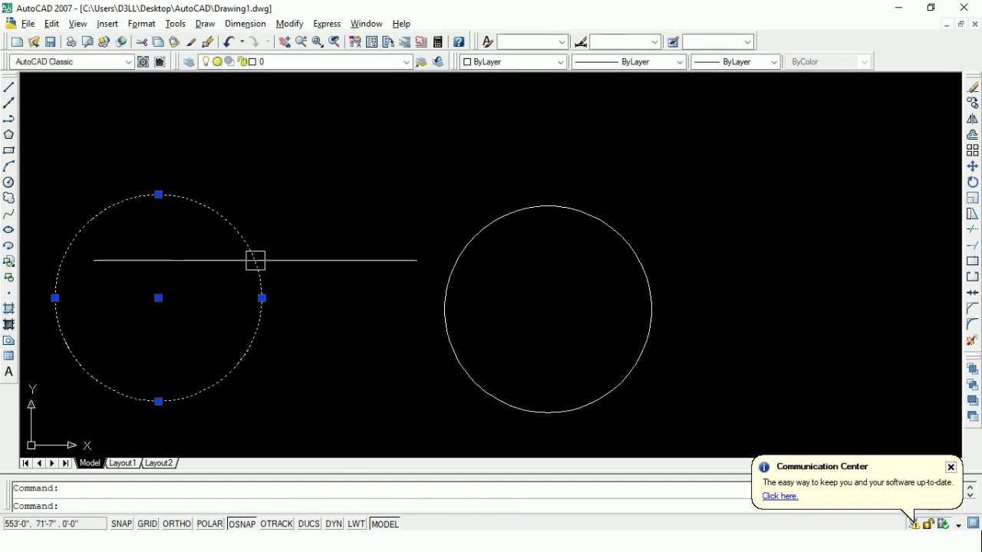
click(567, 206)
key(Escape)
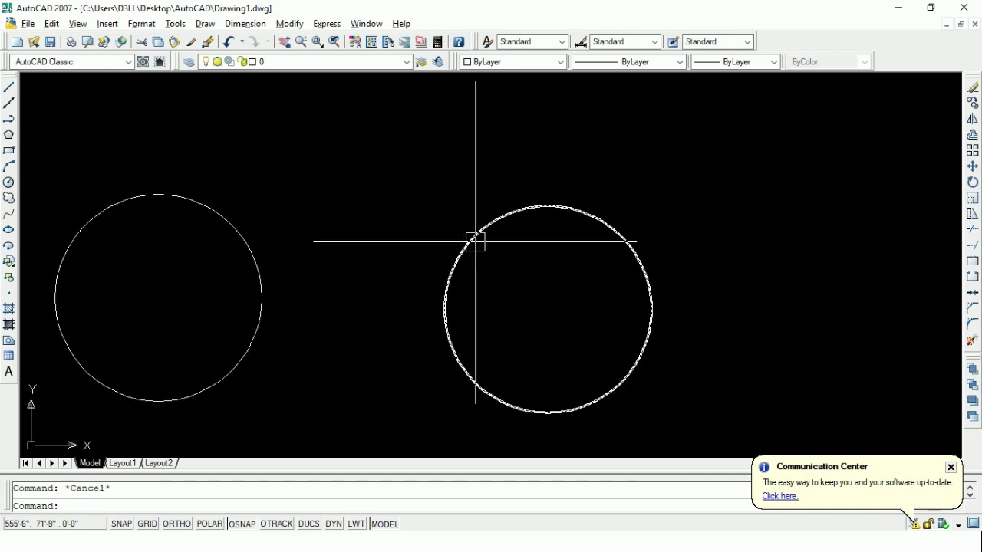
middle_drag(550, 298, 475, 290)
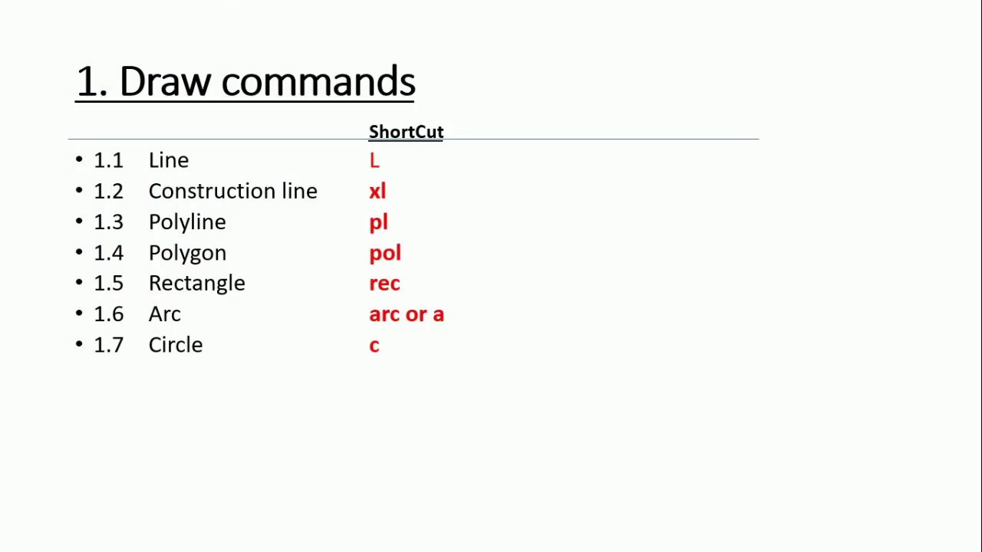
key(alt+Tab)
middle_drag(110, 259, 394, 253)
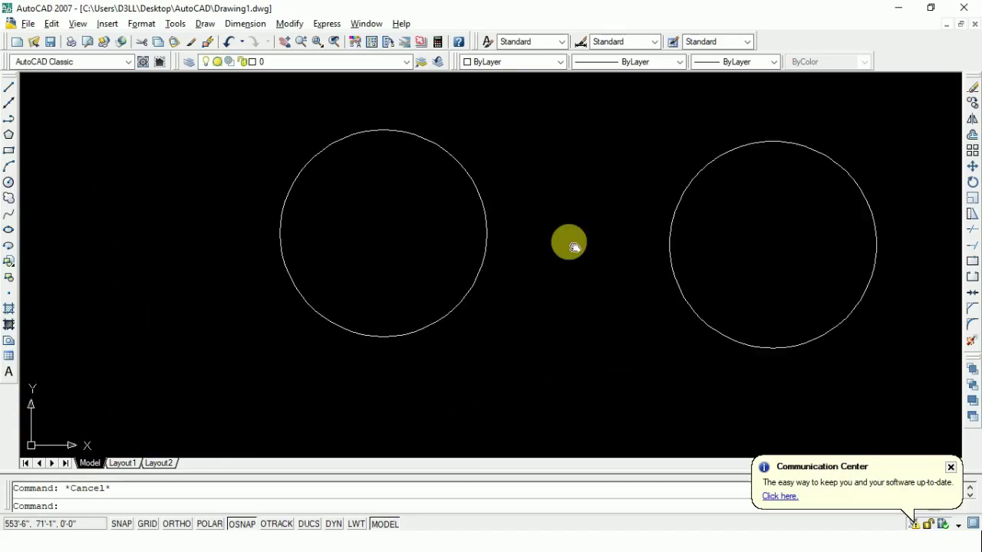
scroll(663, 284, down, 5)
scroll(663, 285, down, 3)
middle_drag(429, 298, 489, 298)
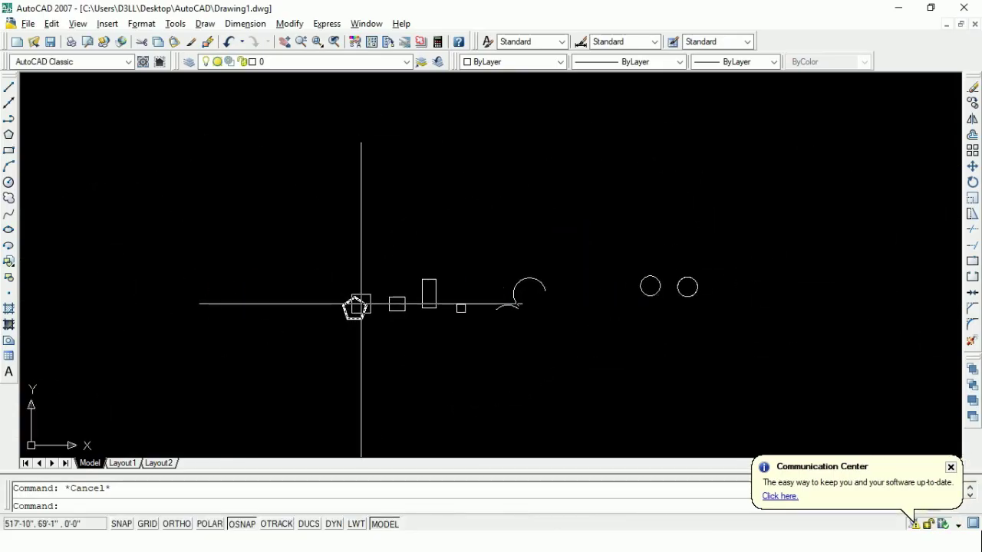
scroll(340, 320, up, 5)
scroll(340, 320, up, 3)
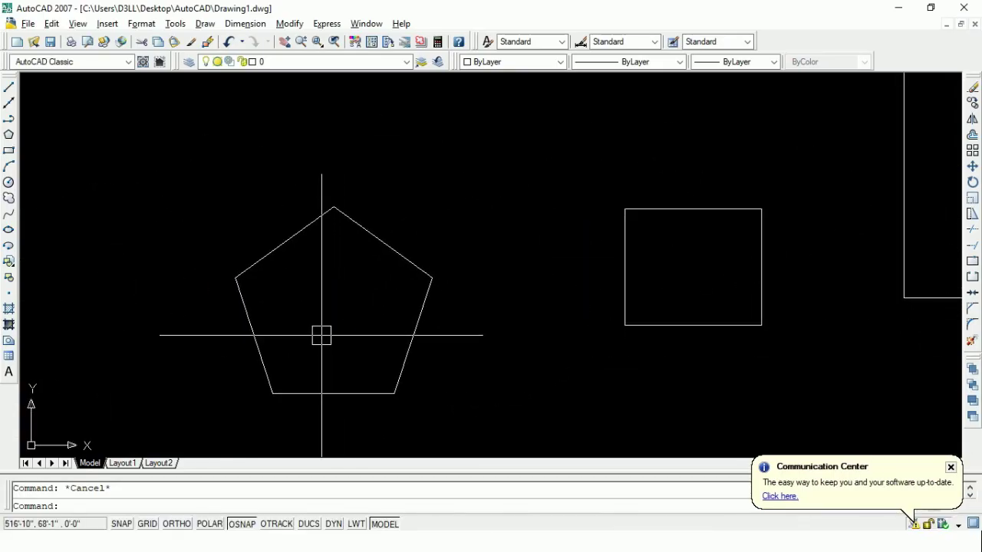
middle_drag(317, 325, 310, 315)
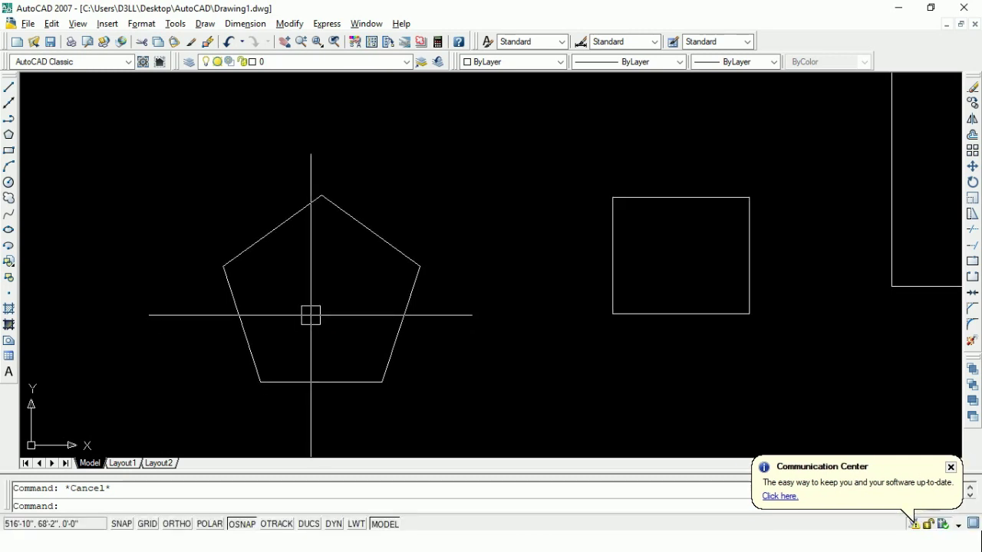
text(c)
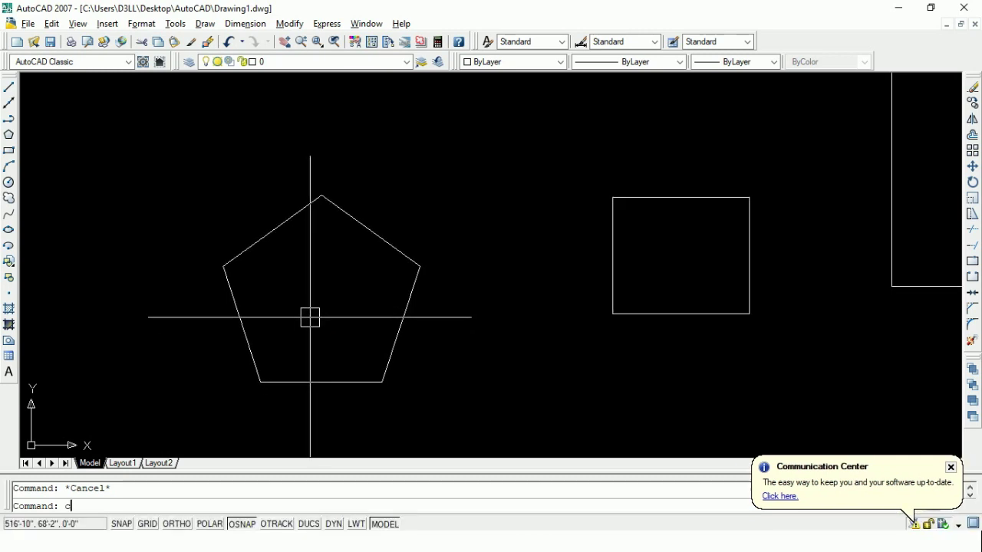
key(Return)
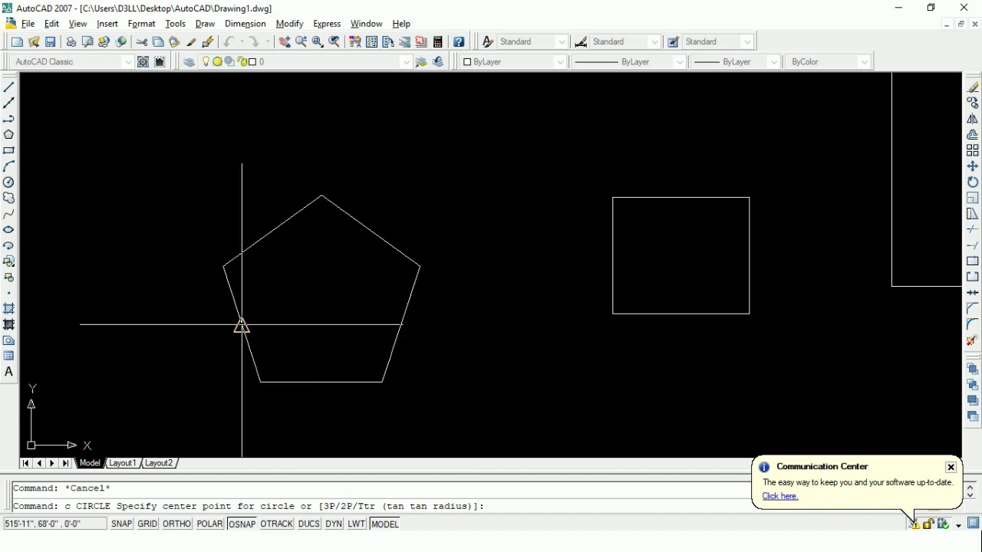
key(Escape)
click(402, 292)
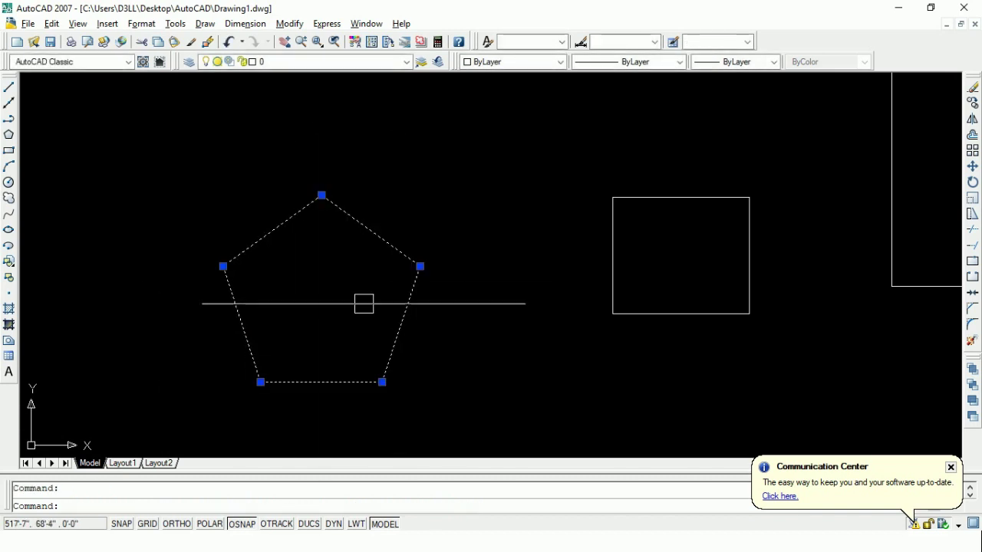
text(c)
key(Return)
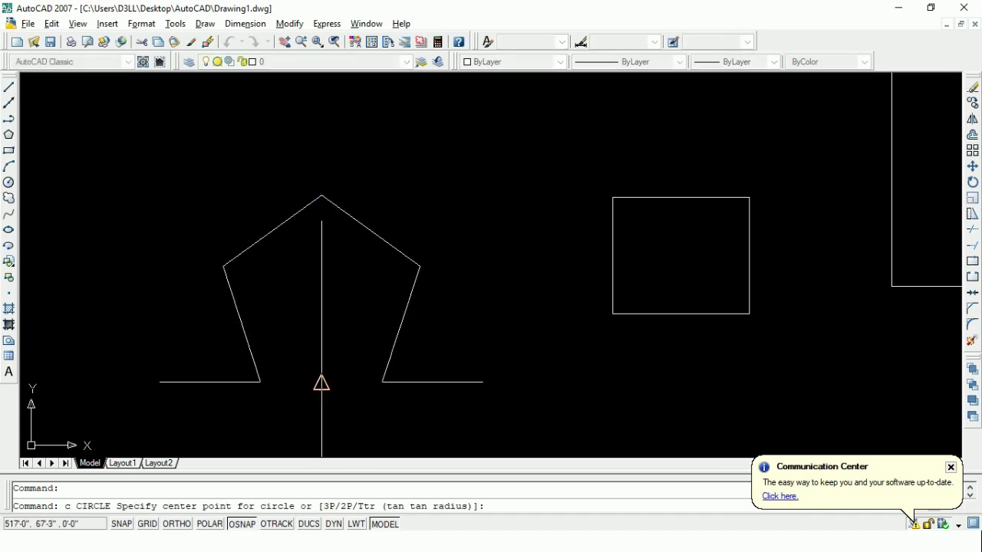
key(Escape)
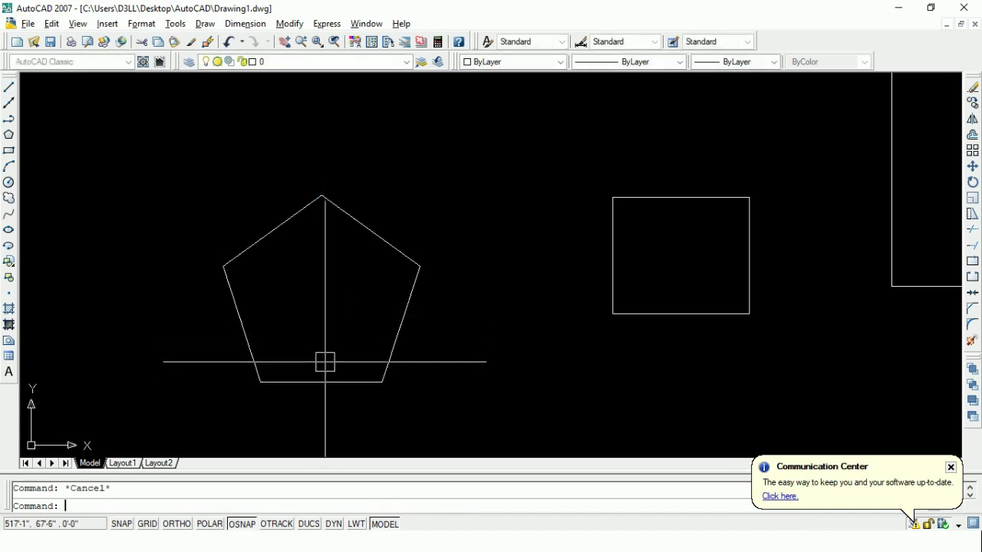
text(l)
key(Return)
click(322, 382)
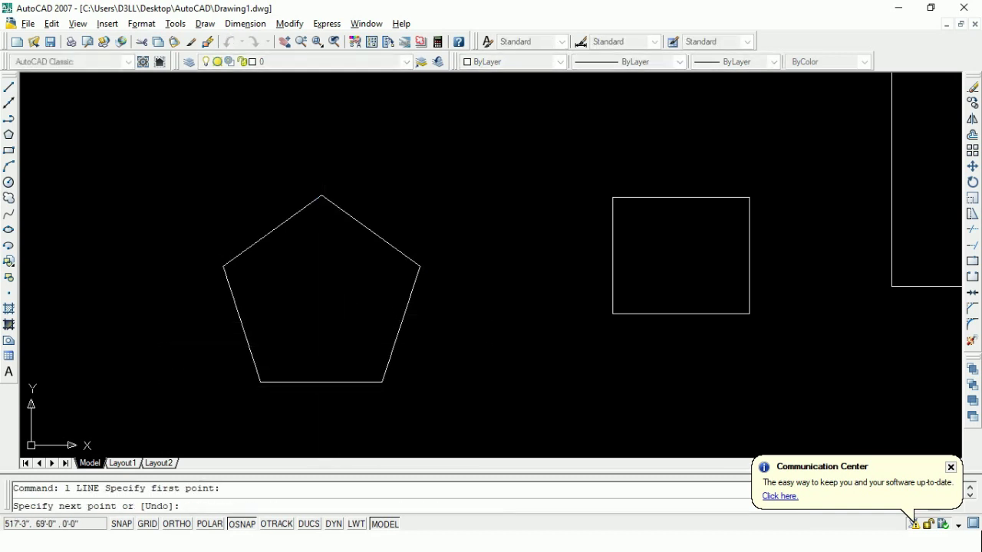
key(Escape)
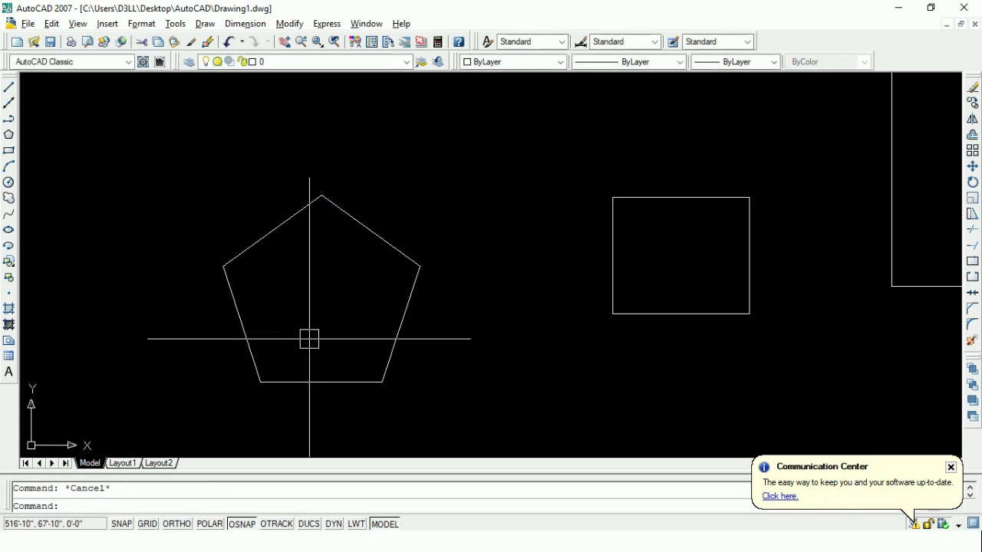
click(252, 367)
key(Escape)
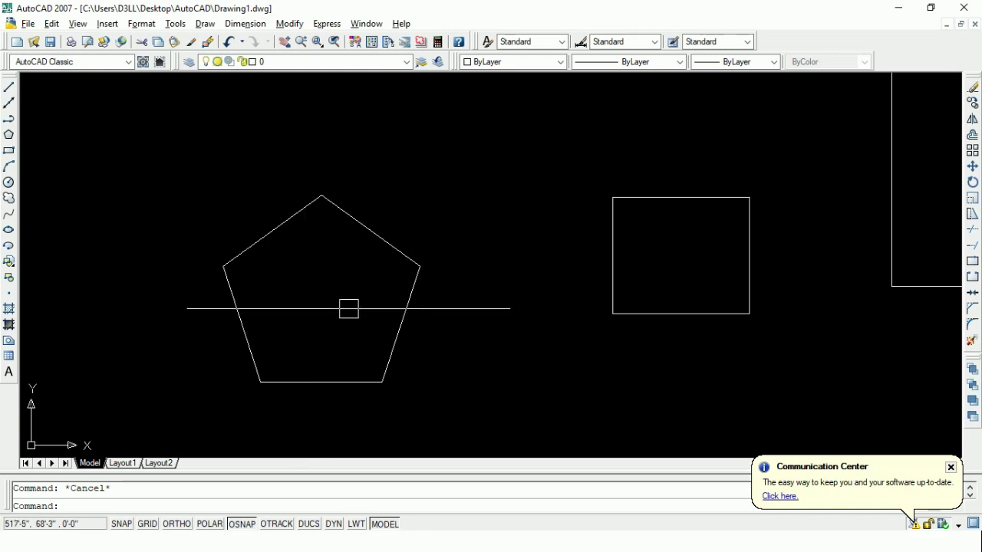
scroll(342, 304, down, 2)
middle_drag(208, 301, 330, 291)
Step: Draw a radius-14 circle with the Circle tool, centred left of the pentagon
click(9, 182)
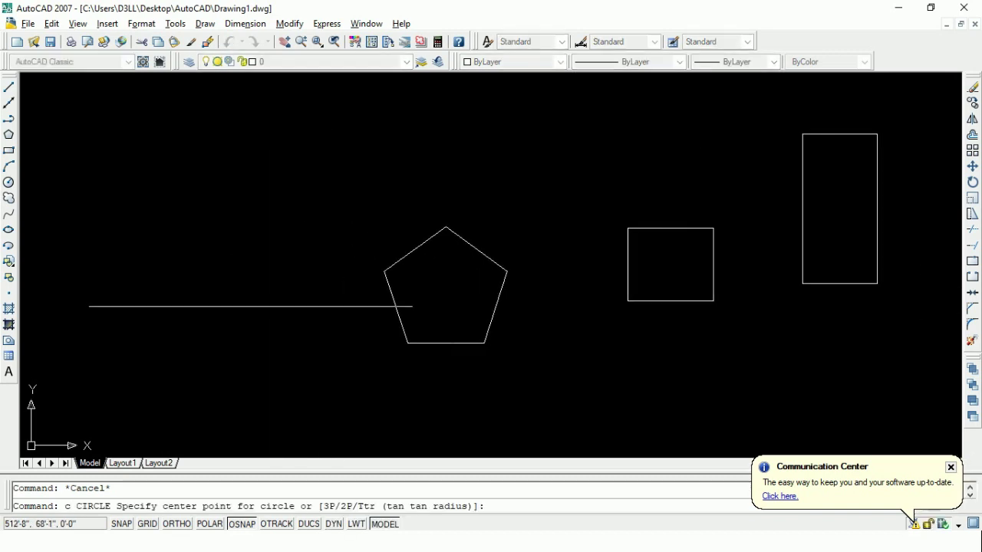
click(201, 310)
text(14)
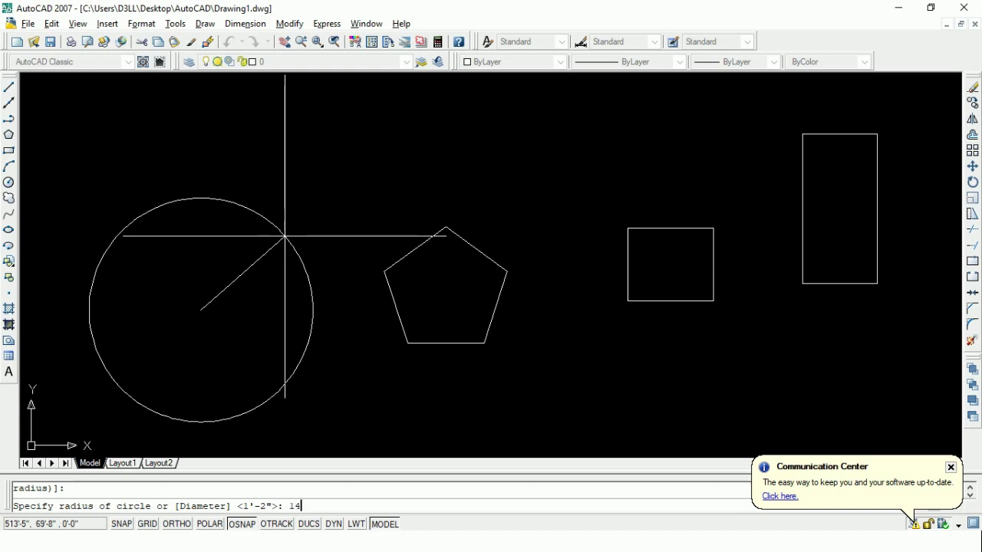
key(Return)
scroll(225, 313, up, 3)
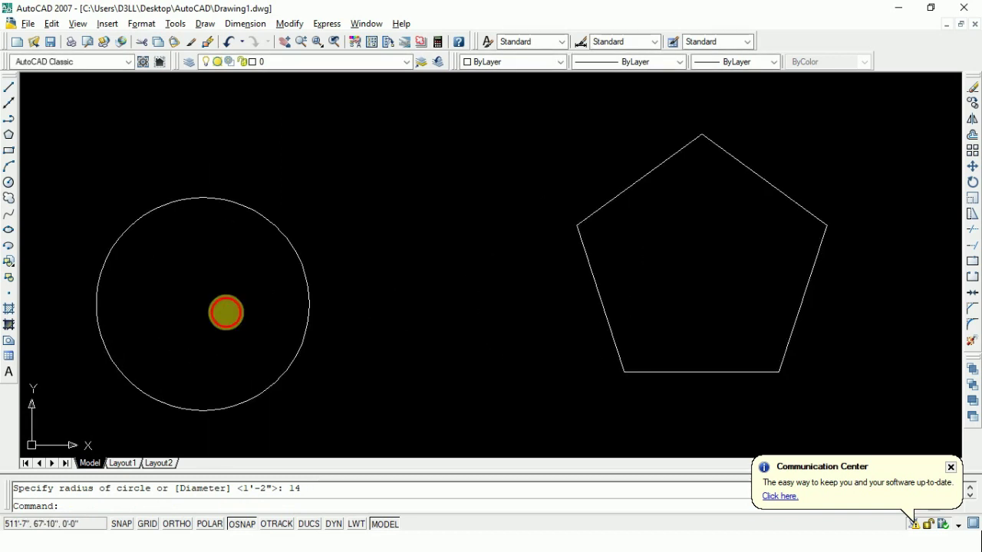
middle_drag(226, 313, 323, 283)
scroll(323, 283, up, 2)
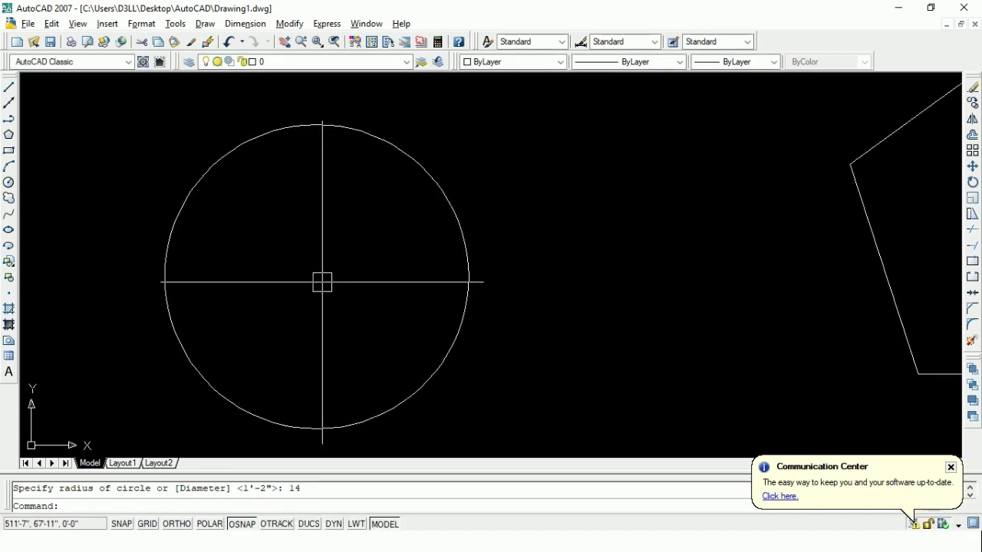
key(Escape)
text(pol)
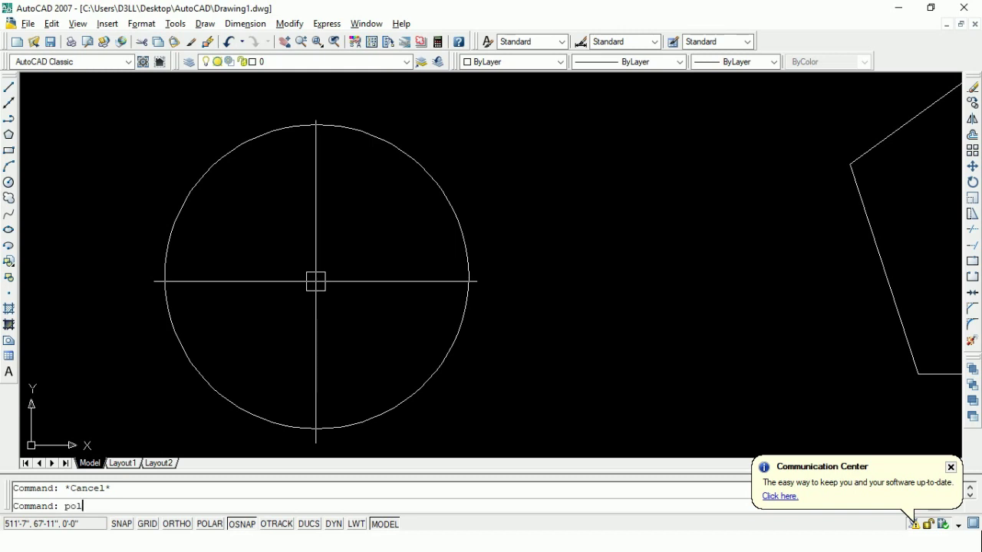
Step: Draw a five-sided polygon on the circle's centre, circumscribed with radius 14
key(Return)
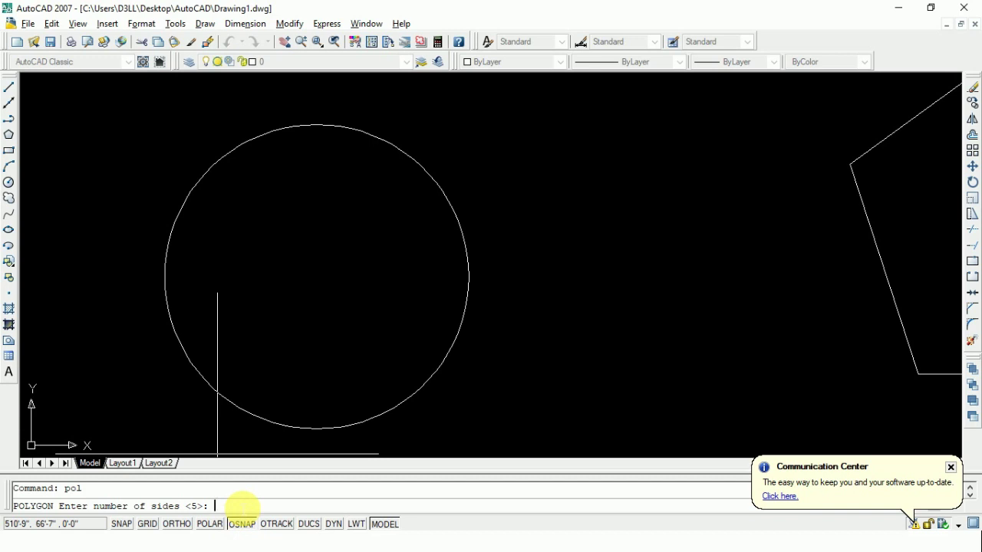
text(5)
key(Return)
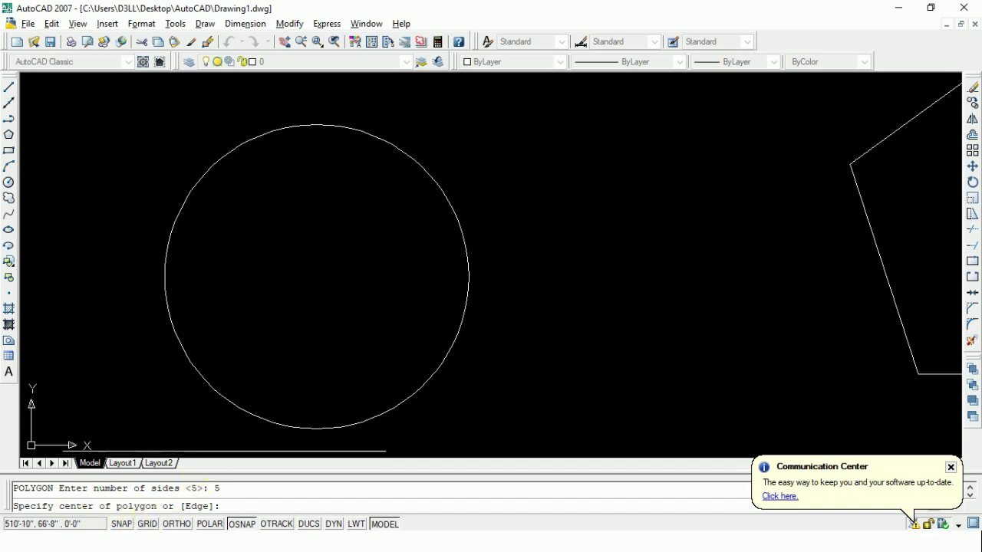
click(316, 279)
text(c)
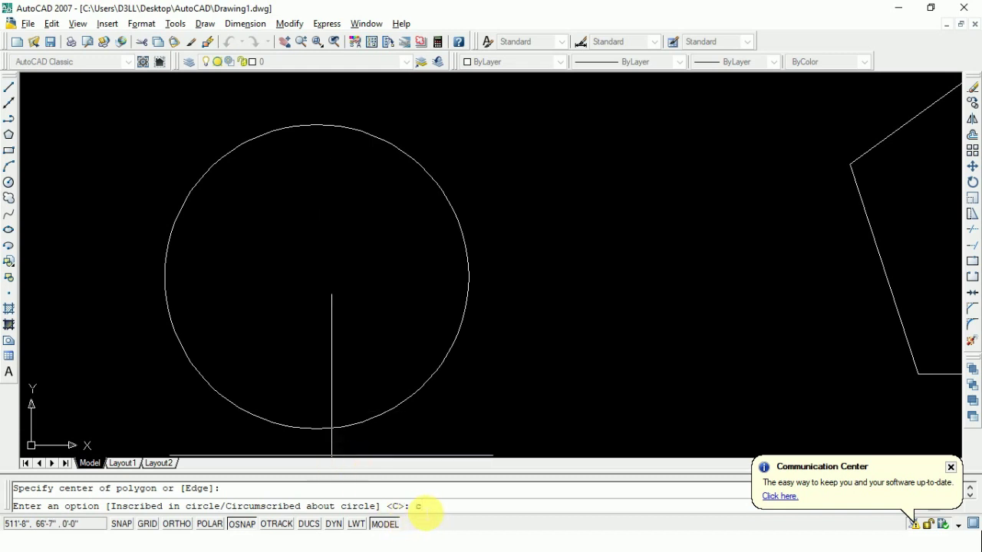
key(Return)
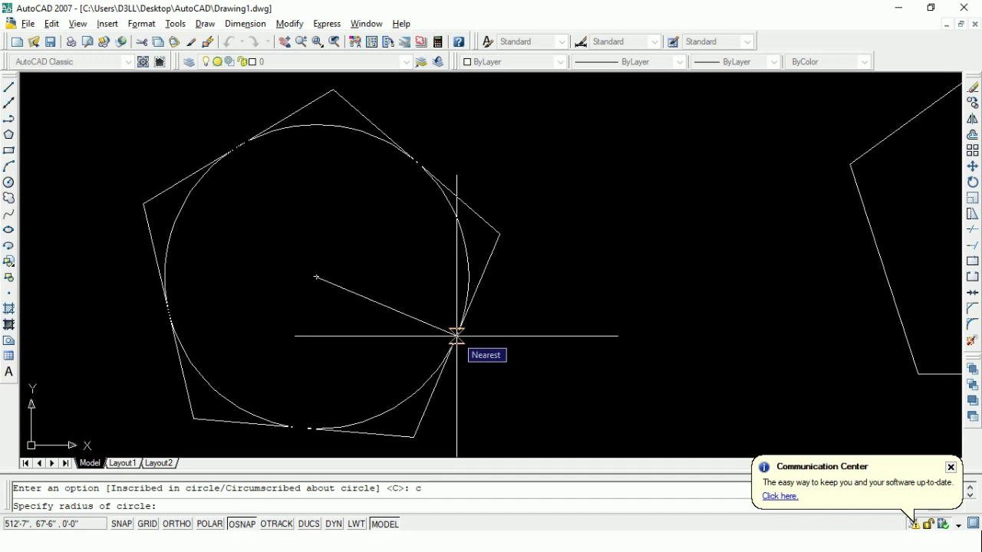
text(14)
key(Return)
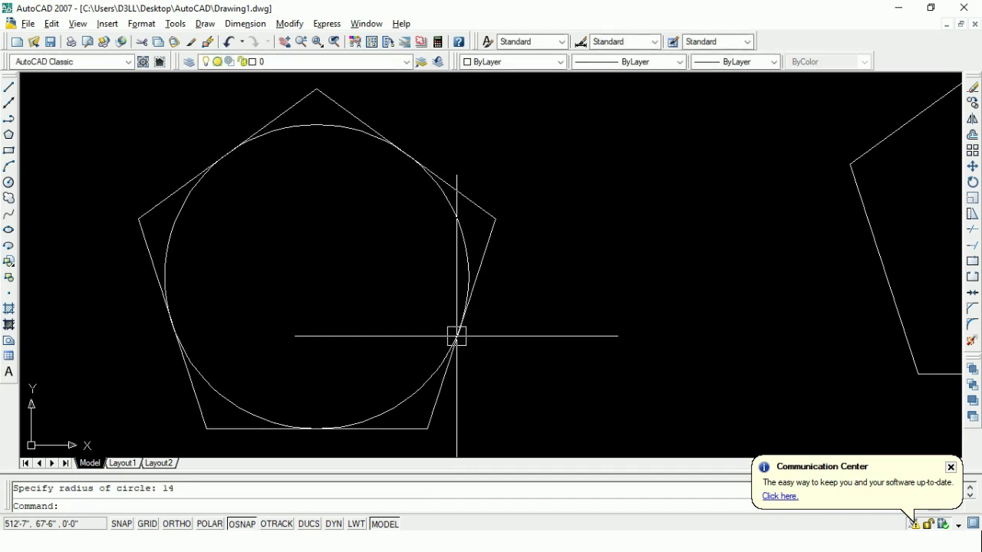
Step: Select the inner circle to check the fit, then pan to show all shapes
scroll(426, 158, up, 3)
scroll(426, 161, up, 2)
scroll(426, 161, down, 1)
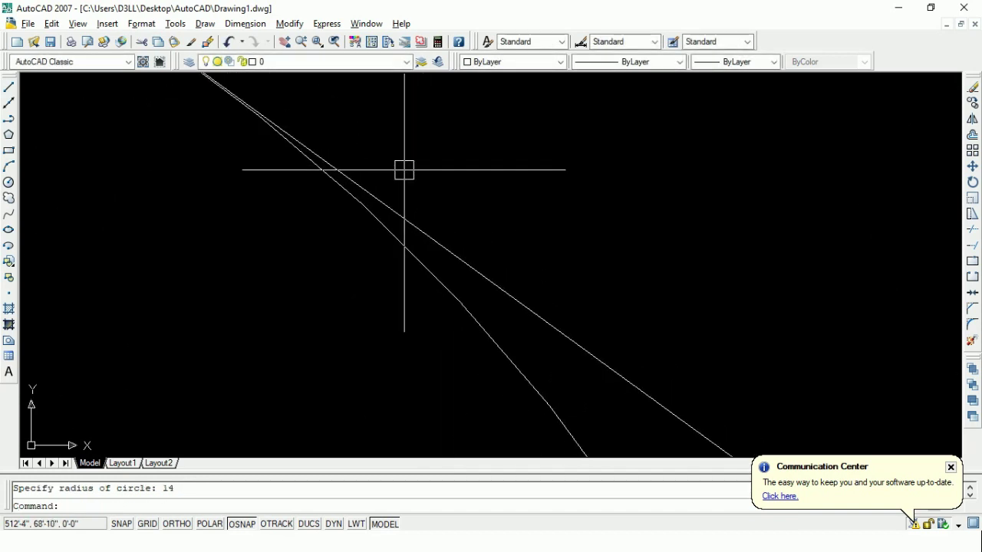
scroll(404, 169, down, 2)
scroll(404, 169, down, 3)
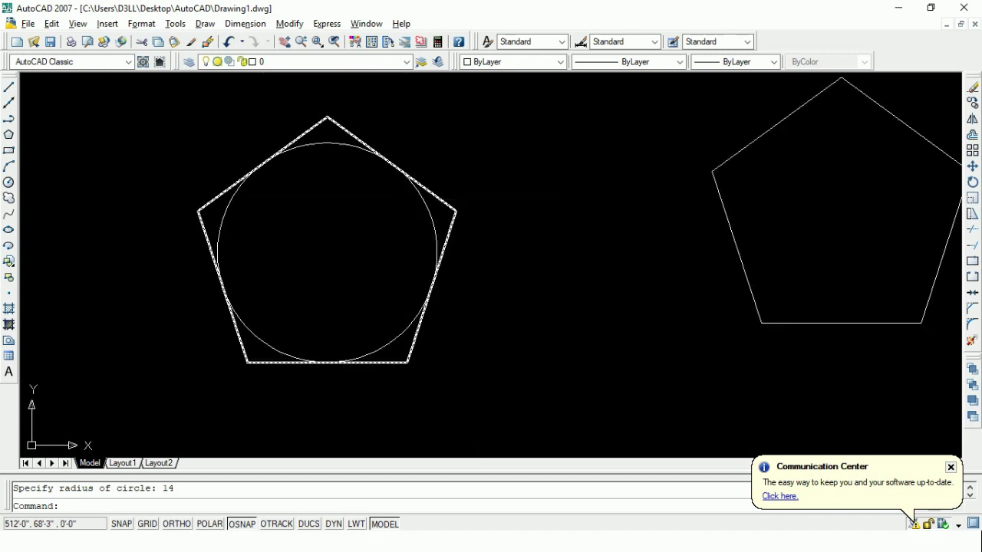
click(332, 149)
key(Escape)
scroll(404, 235, down, 3)
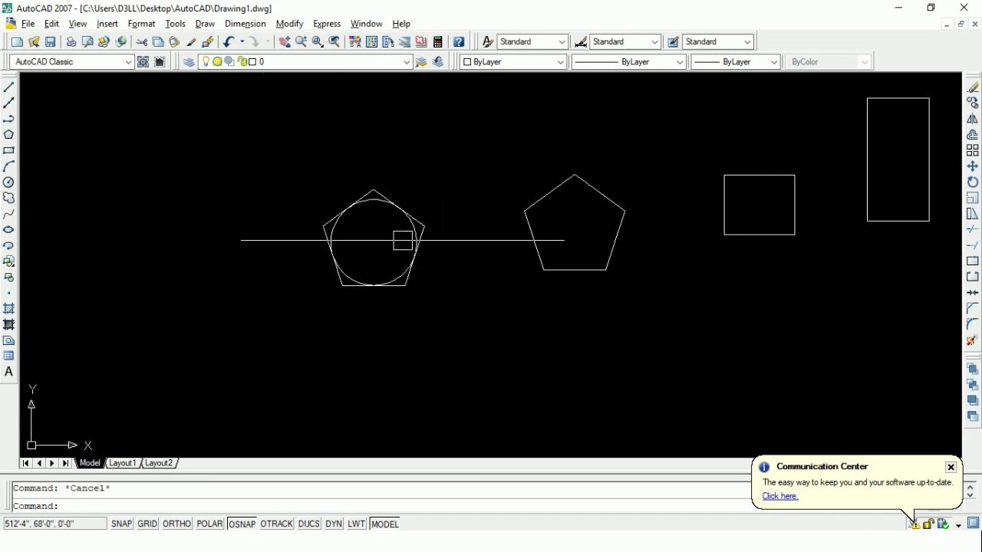
middle_drag(438, 261, 199, 295)
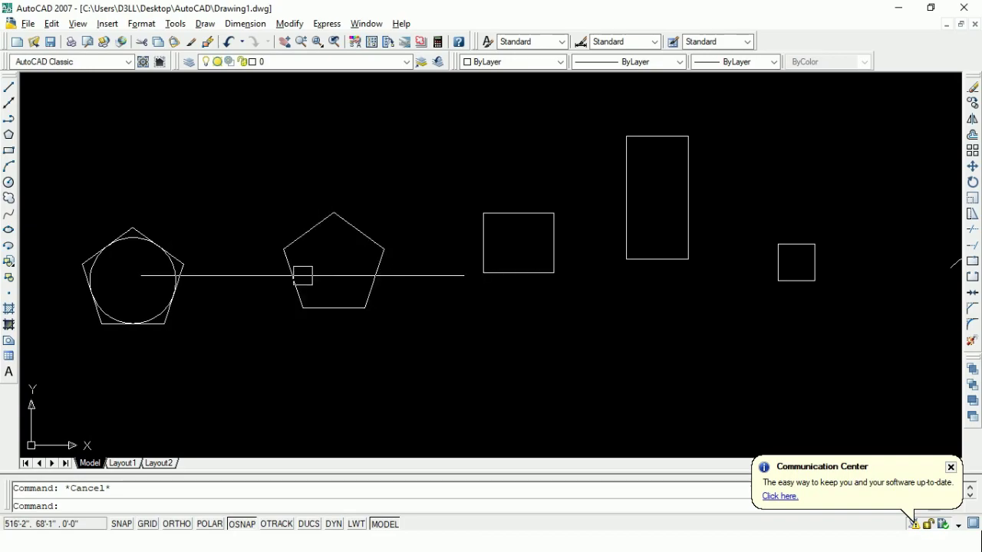
scroll(302, 276, down, 2)
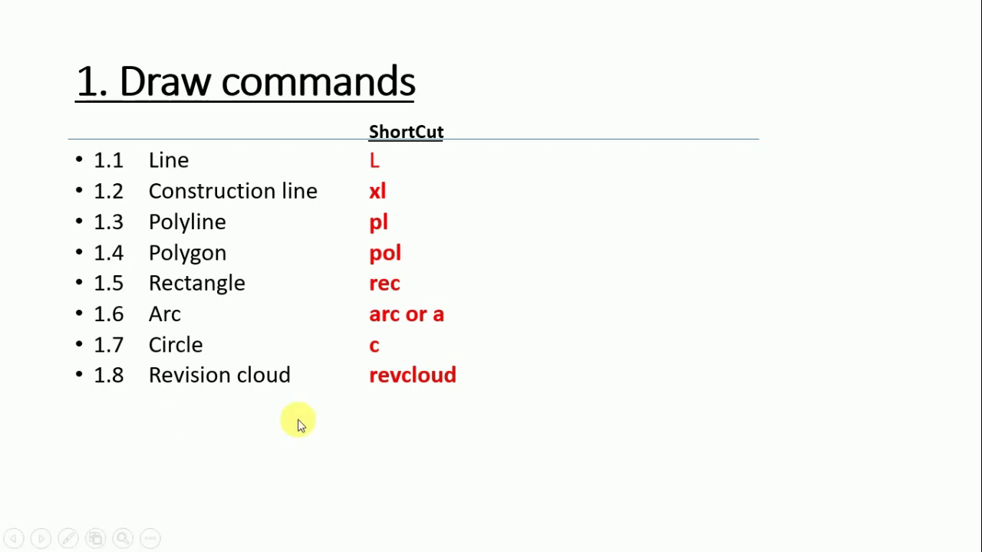
Step: Return from the slide to AutoCAD and pan toward empty space
key(alt+Tab)
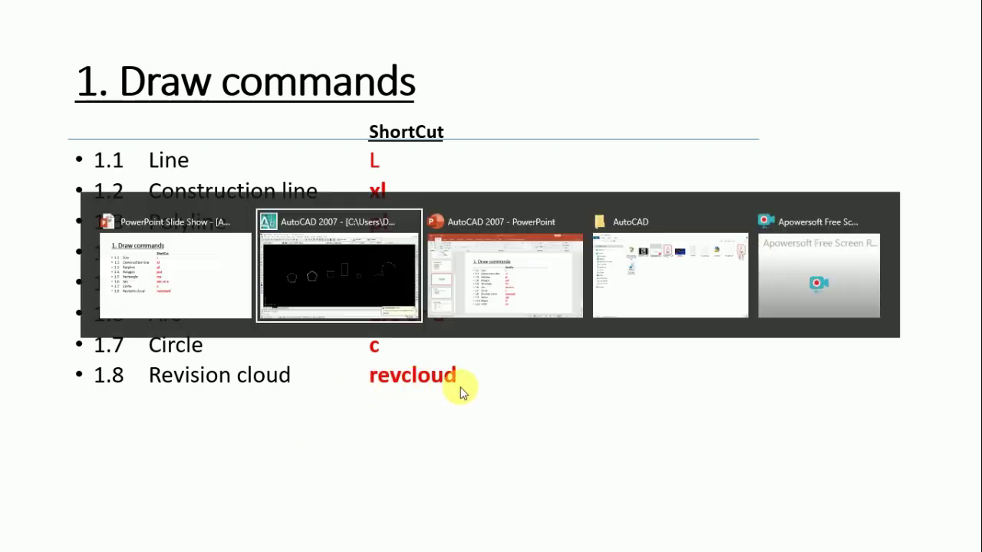
middle_drag(497, 344, 77, 337)
Step: In empty space, trace a freehand revision cloud with REVCLOUD from a picked start point
middle_drag(631, 317, 361, 360)
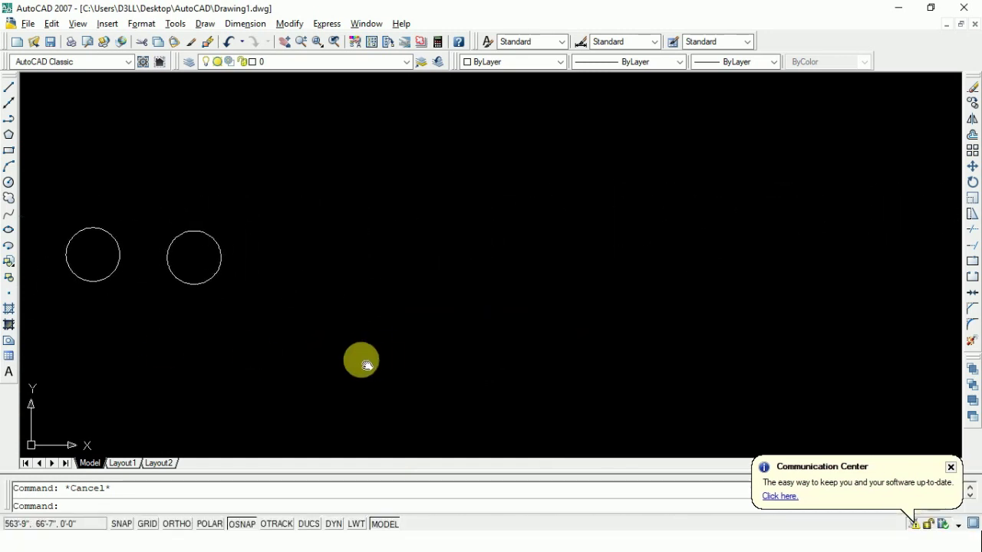
mouse_move(307, 281)
middle_down()
mouse_move(337, 303)
mouse_move(313, 284)
mouse_move(217, 281)
middle_up()
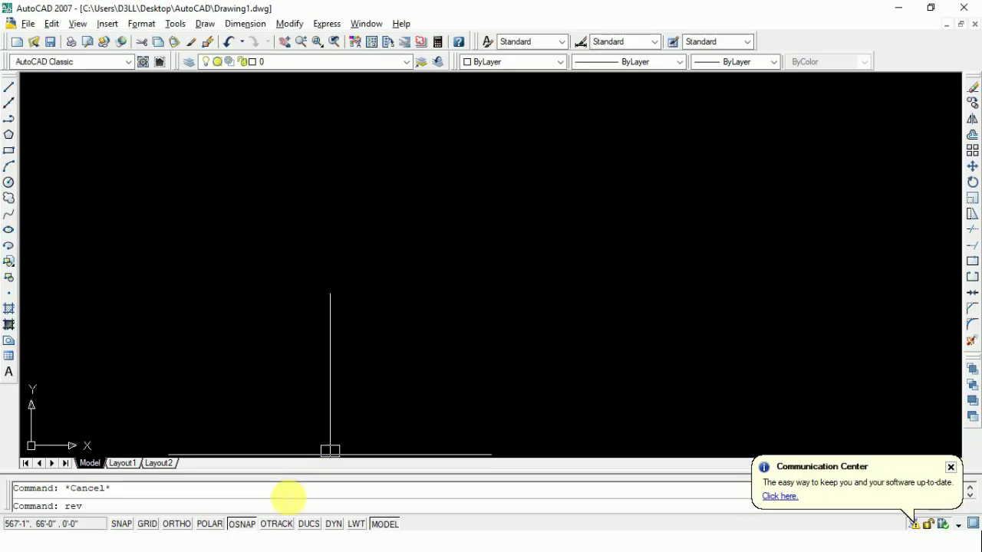
key(Return)
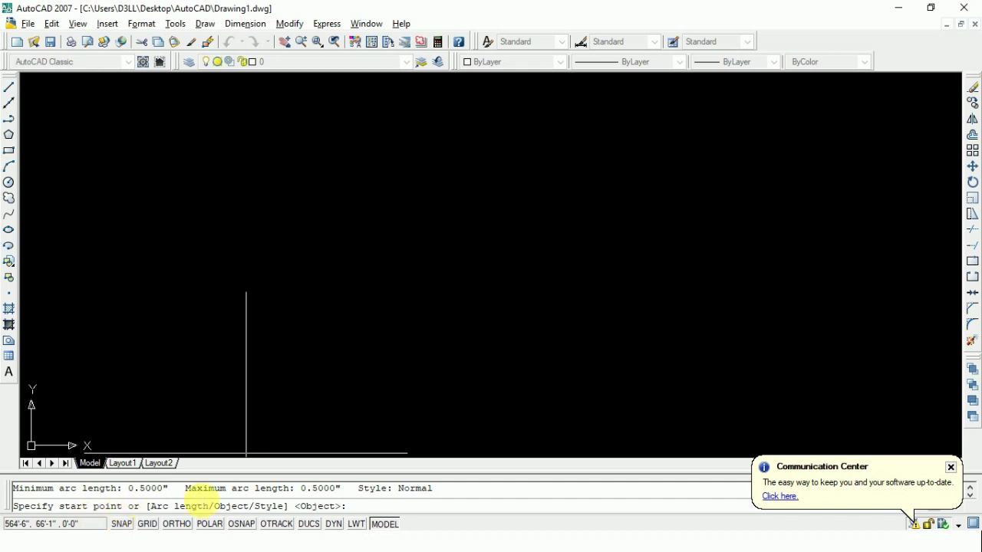
click(366, 327)
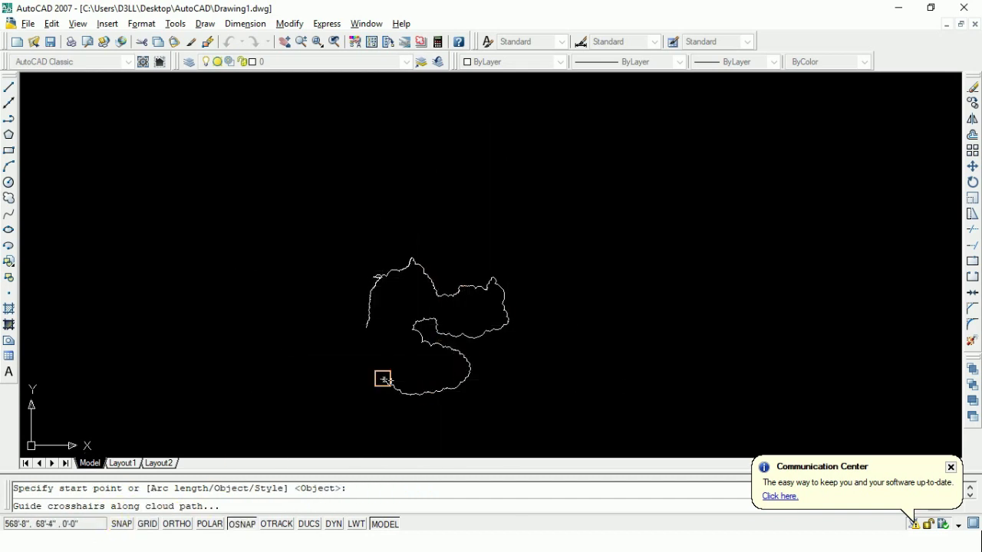
middle_drag(532, 325, 269, 363)
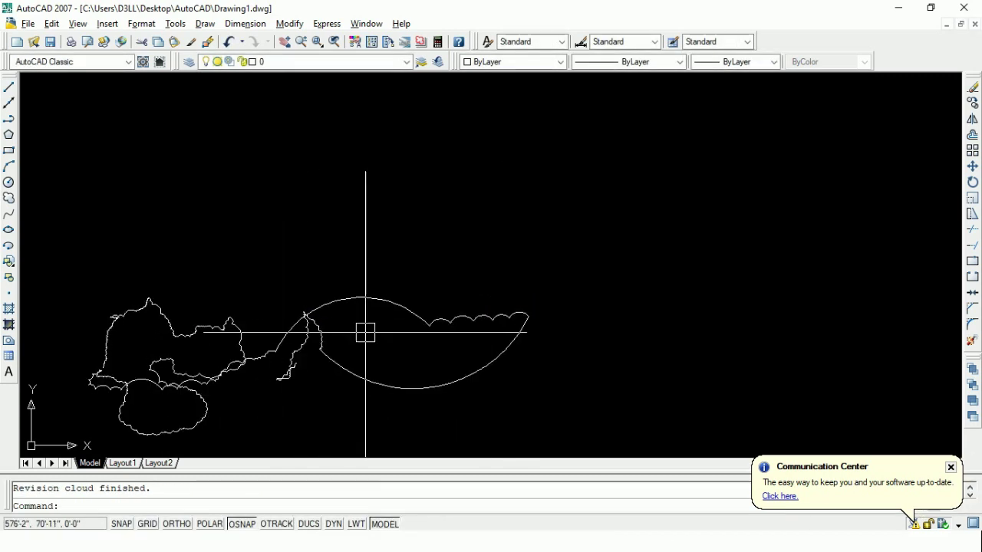
Step: Finish the previous cloud, then start a new revision cloud and abandon it
middle_drag(364, 330, 267, 331)
middle_drag(439, 268, 340, 268)
key(Return)
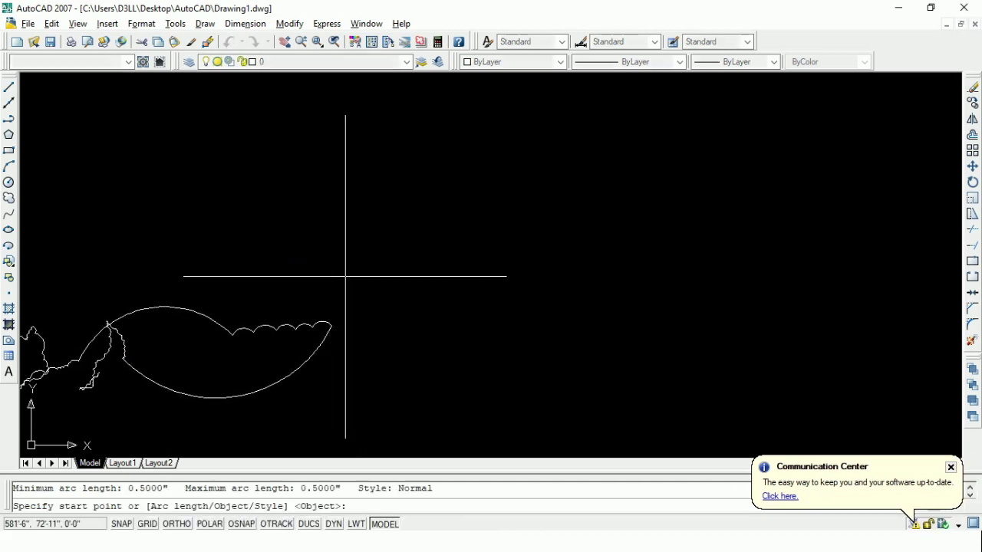
key(Escape)
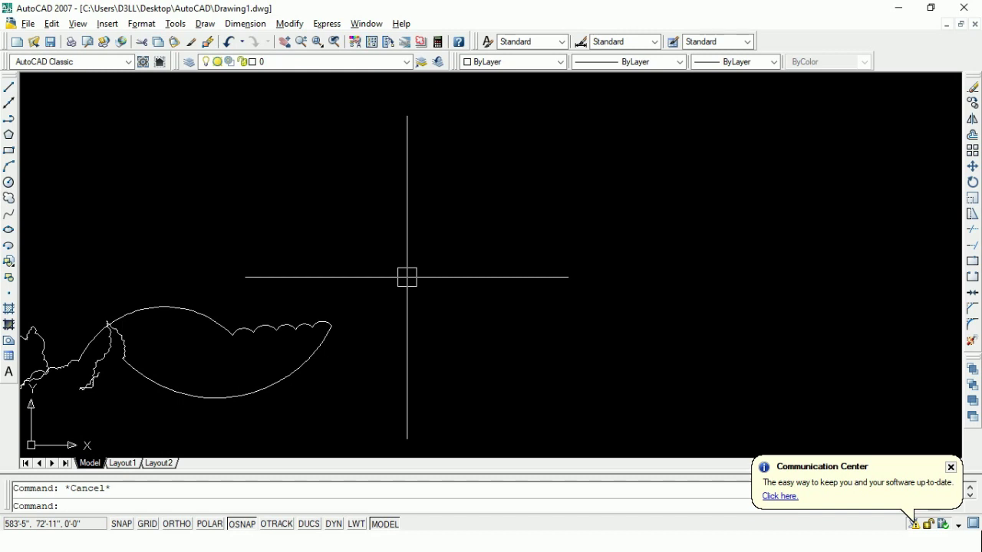
key(Return)
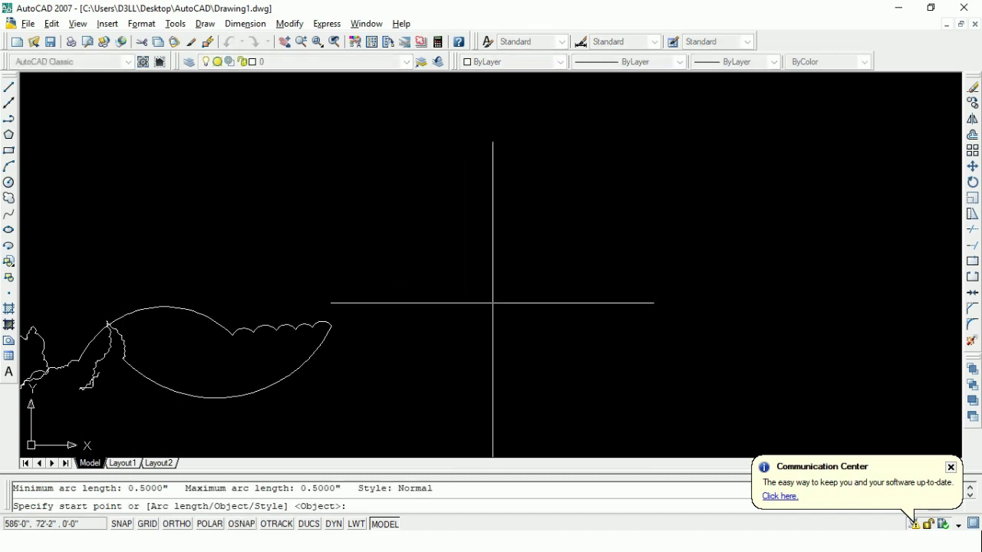
click(451, 228)
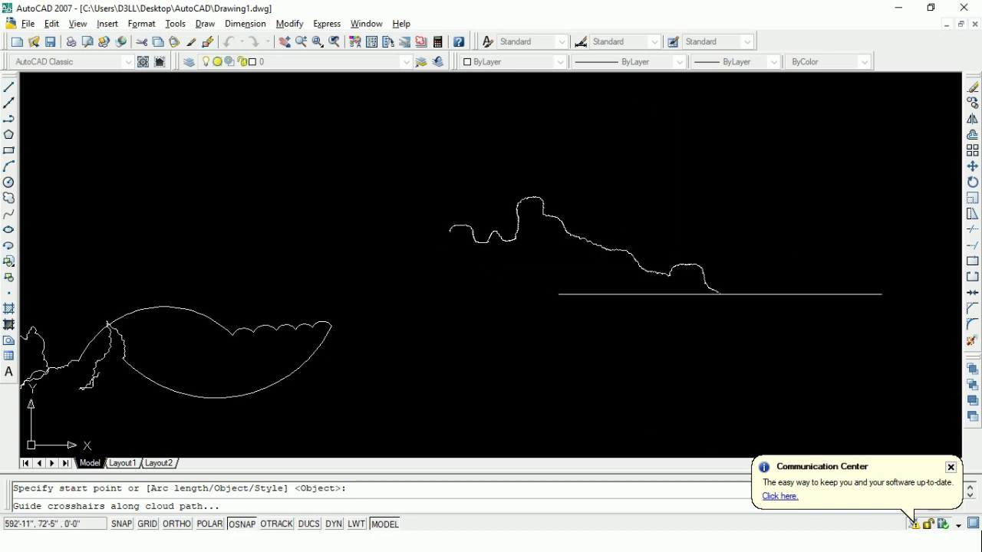
middle_drag(727, 297, 321, 315)
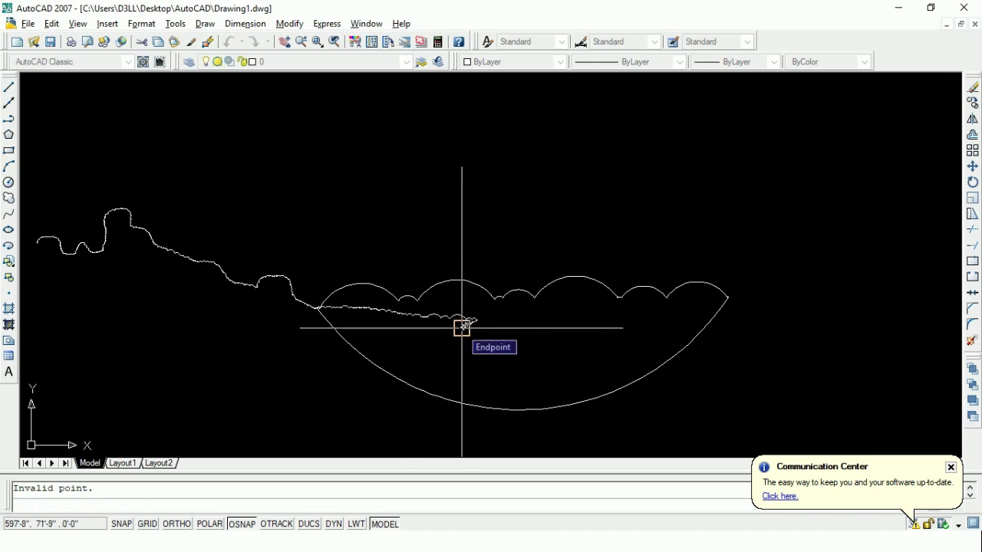
key(Escape)
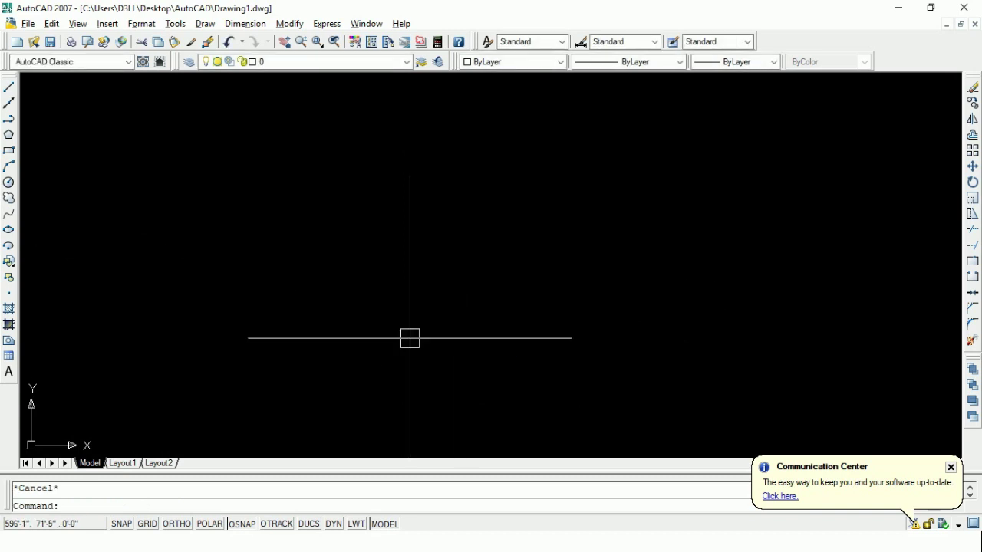
Step: Trace a long revision cloud back to its start and close it, keeping arc direction
key(Return)
click(217, 270)
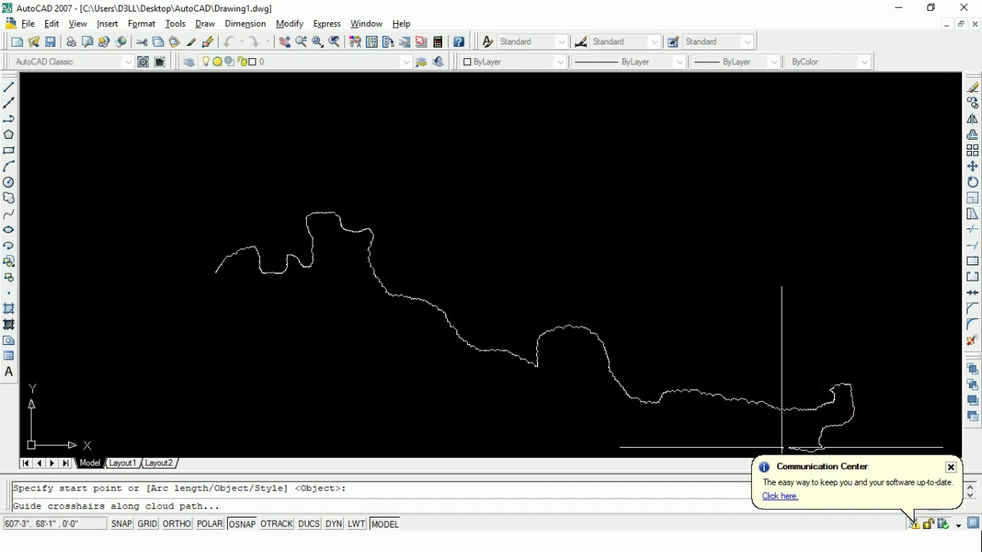
scroll(387, 392, down, 4)
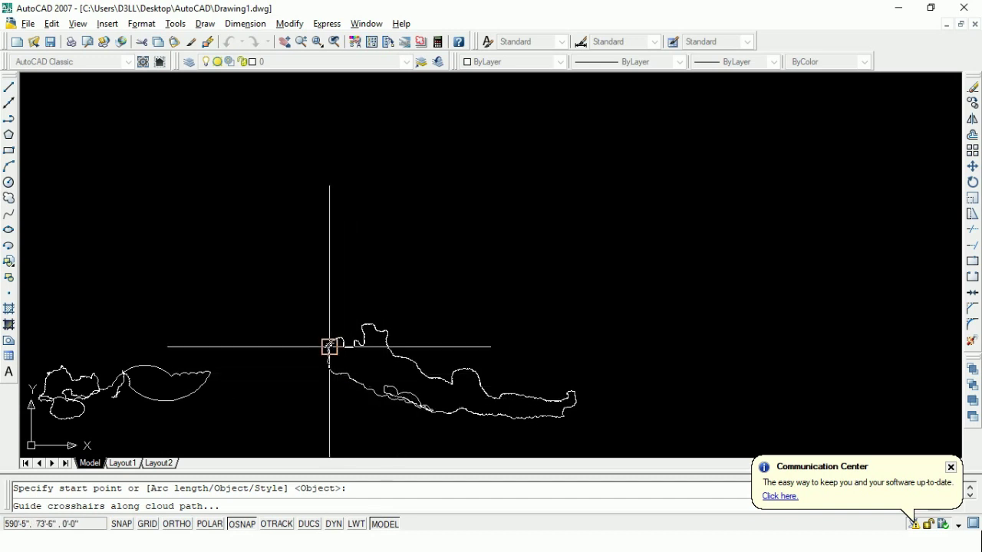
mouse_move(406, 364)
middle_down()
mouse_move(277, 344)
mouse_move(321, 361)
middle_up()
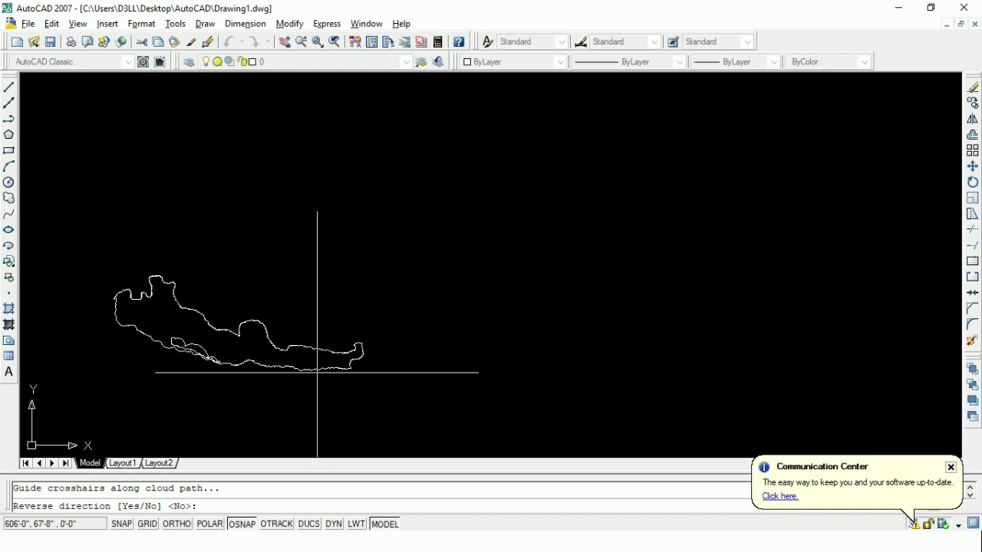
key(Return)
key(Return)
key(Escape)
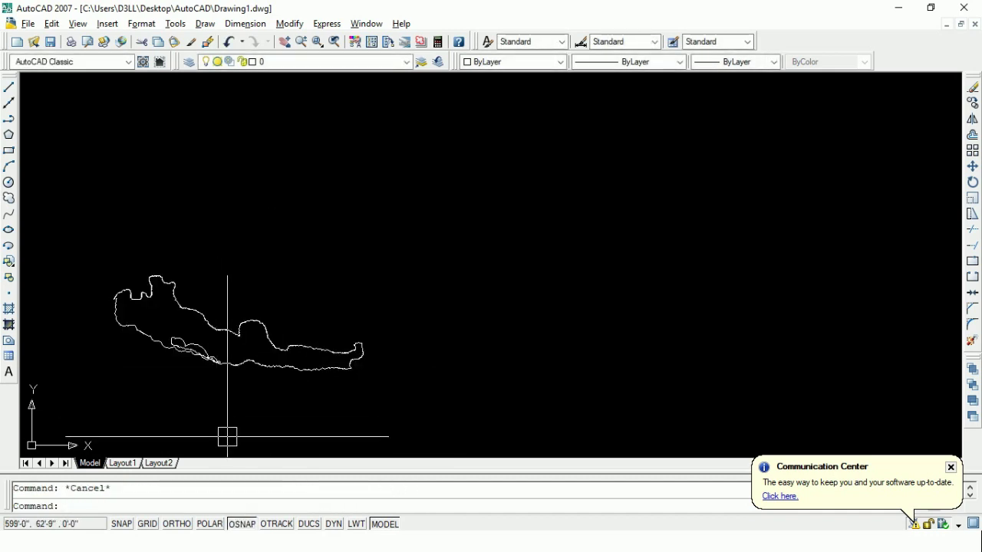
key(Return)
text(s)
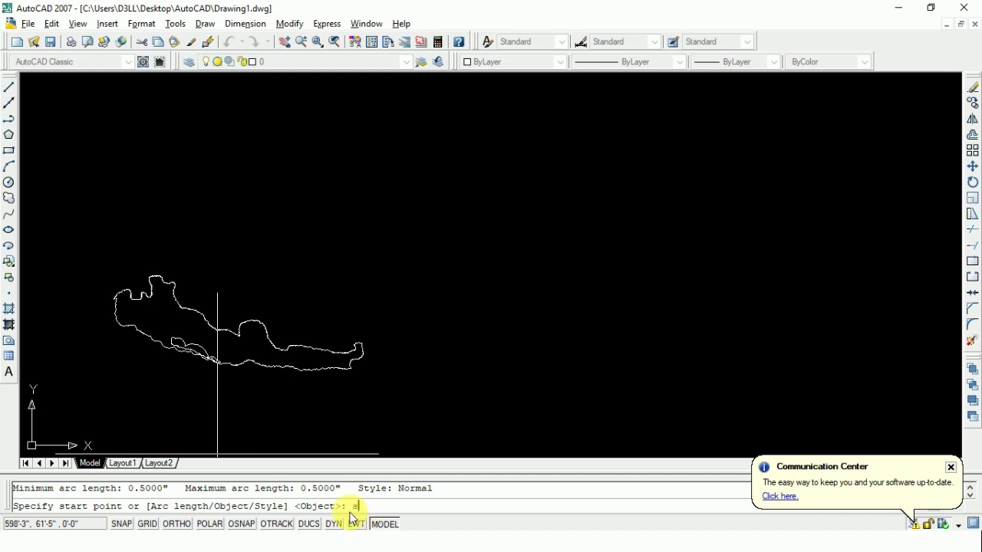
Step: Draw a large closed revision cloud using the Calligraphy arc style
key(Return)
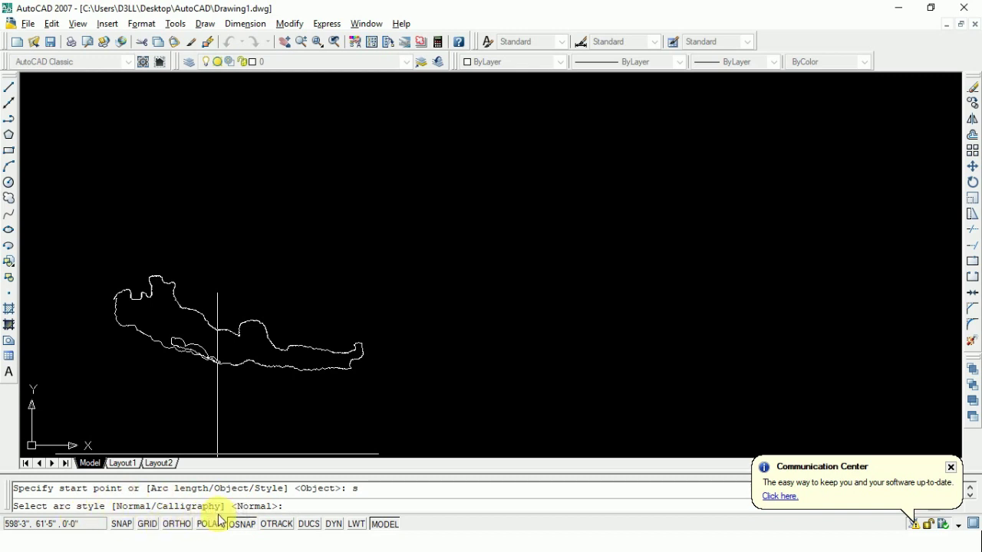
text(c)
key(Return)
click(411, 360)
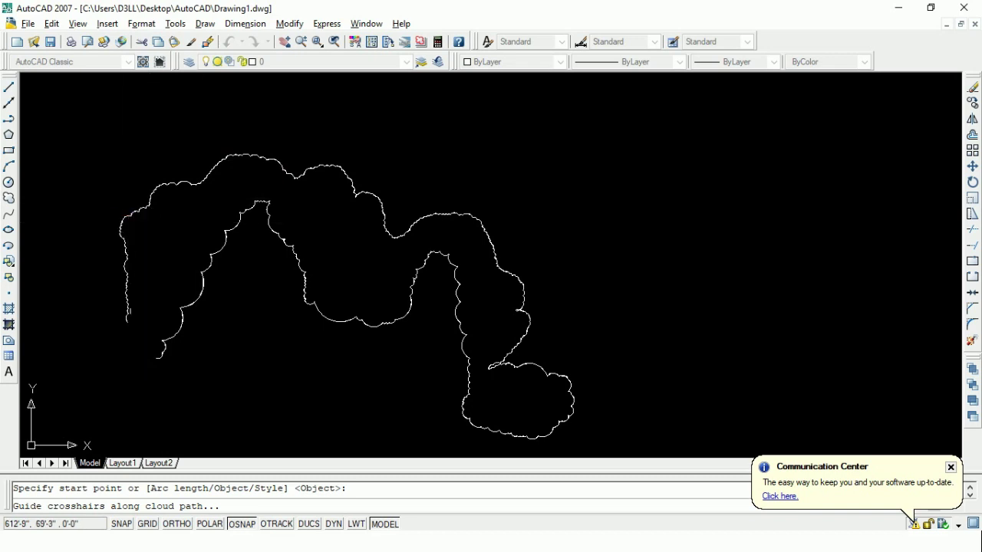
click(158, 357)
key(Escape)
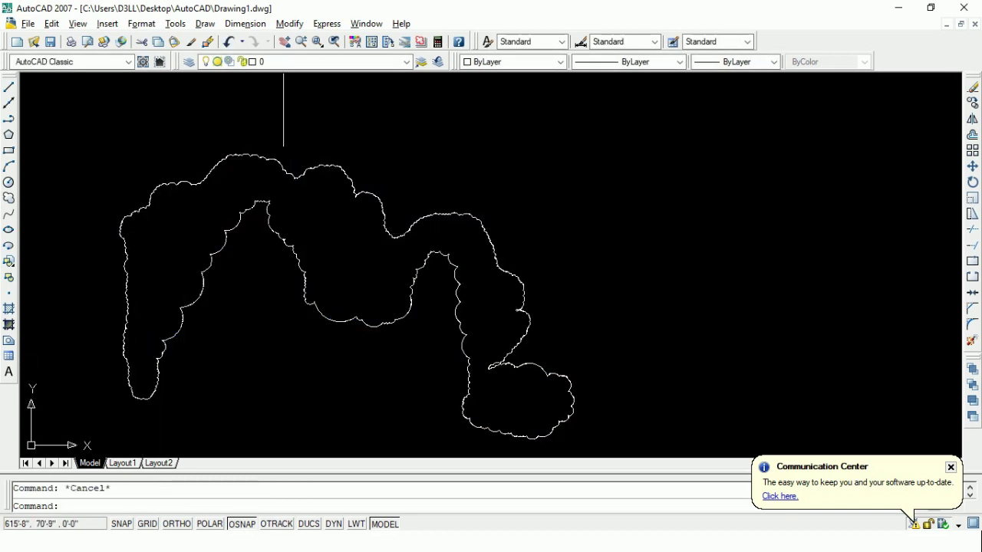
Step: Zoom in and out to inspect the cloud's tapered thick-to-thin scallops
scroll(284, 107, up, 5)
scroll(191, 274, up, 3)
scroll(187, 263, up, 2)
scroll(333, 243, down, 2)
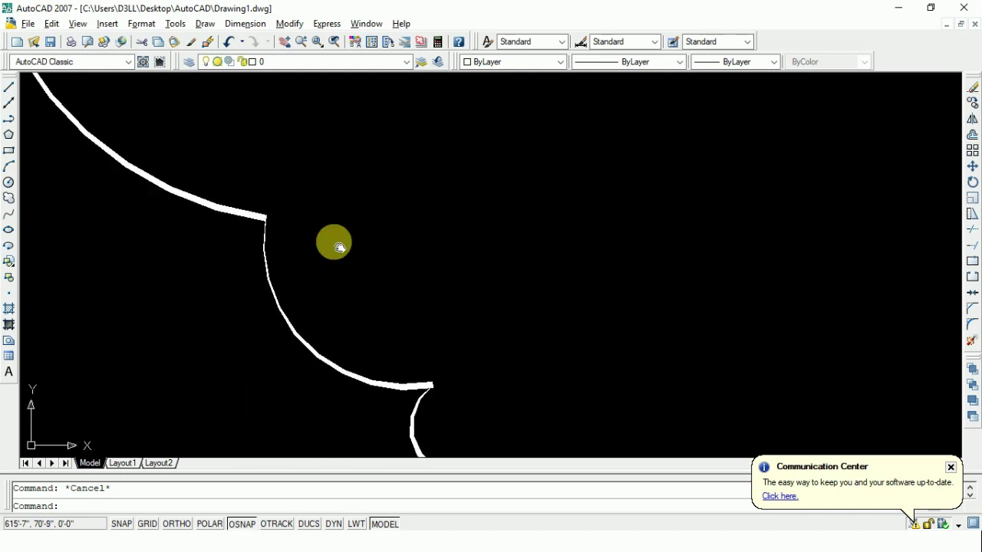
scroll(347, 281, up, 3)
scroll(347, 281, down, 2)
scroll(230, 307, down, 1)
scroll(214, 307, down, 2)
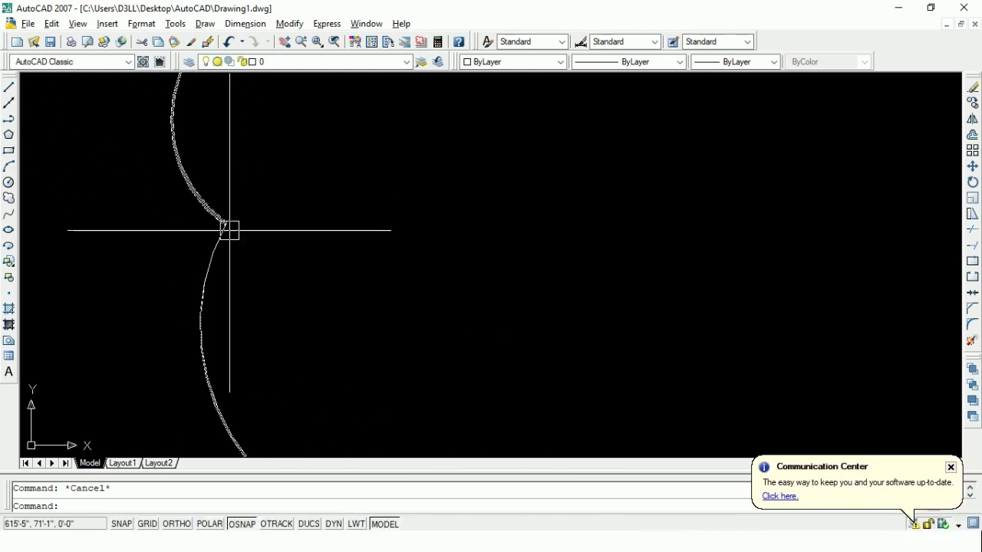
scroll(231, 222, down, 2)
scroll(230, 218, down, 2)
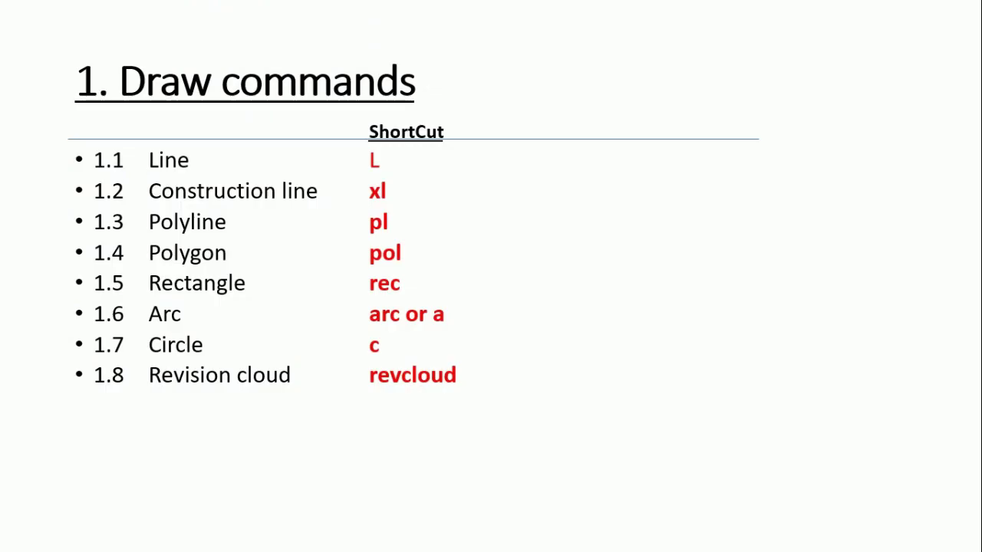
Step: Advance the slide to reveal the 1.9 Spline (spl) bullet
click(497, 376)
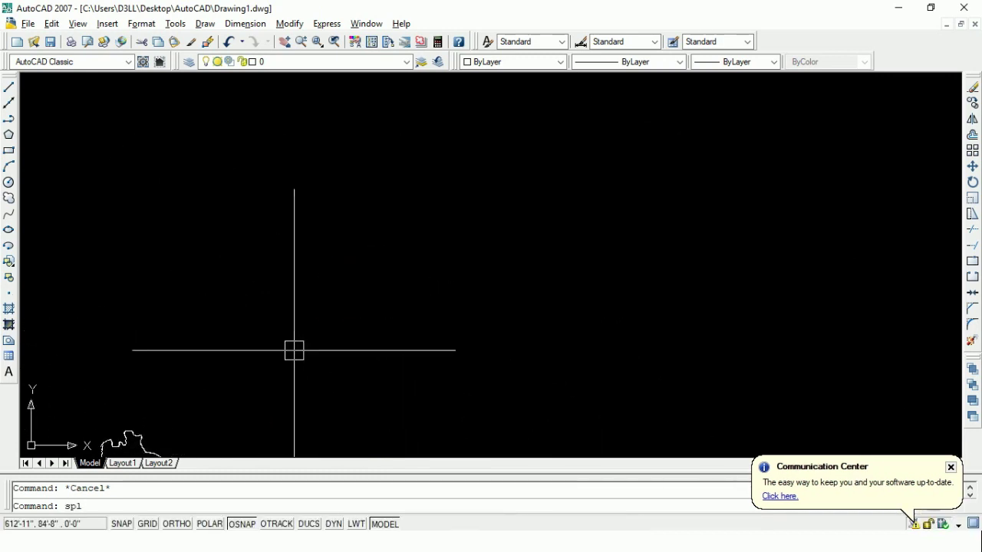
Step: Start a spline and place its first three fit points, zooming in closer
key(Return)
click(219, 329)
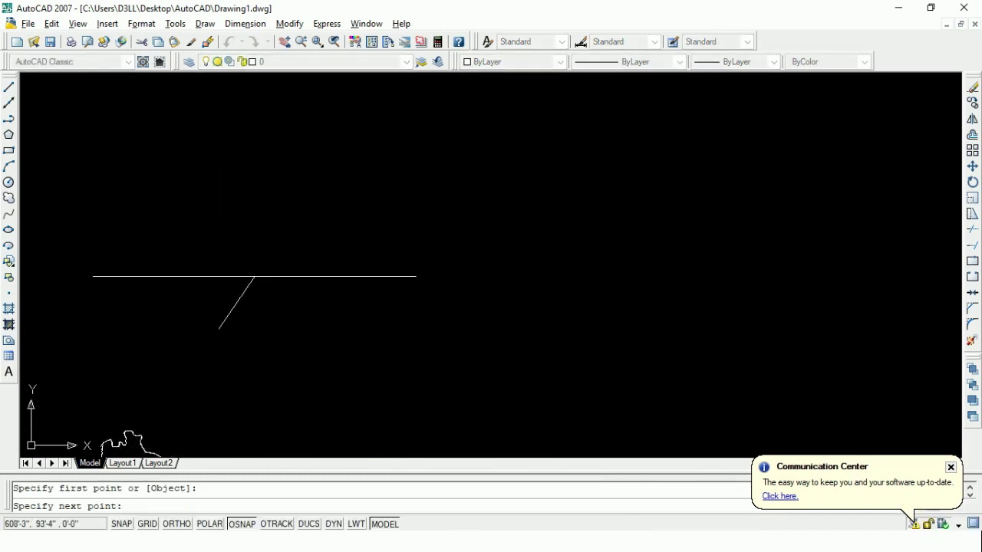
click(256, 277)
click(300, 297)
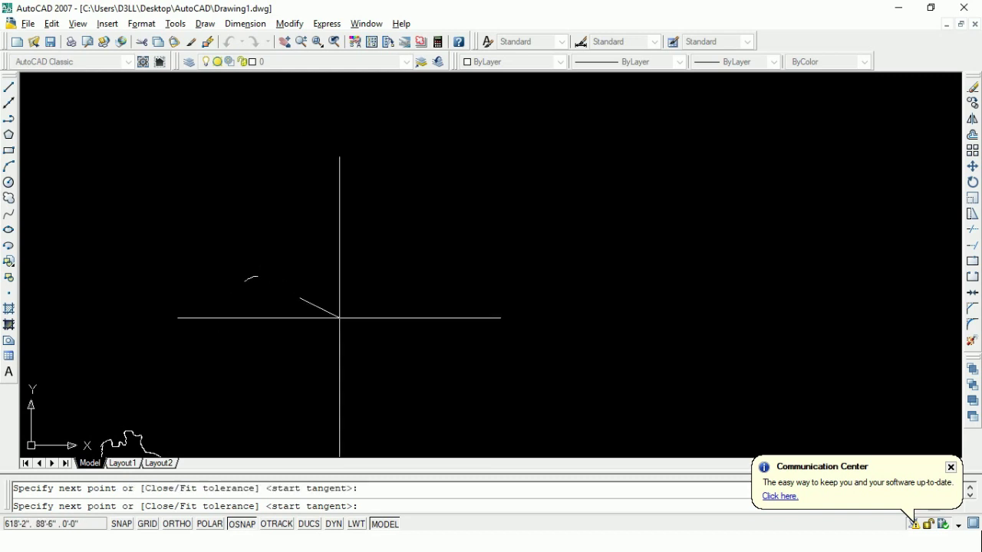
scroll(381, 272, up, 3)
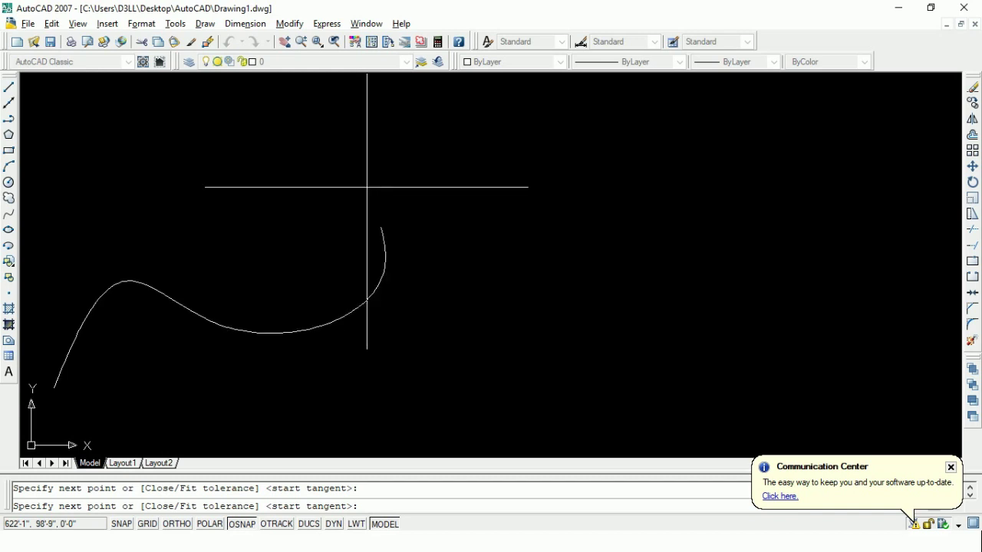
scroll(287, 169, up, 2)
scroll(287, 169, up, 2)
scroll(336, 178, up, 1)
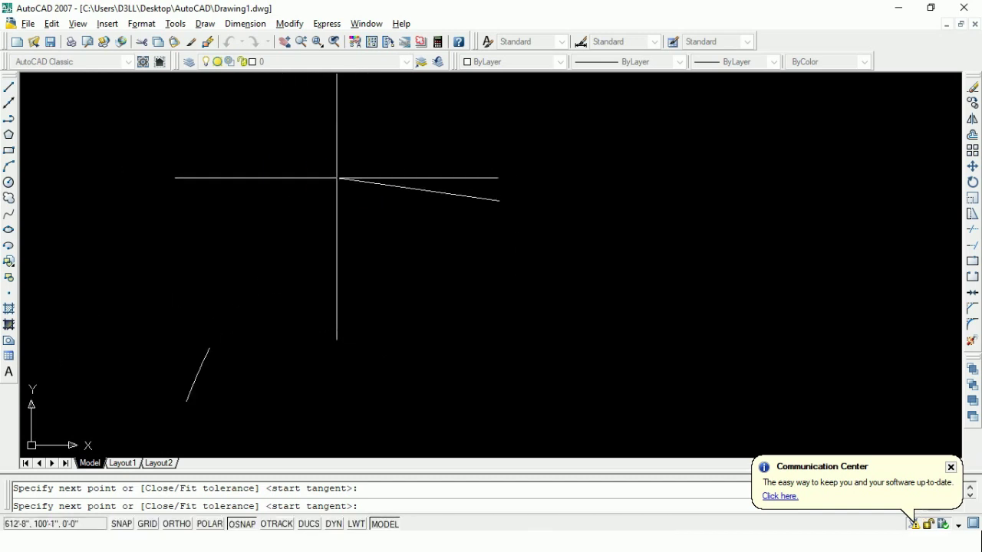
scroll(244, 378, down, 1)
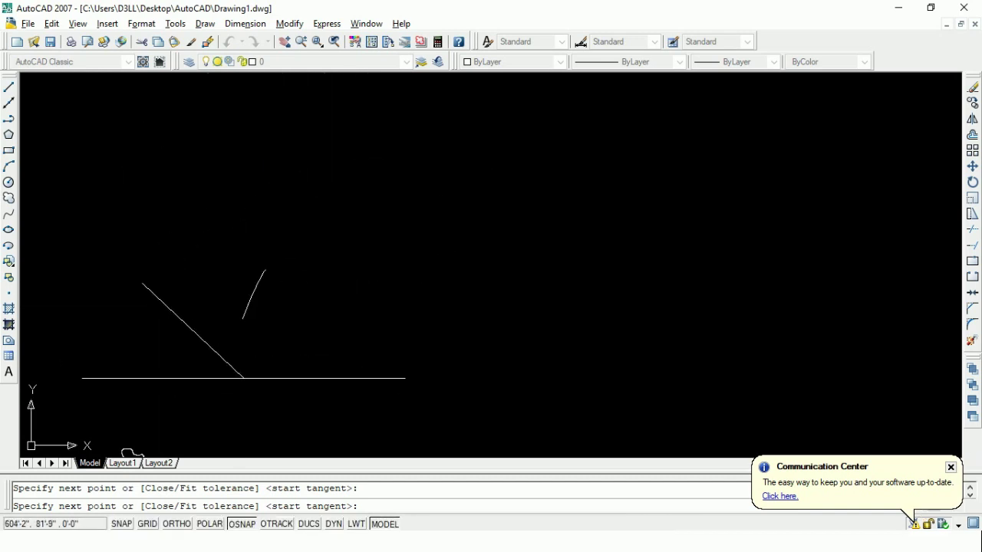
scroll(244, 378, down, 2)
scroll(237, 322, up, 1)
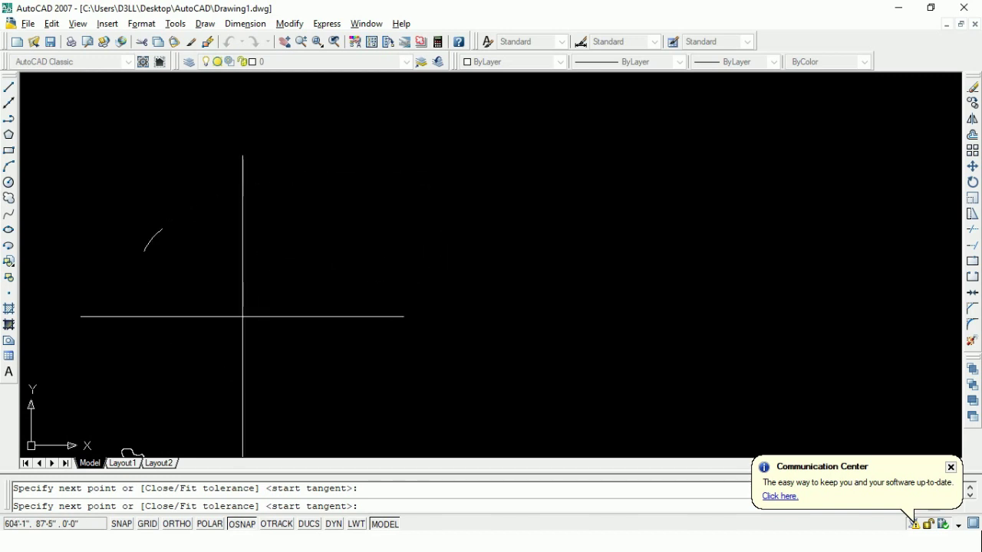
Step: Add a final fit point and finish the spline as a closed loop
click(242, 315)
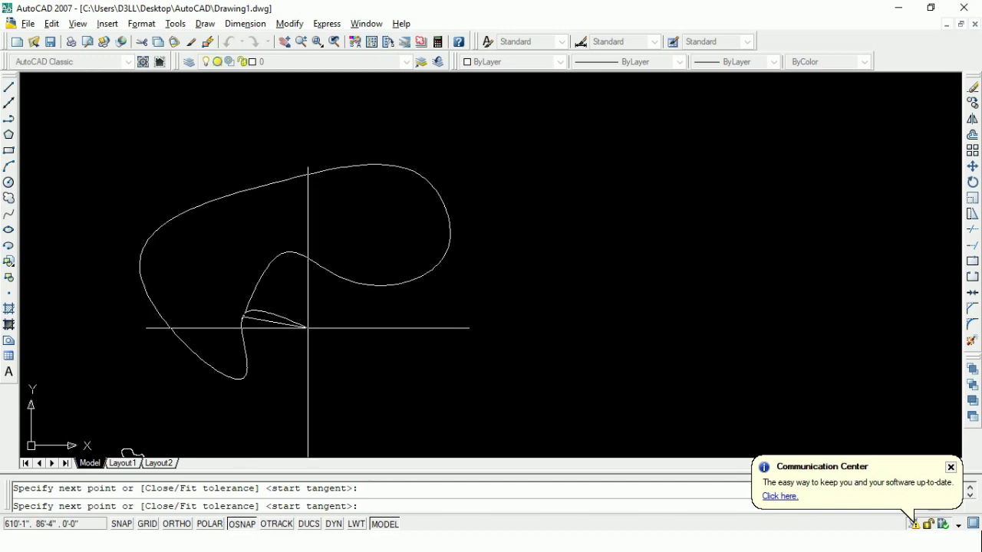
key(Return)
key(Return)
key(Return)
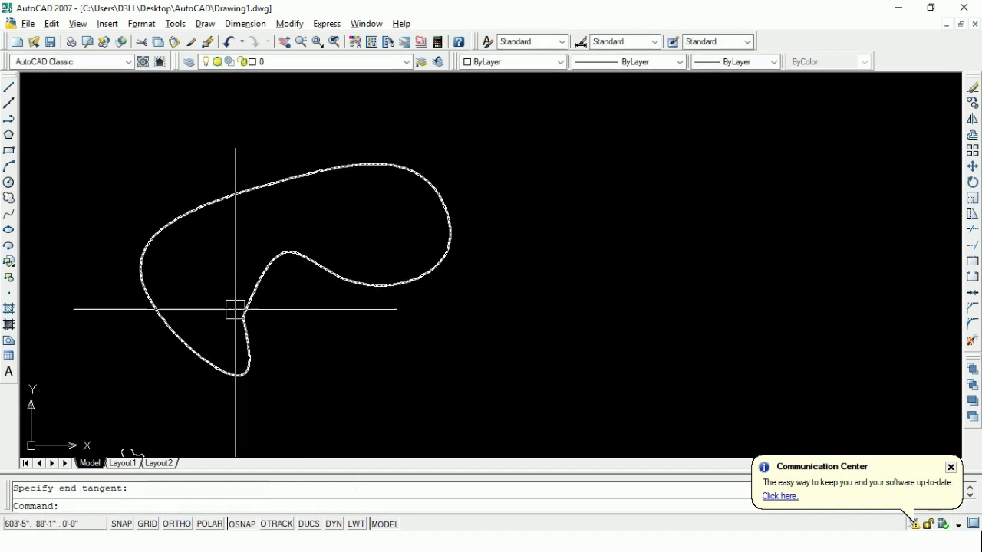
scroll(234, 310, up, 4)
scroll(261, 300, down, 5)
scroll(335, 256, up, 1)
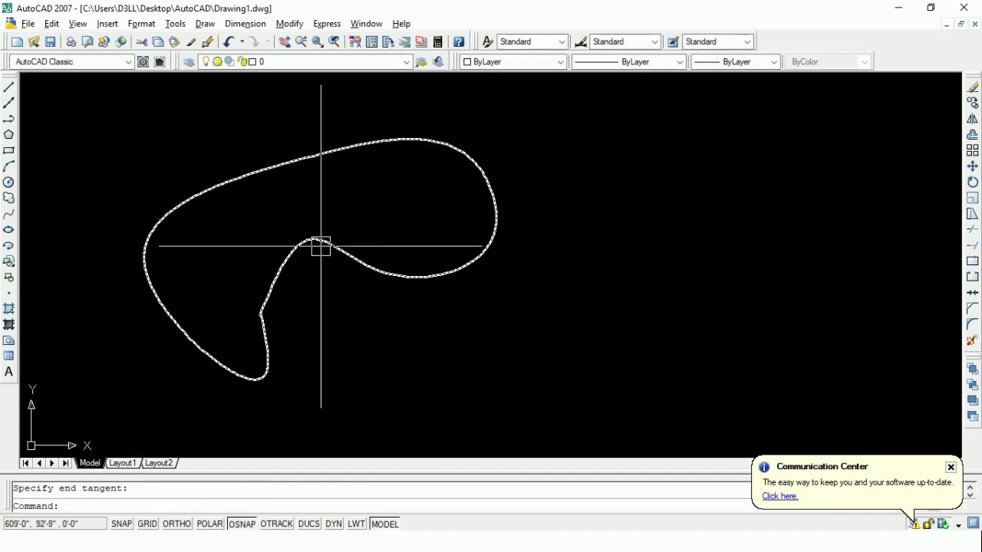
click(321, 246)
key(Escape)
text(SPLINE)
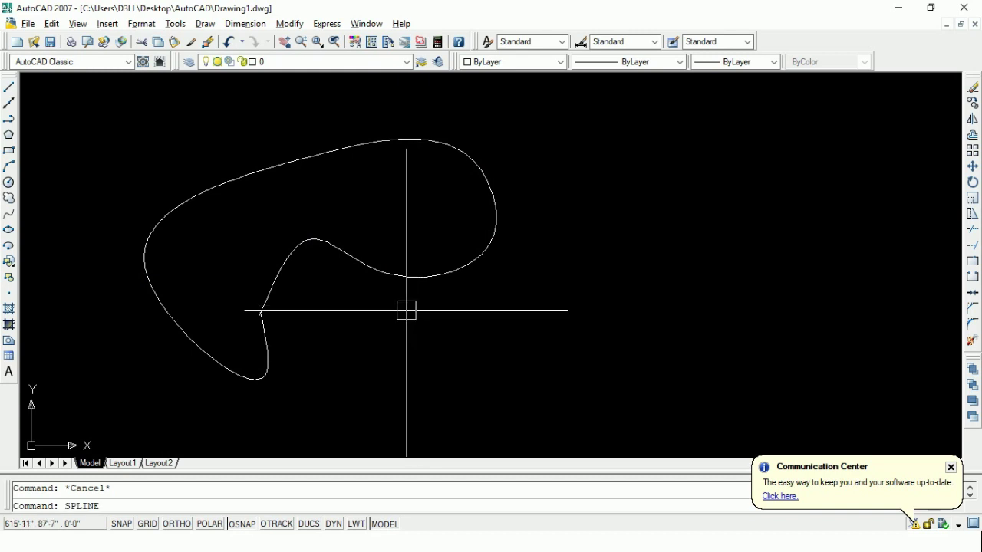
Step: Draw a second spline looping back into a teardrop, accepting the default tangents
key(Return)
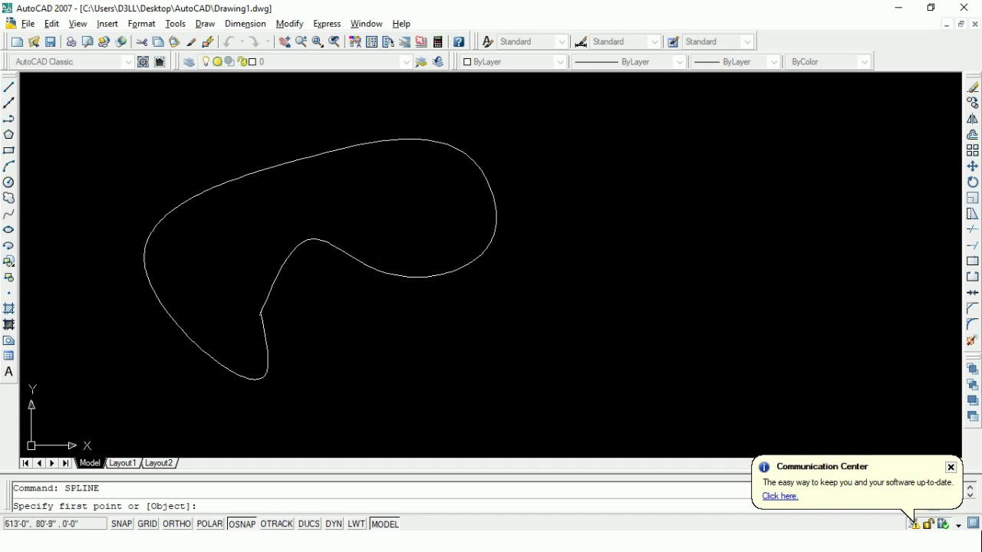
click(400, 382)
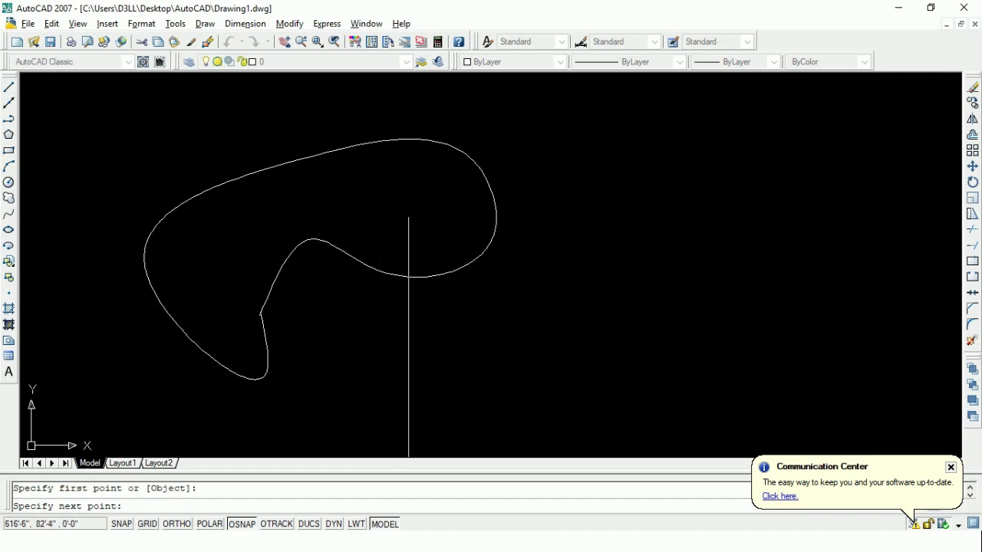
click(482, 327)
click(590, 288)
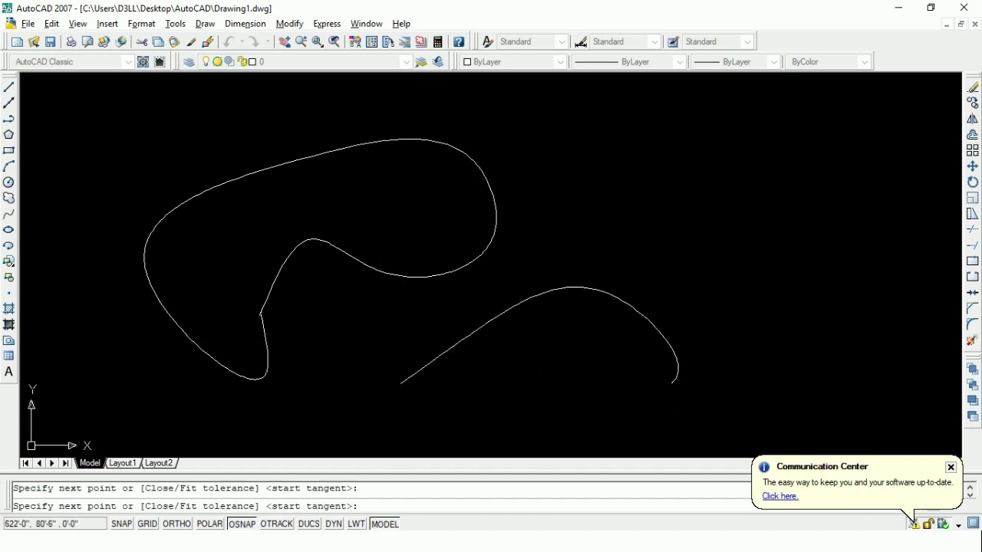
click(542, 397)
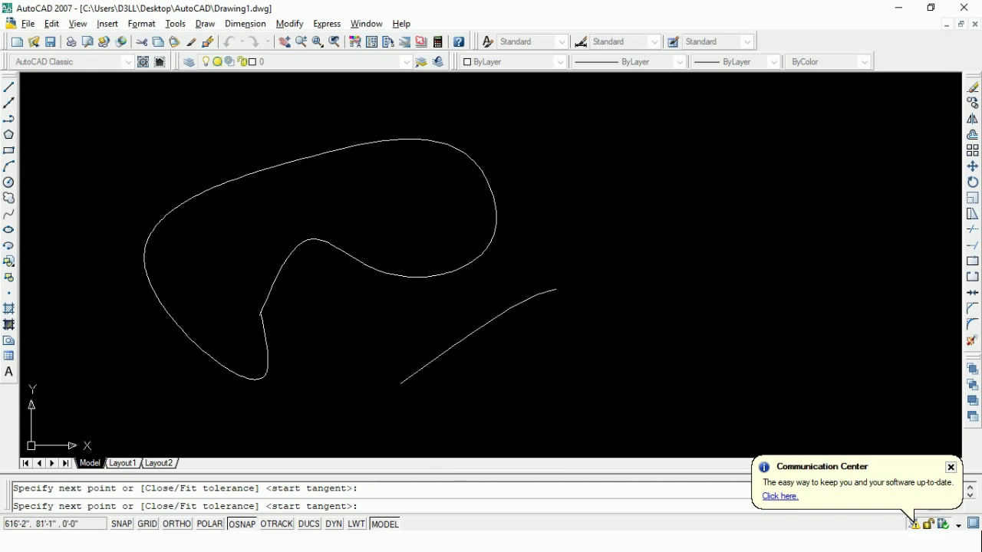
click(400, 387)
key(Return)
key(Return)
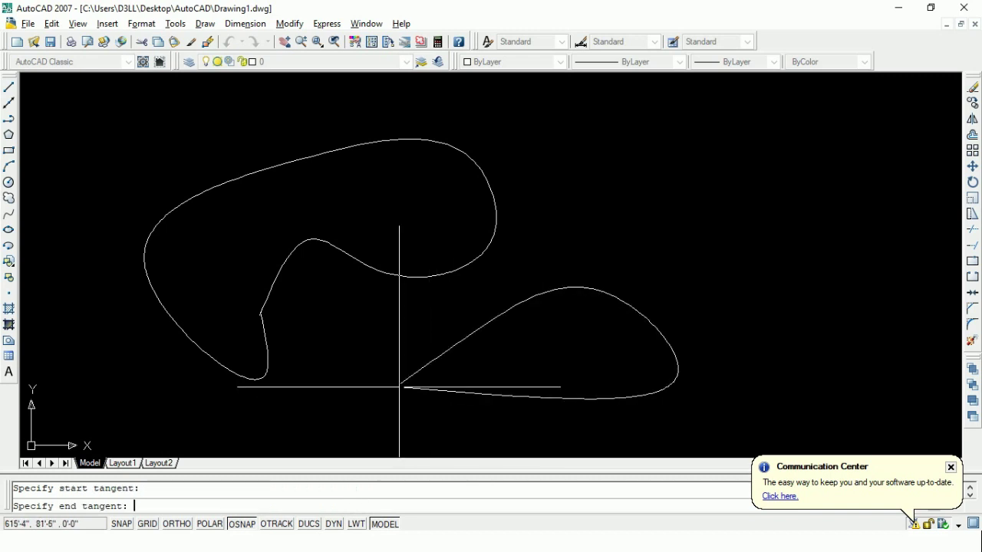
key(Return)
scroll(539, 333, down, 5)
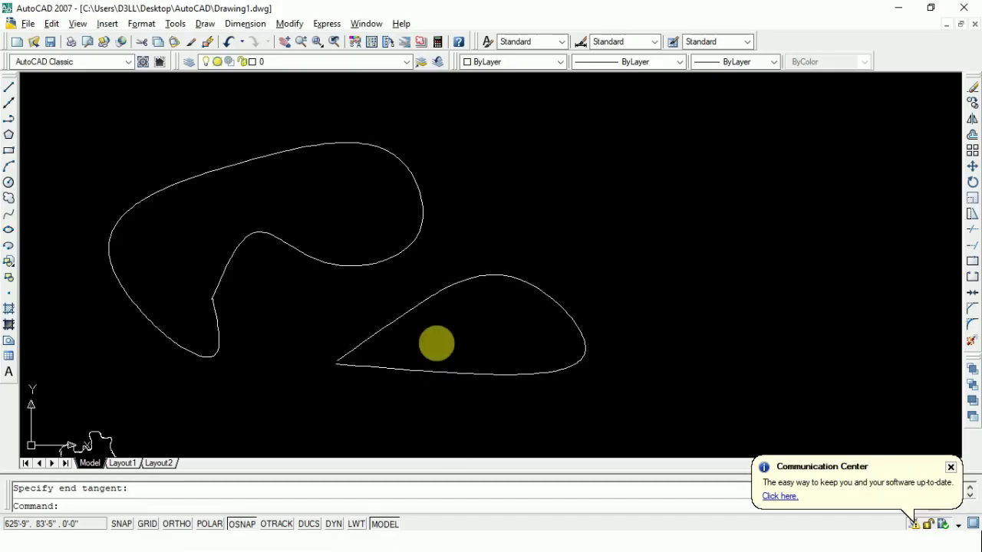
middle_drag(436, 344, 355, 335)
text(el)
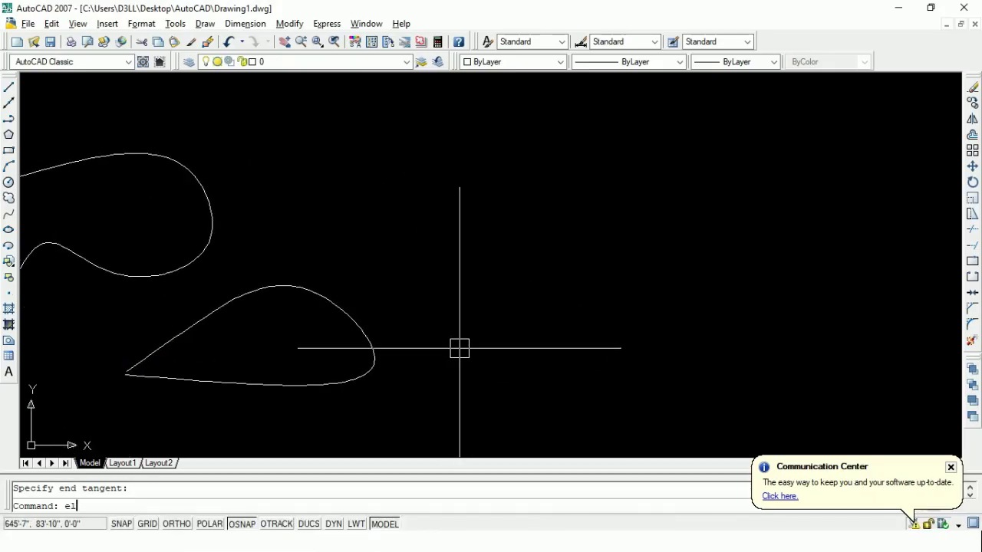
Step: Draw a nearly round ellipse with a horizontal axis, Ortho on
key(Return)
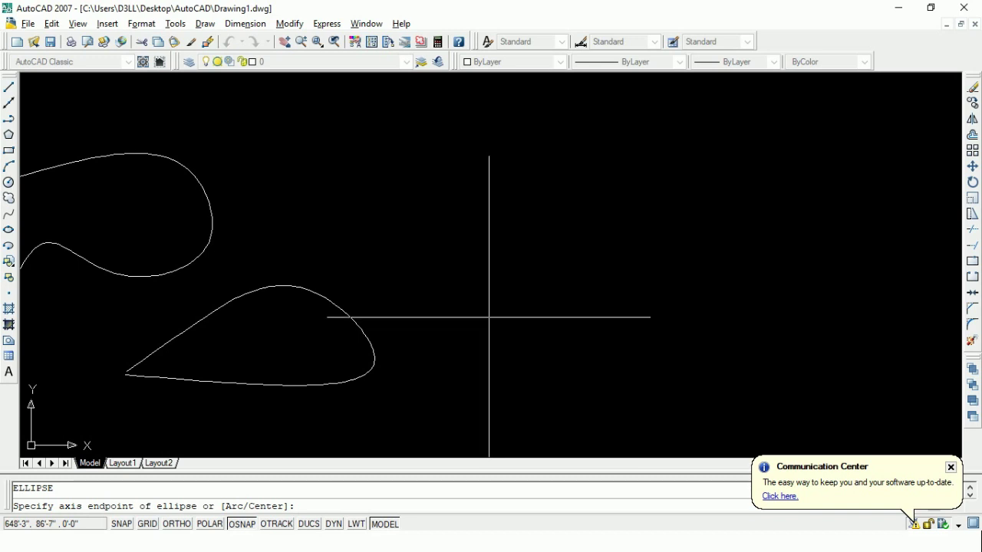
click(569, 312)
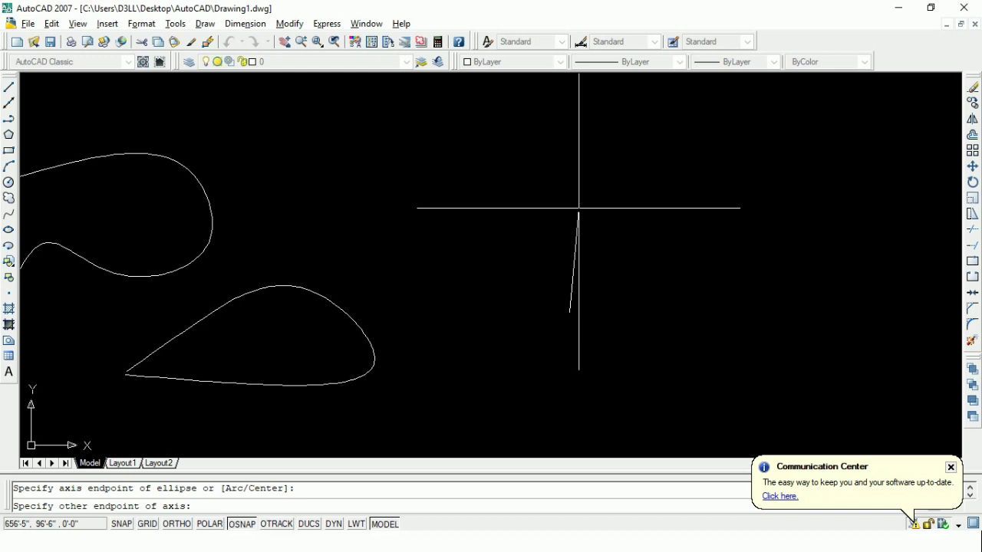
key(F8)
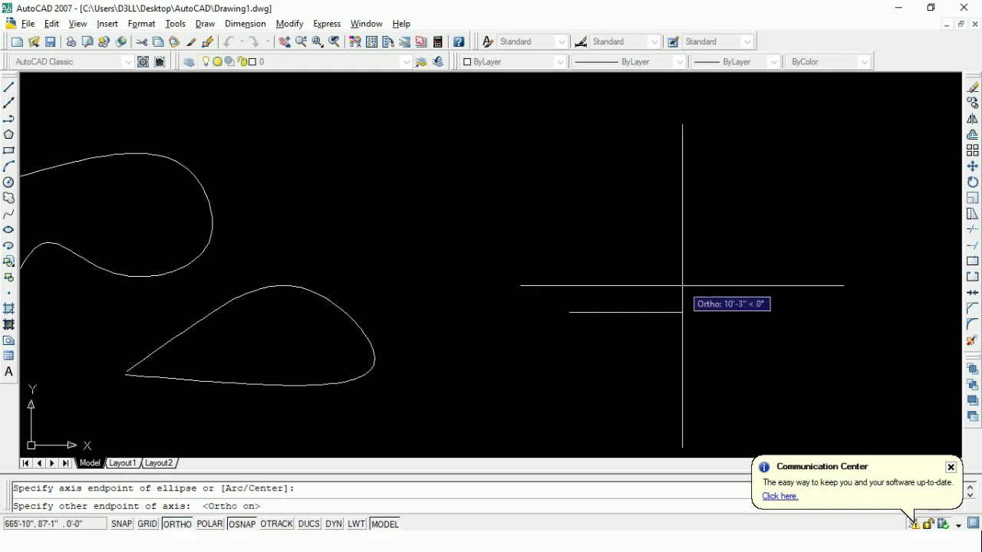
click(682, 285)
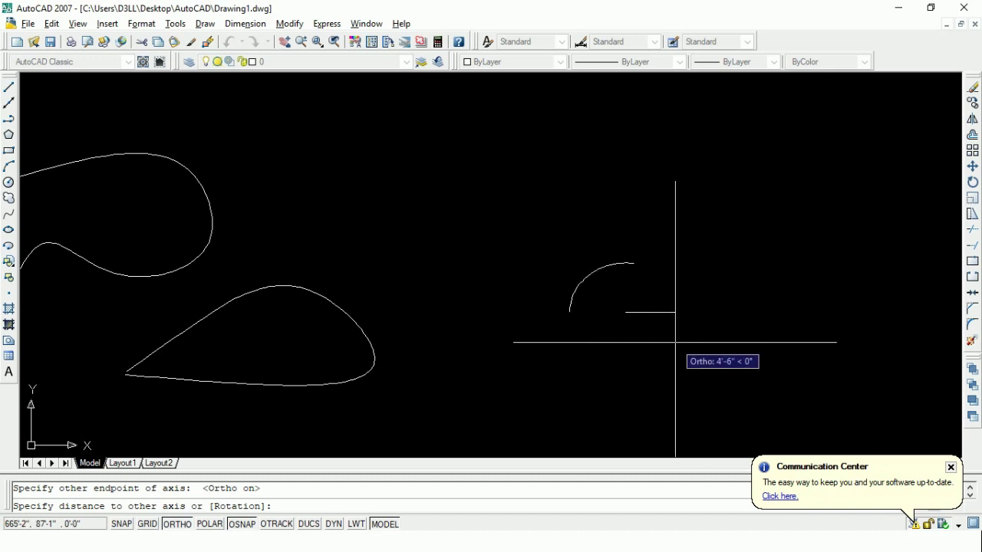
click(676, 340)
middle_drag(400, 287, 400, 315)
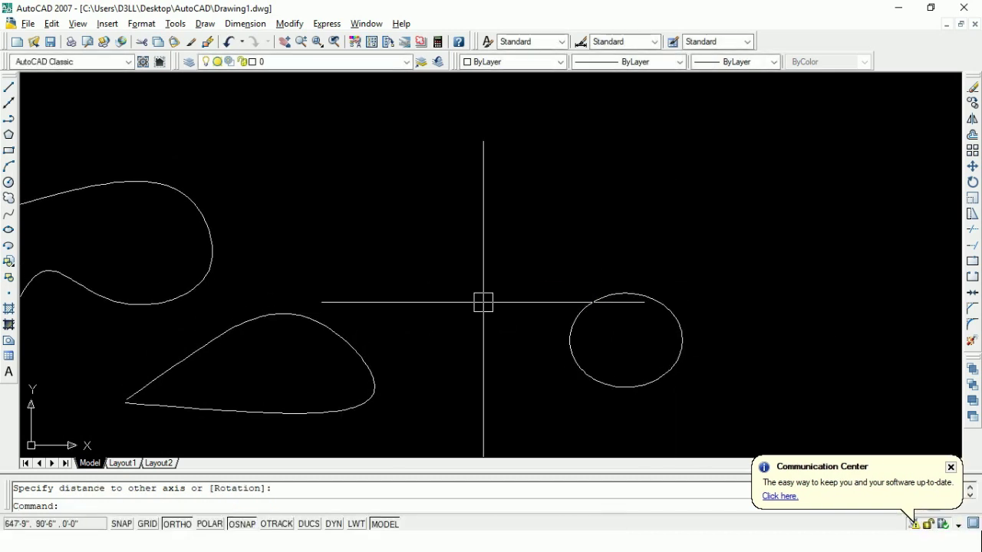
Step: Draw a second, wider ellipse from a vertical axis and half-width
key(Return)
click(460, 278)
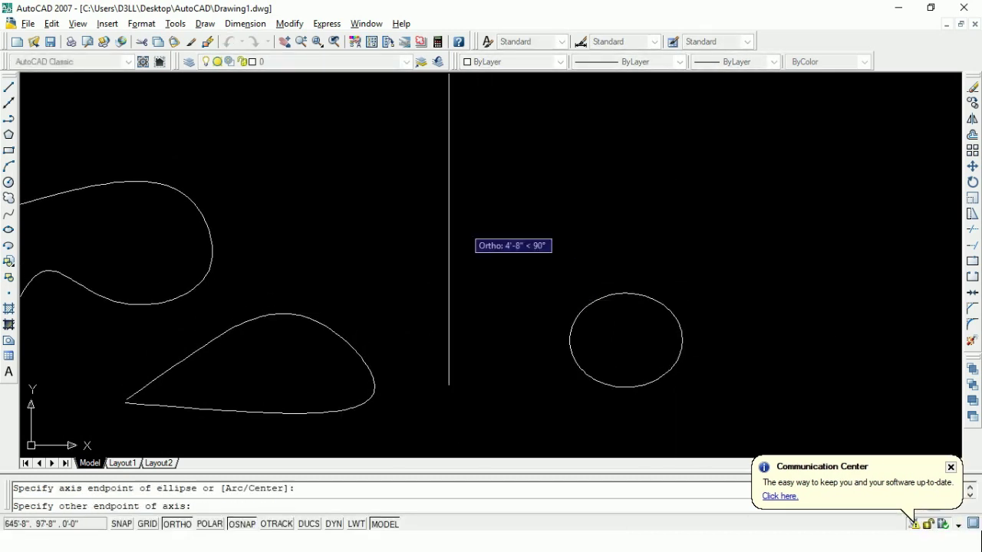
click(457, 190)
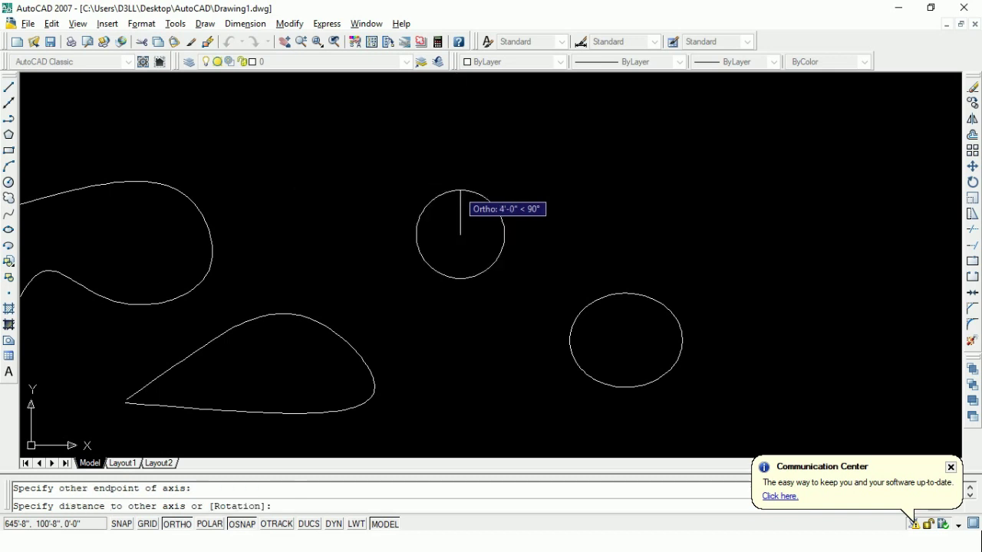
click(531, 233)
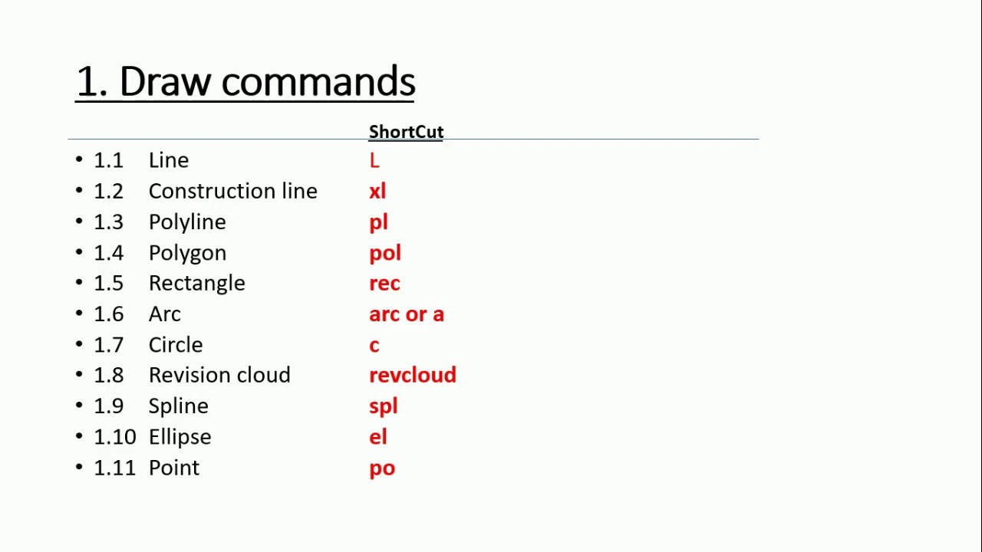
key(alt+Tab)
key(alt+Tab)
key(alt+Tab)
middle_drag(213, 337, 213, 388)
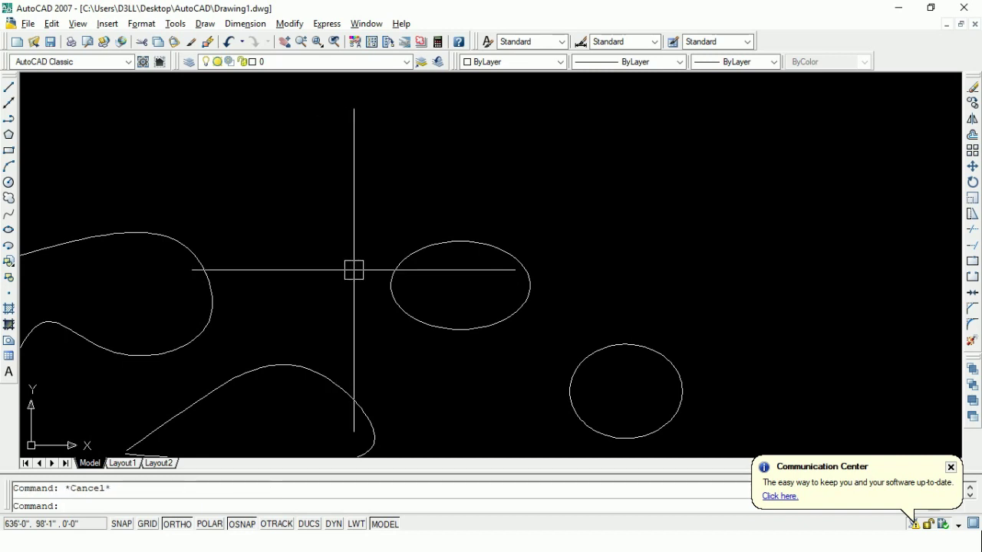
Step: Place five single points scattered beside and between the ellipses
key(Return)
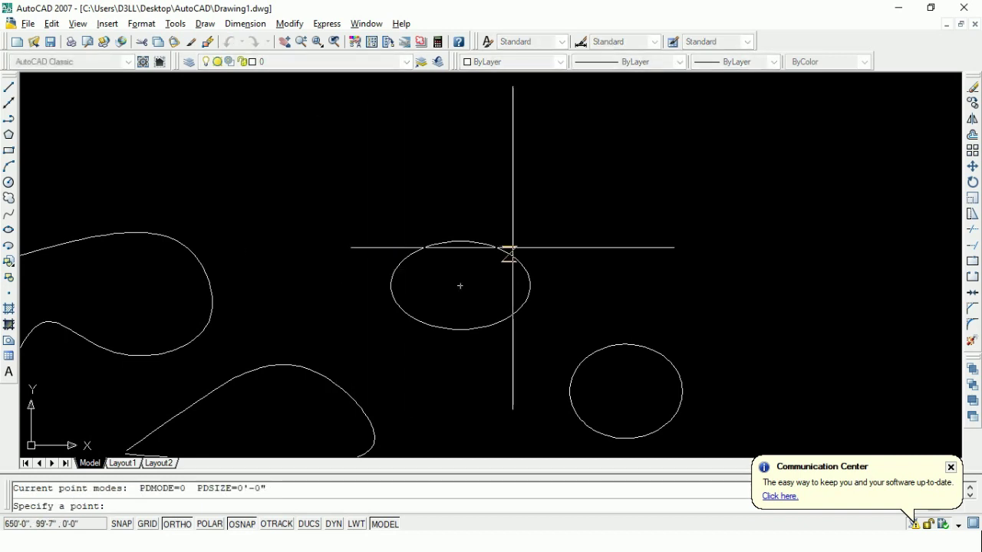
click(509, 252)
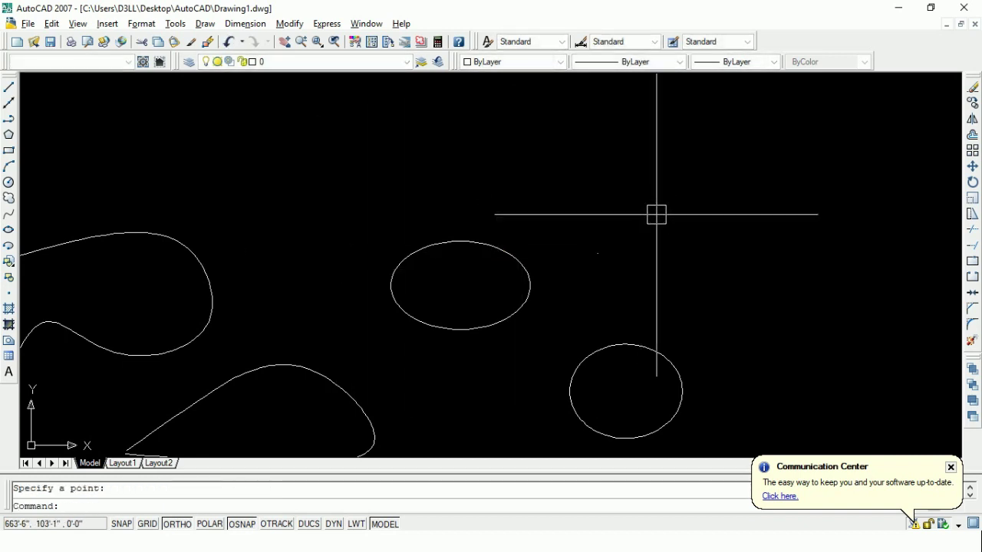
key(Return)
click(669, 266)
key(Return)
click(644, 272)
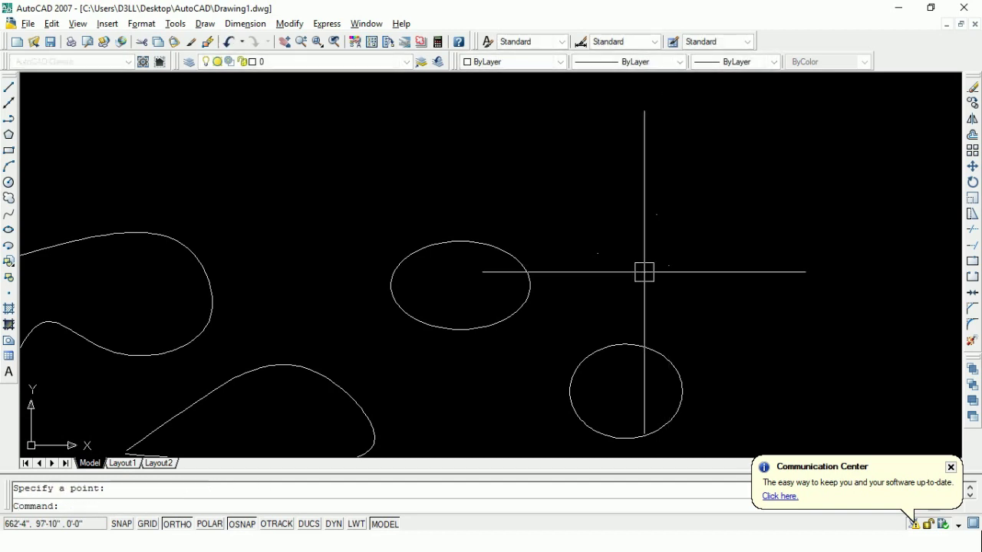
key(Return)
click(622, 289)
key(Return)
click(588, 289)
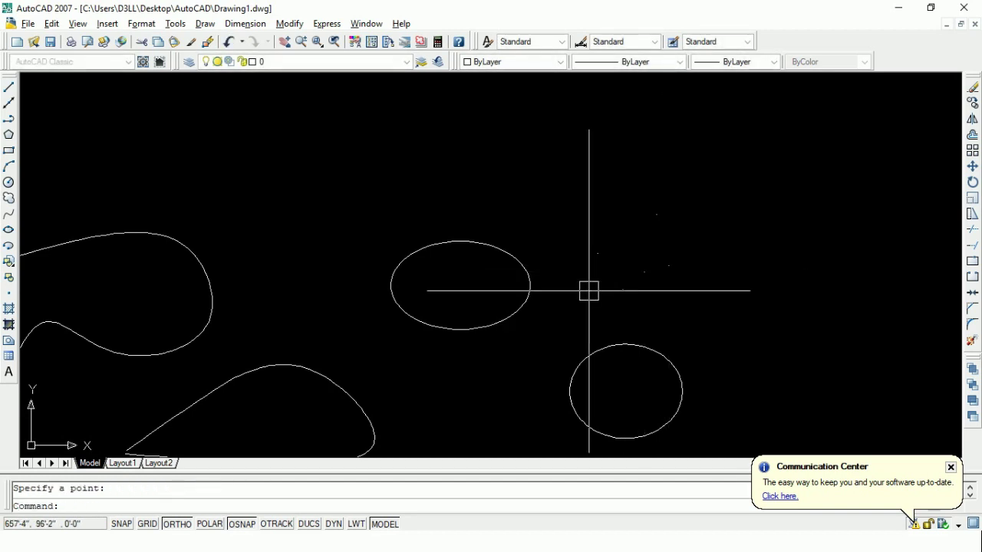
Step: Add one last point among the others, then zoom and pan to view them
key(Escape)
key(Return)
click(583, 287)
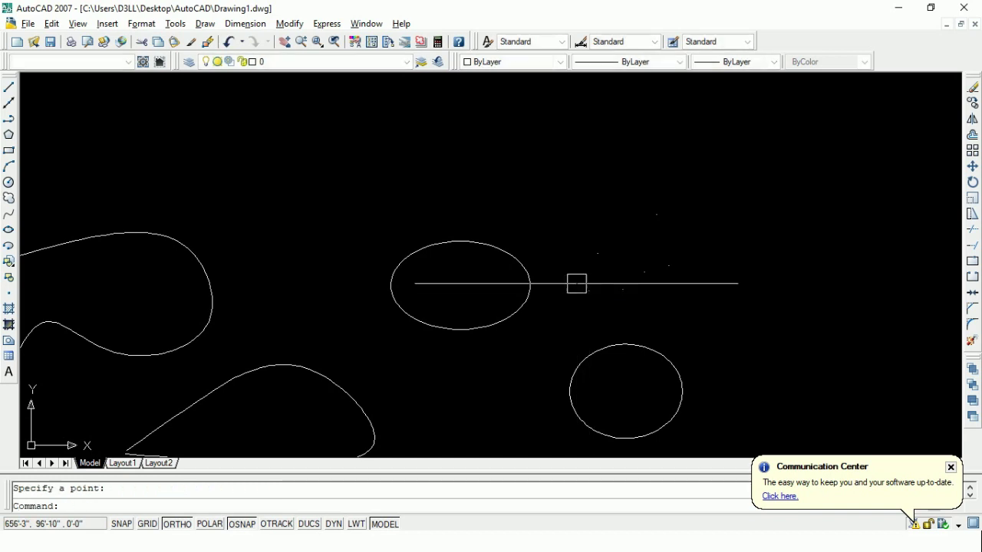
key(Escape)
scroll(656, 306, up, 3)
scroll(675, 275, up, 3)
scroll(691, 270, up, 3)
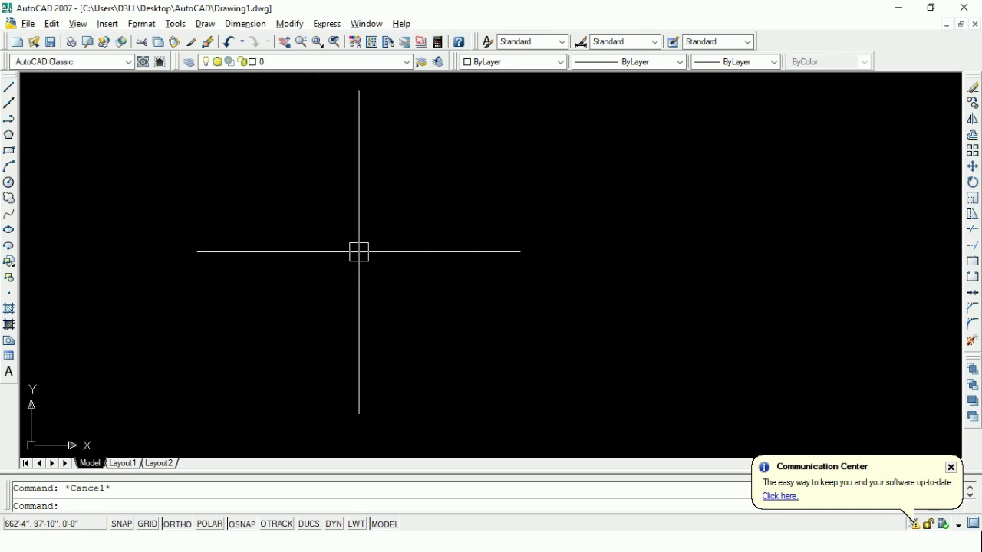
scroll(471, 253, down, 5)
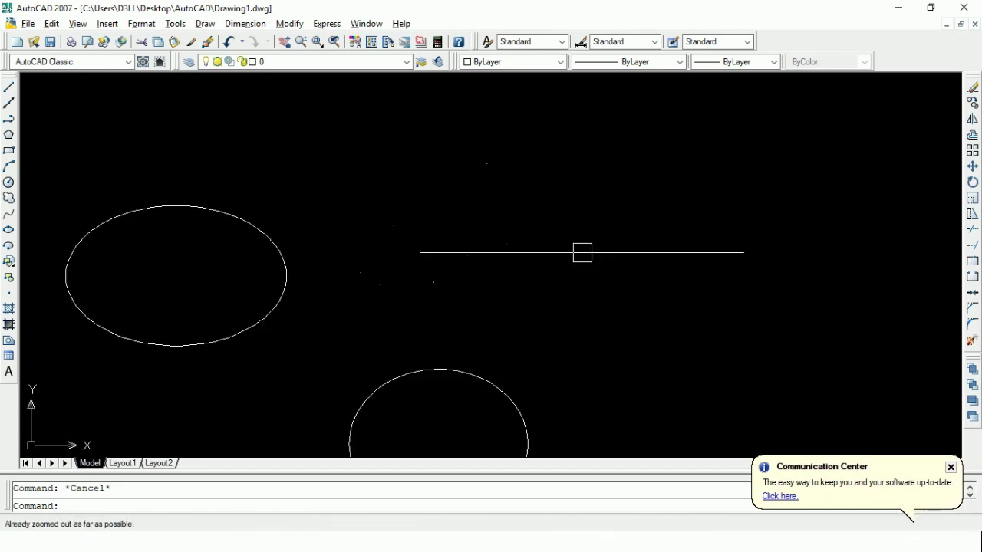
middle_drag(494, 299, 593, 222)
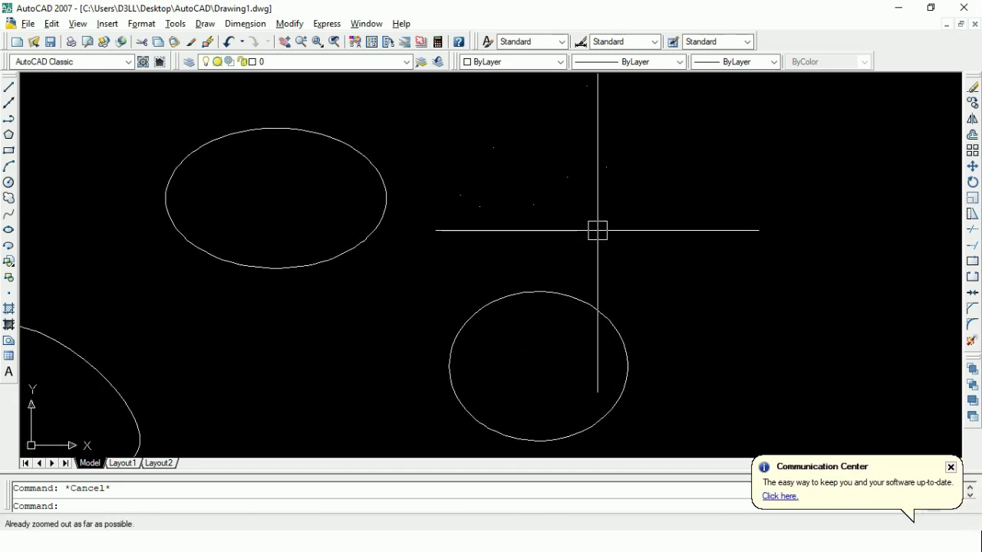